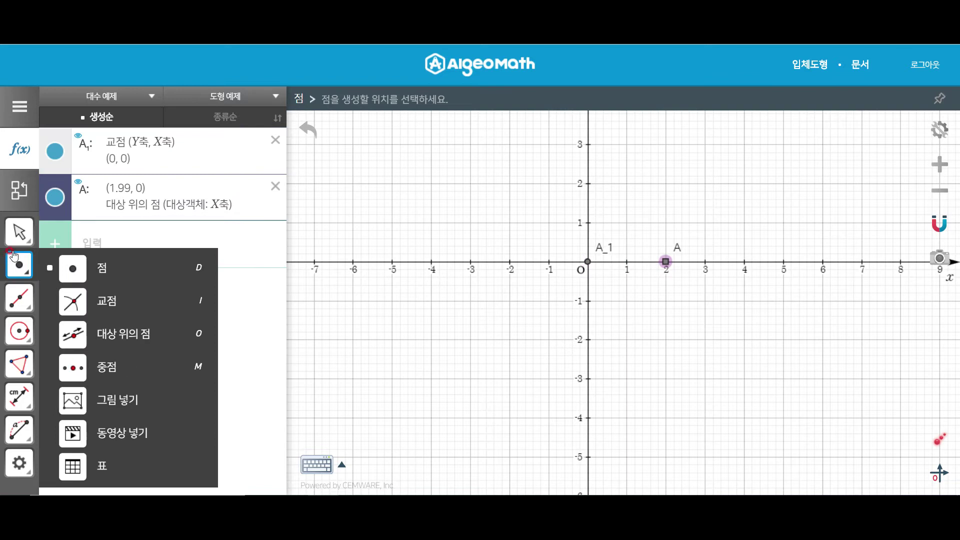
Move point A to (2, 0) on the x-axis and draw a circle centred at the origin through it
{"action": "key", "text": "Escape"}
{"action": "left_click_drag", "start_coordinate": [665, 262], "coordinate": [666, 261]}
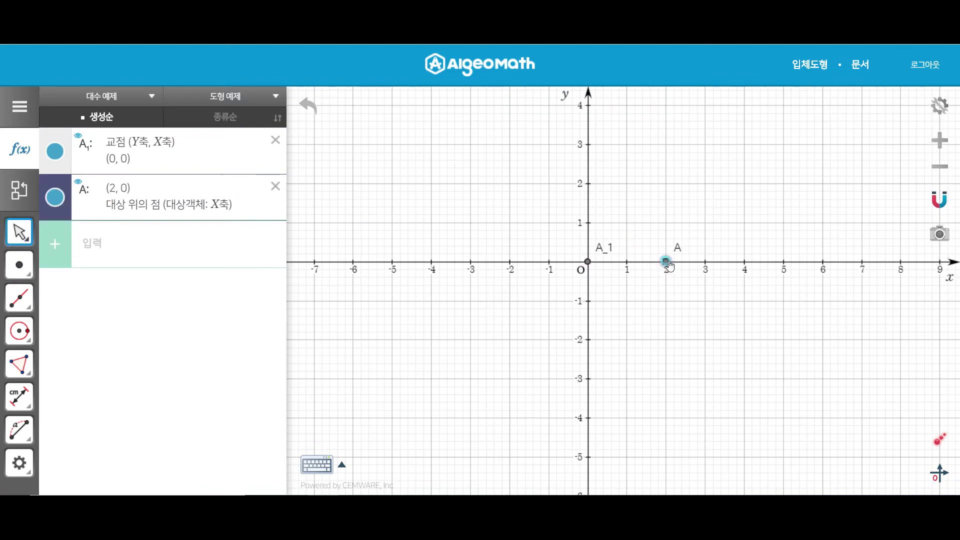
{"action": "mouse_move", "coordinate": [28, 335]}
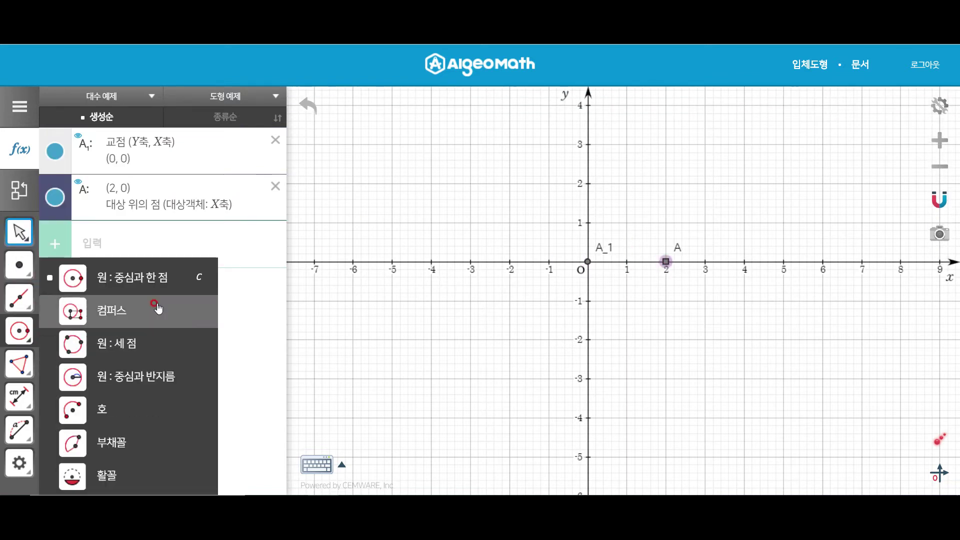
{"action": "left_click", "coordinate": [160, 278]}
{"action": "left_click", "coordinate": [593, 267]}
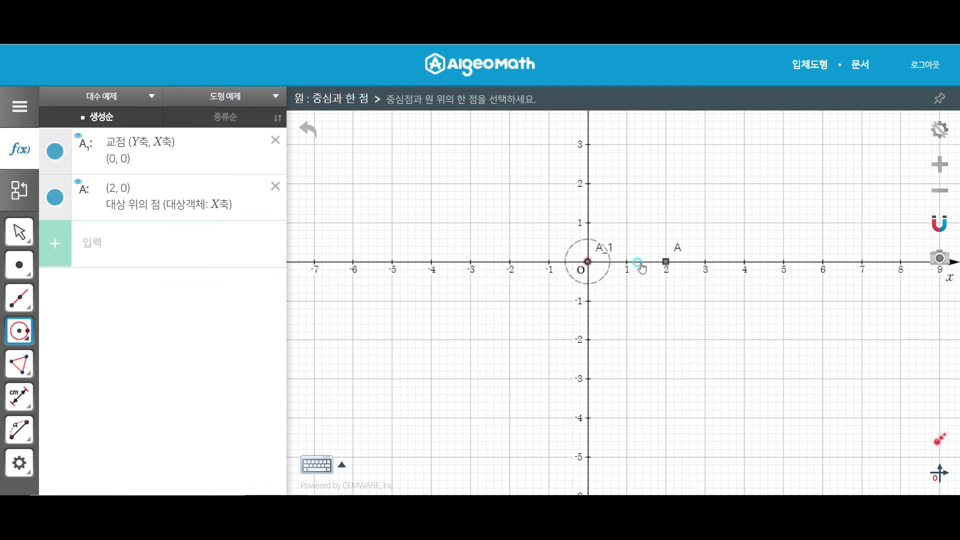
{"action": "left_click", "coordinate": [665, 262]}
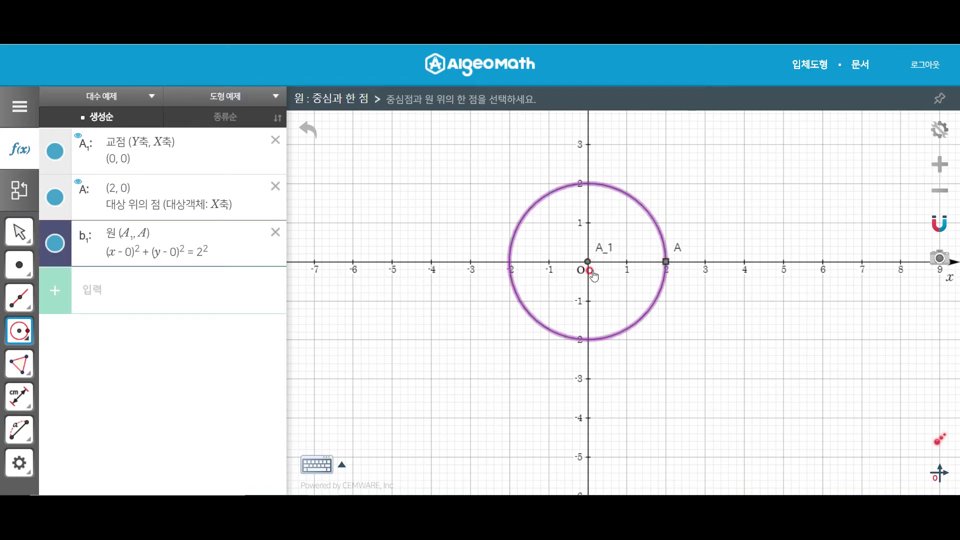
{"action": "key", "text": "Escape"}
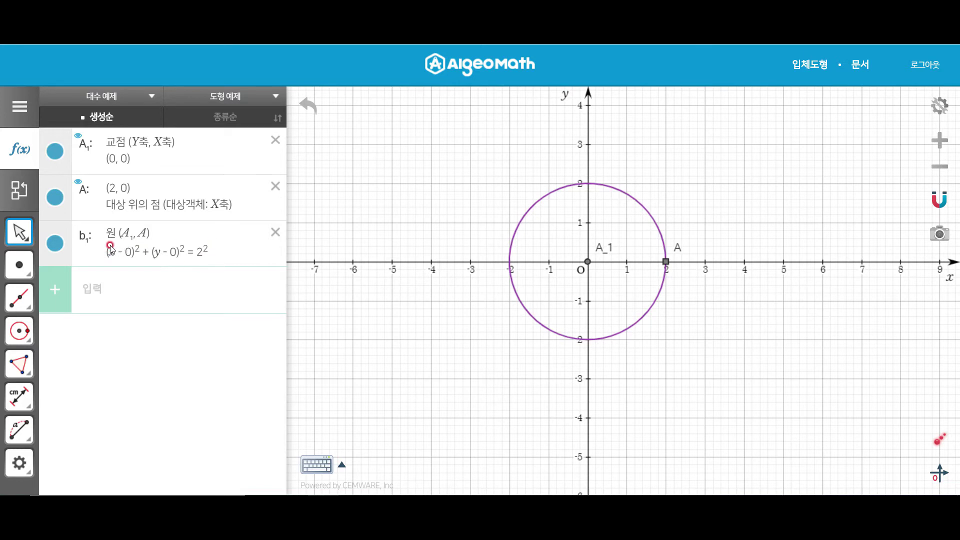
Plot the circle x^2+y^2=4 from its equation and move it about 2.33 units right and 0.1 units down
{"action": "left_click", "coordinate": [105, 287]}
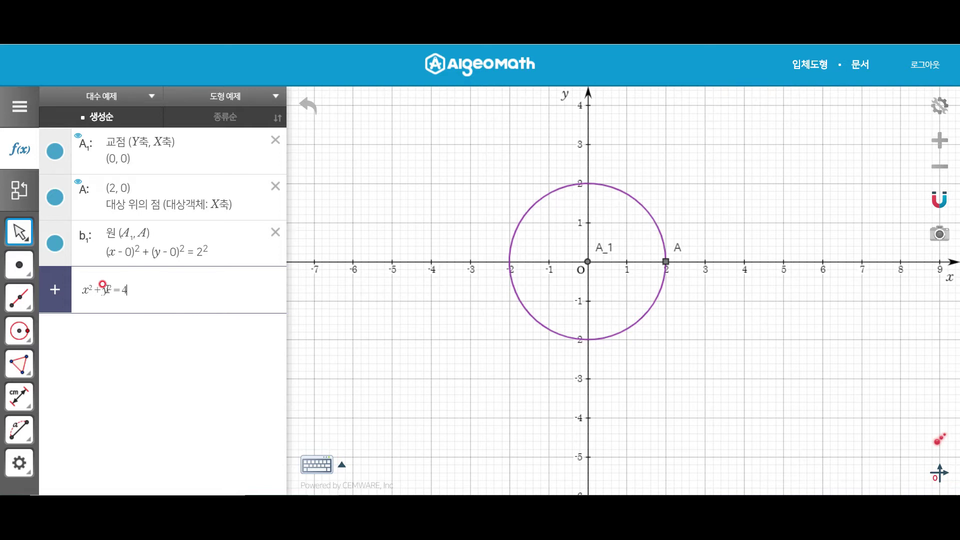
{"action": "left_click", "coordinate": [211, 284]}
{"action": "key", "text": "Return"}
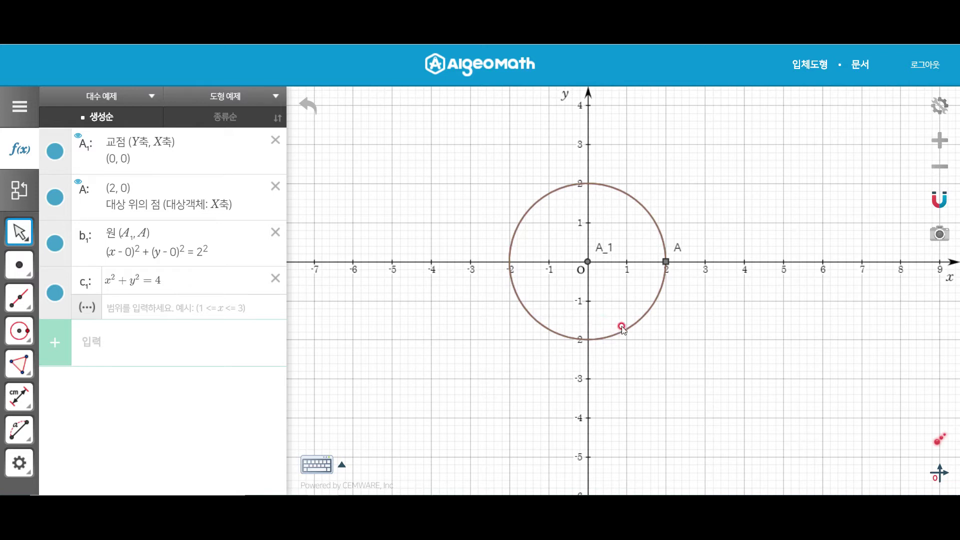
{"action": "left_click_drag", "start_coordinate": [623, 326], "coordinate": [725, 322]}
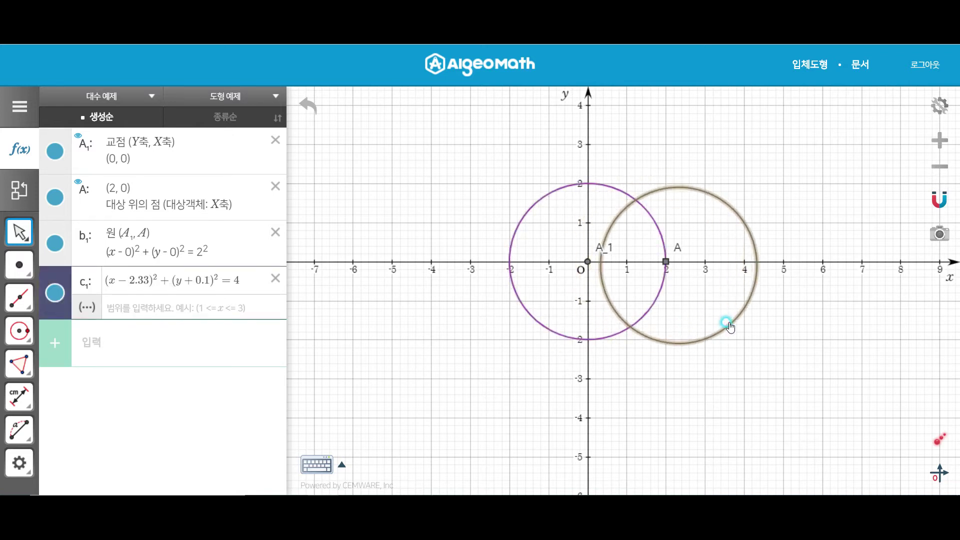
Restrict the shifted equation circle to its lower part with the range (y<0)
{"action": "left_click", "coordinate": [550, 332]}
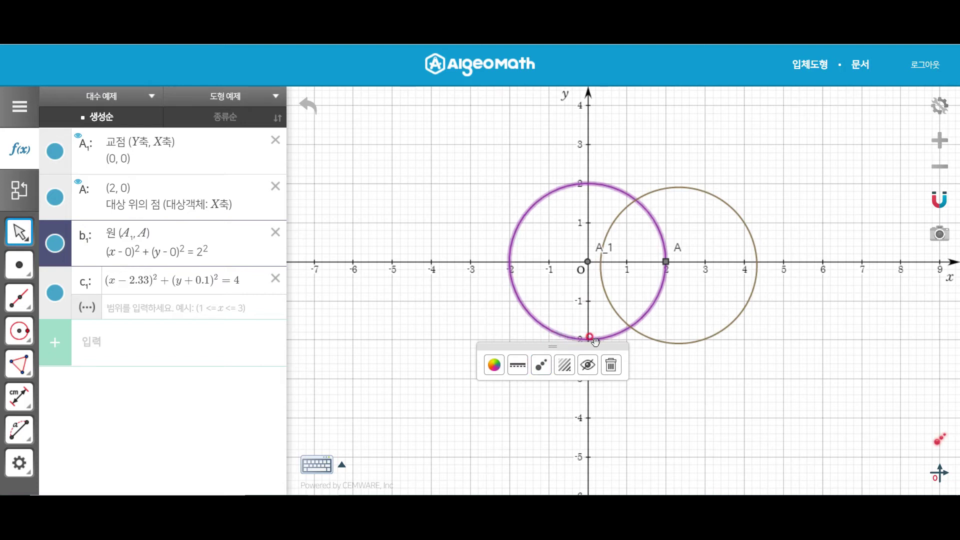
{"action": "left_click", "coordinate": [668, 343]}
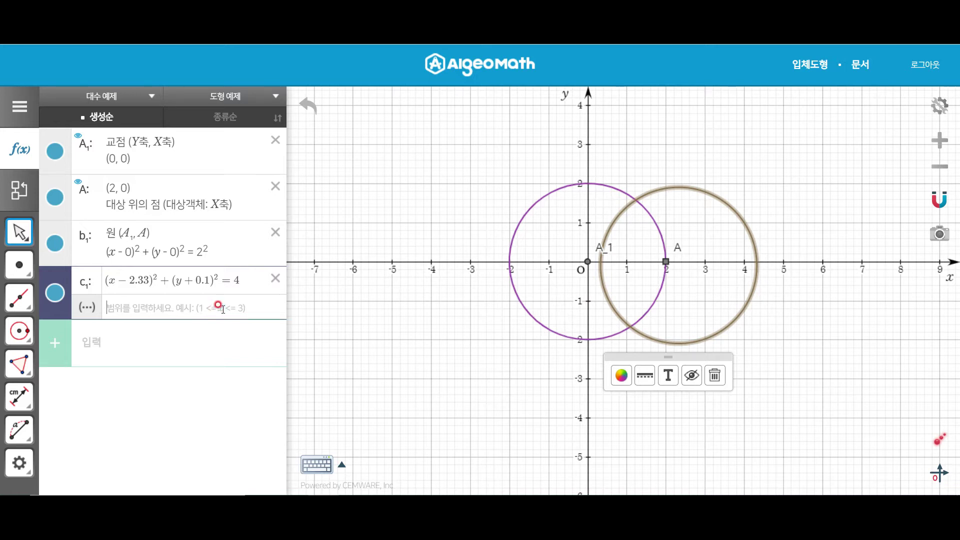
{"action": "type", "text": "(y<0"}
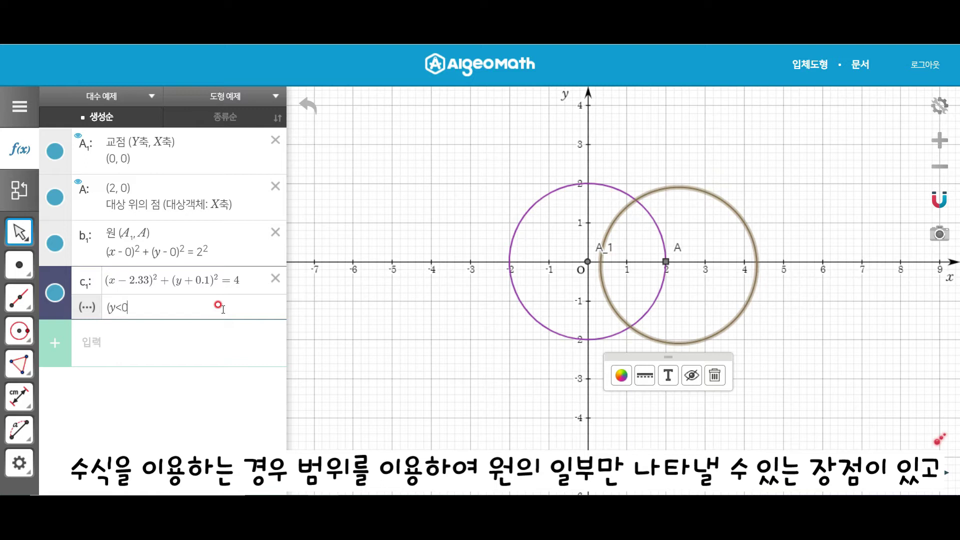
{"action": "key", "text": "Return"}
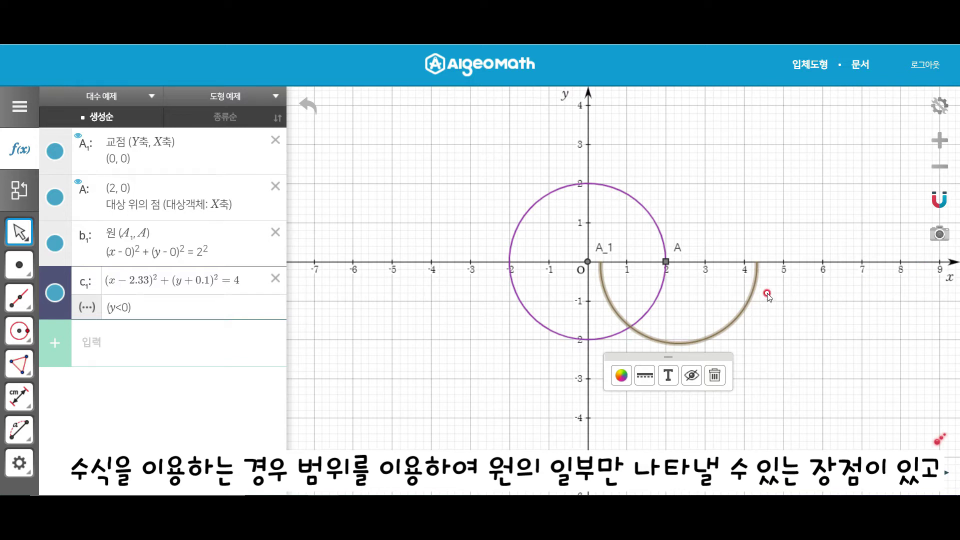
Fill the circle through point A with the solid pattern and colour the fill red
{"action": "left_click", "coordinate": [548, 332]}
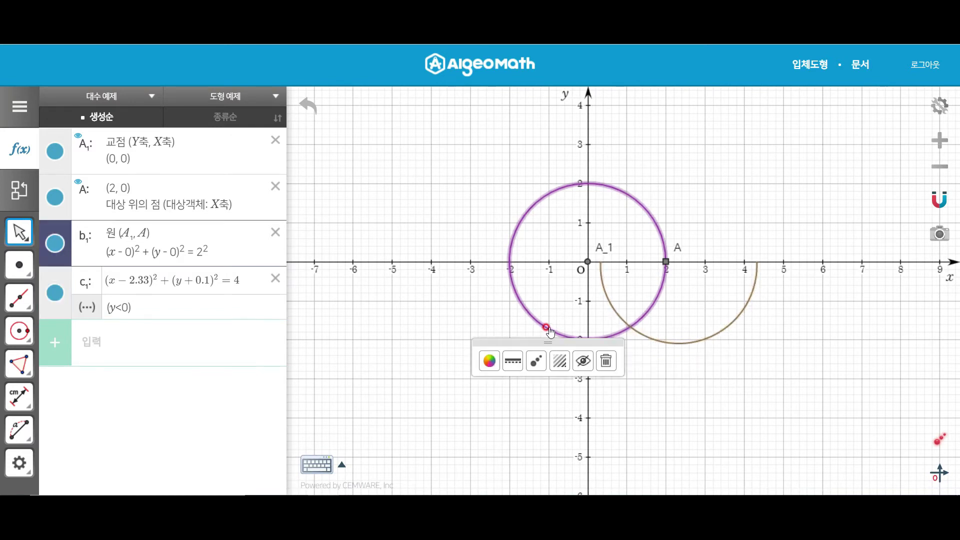
{"action": "left_click", "coordinate": [561, 364]}
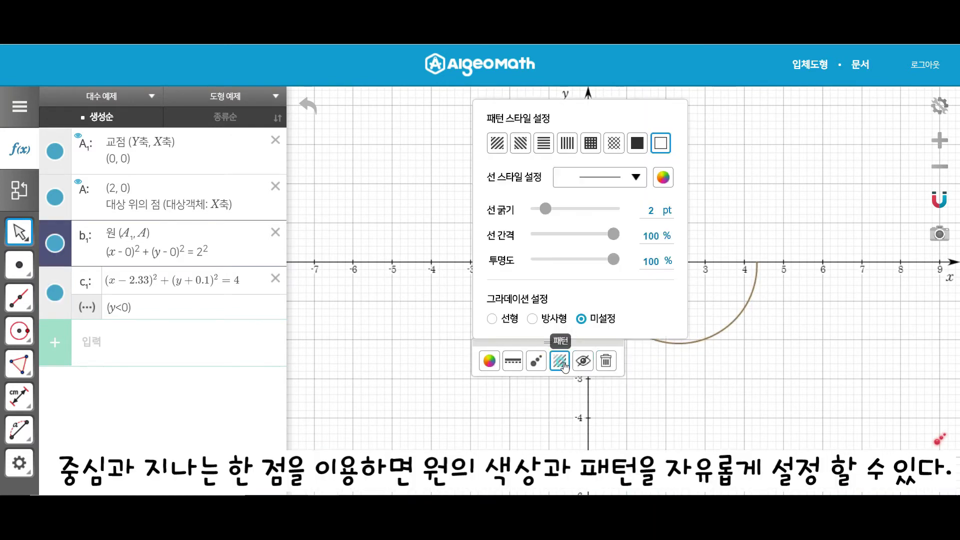
{"action": "left_click", "coordinate": [615, 207]}
{"action": "left_click", "coordinate": [637, 144]}
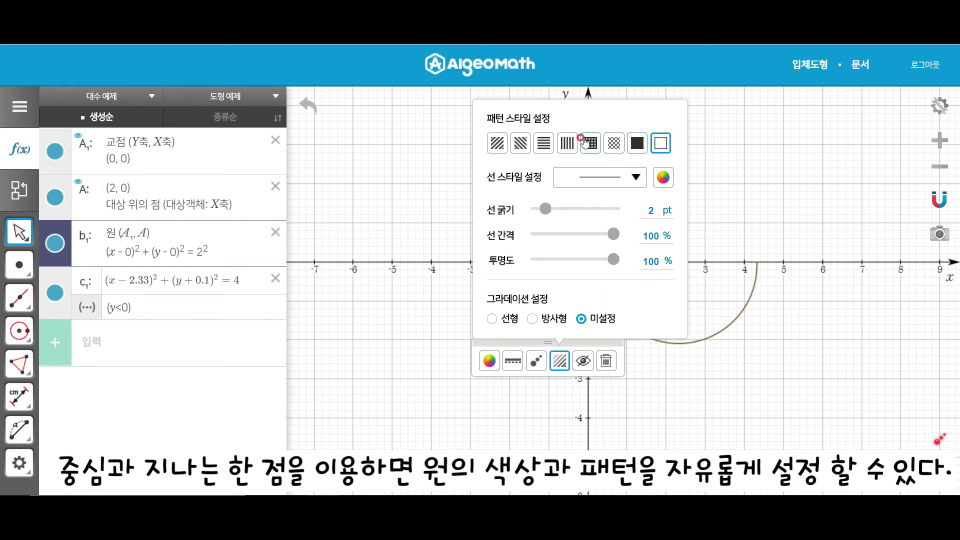
{"action": "left_click", "coordinate": [614, 153]}
{"action": "left_click", "coordinate": [634, 145]}
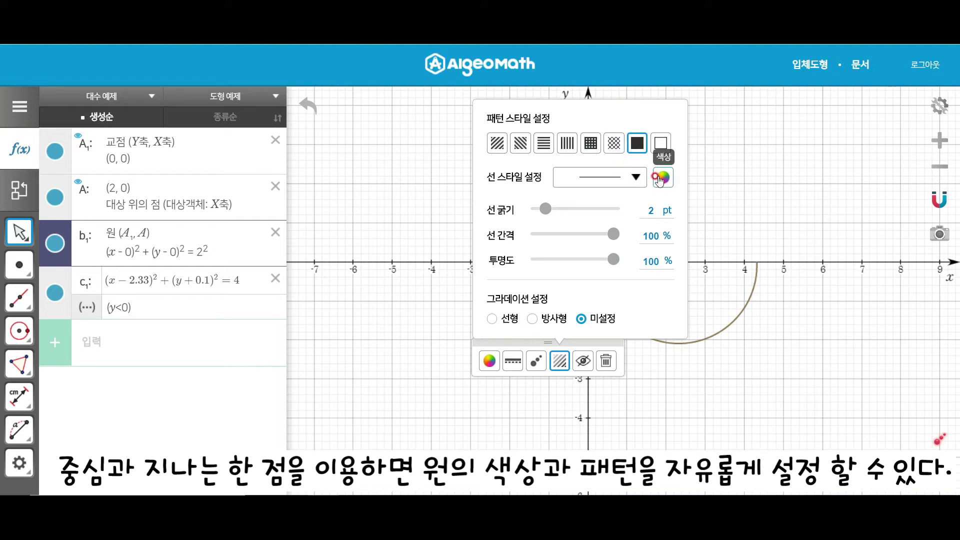
{"action": "left_click", "coordinate": [639, 170]}
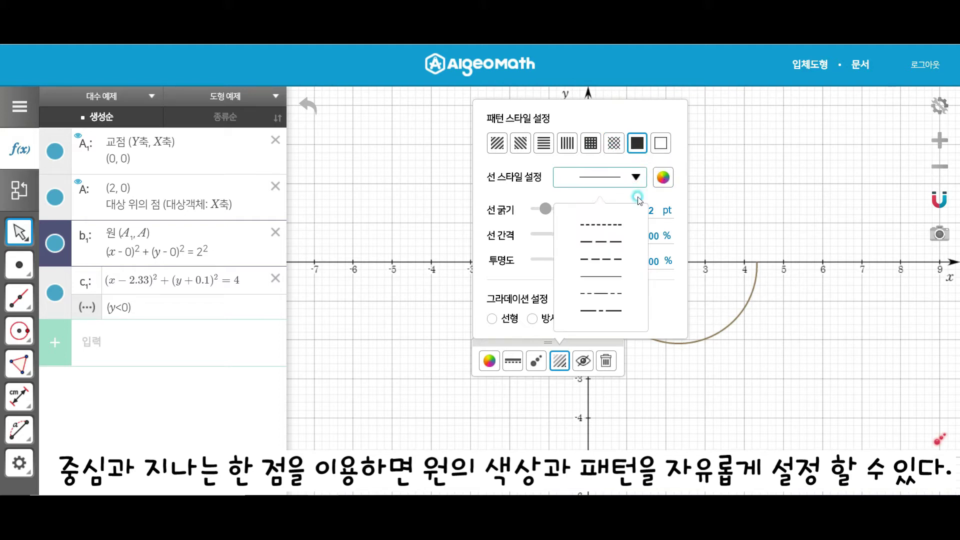
{"action": "left_click", "coordinate": [665, 178]}
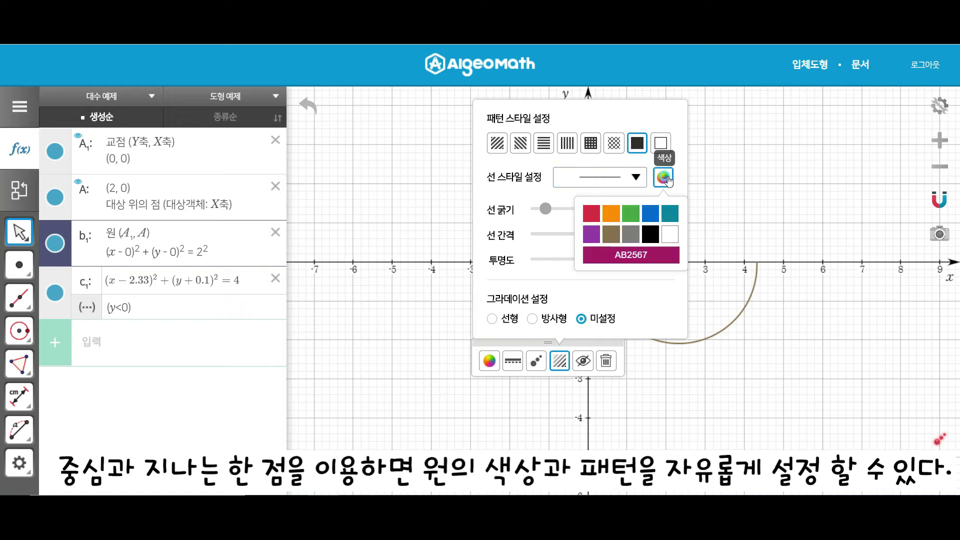
{"action": "left_click", "coordinate": [591, 214]}
{"action": "left_click", "coordinate": [776, 222]}
{"action": "left_click", "coordinate": [737, 252]}
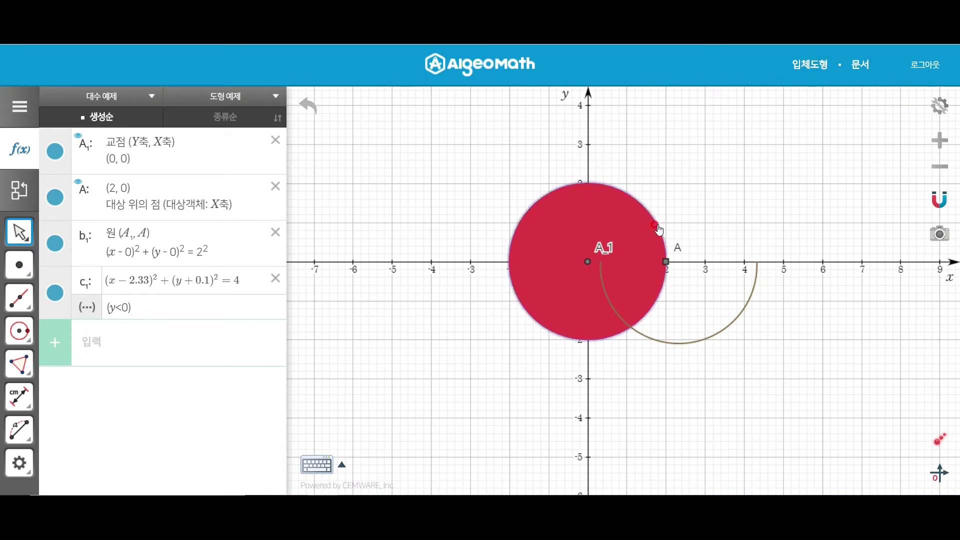
Delete the equation curve, the filled circle, point A and the origin intersection point from the object list
{"action": "left_click", "coordinate": [728, 325]}
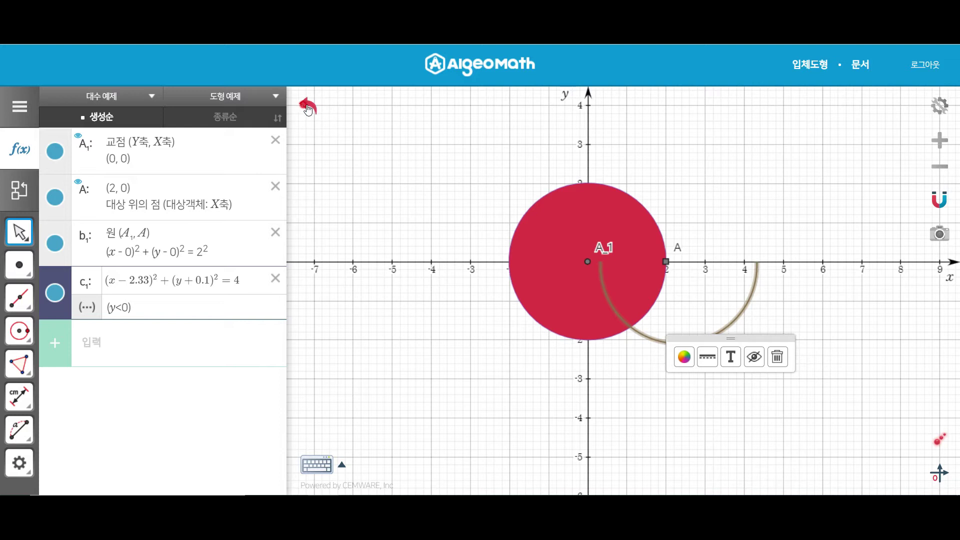
{"action": "left_click", "coordinate": [275, 279]}
{"action": "left_click", "coordinate": [276, 233]}
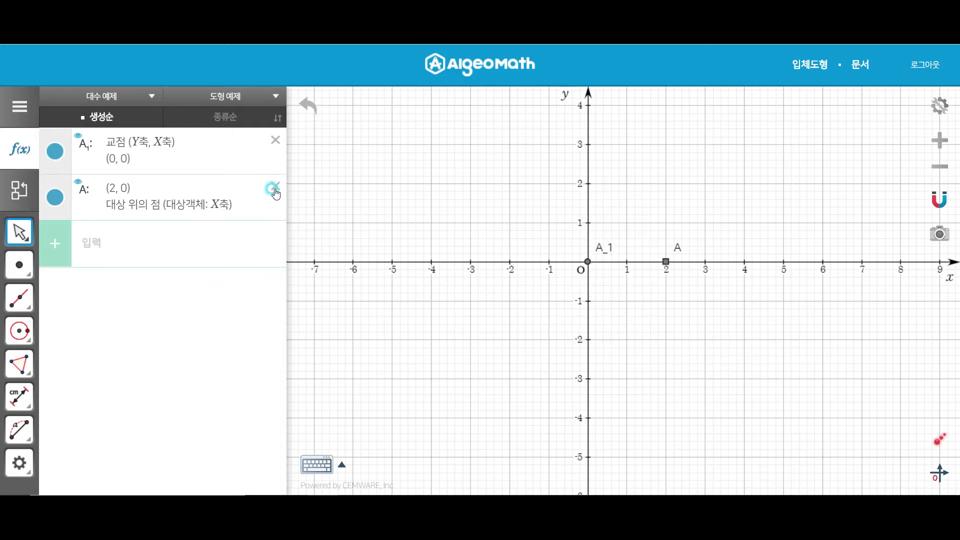
{"action": "left_click", "coordinate": [275, 187]}
{"action": "left_click", "coordinate": [274, 143]}
Plot a circle of radius 2 about the origin by entering the equation x^2+y^2=4
{"action": "left_click", "coordinate": [156, 136]}
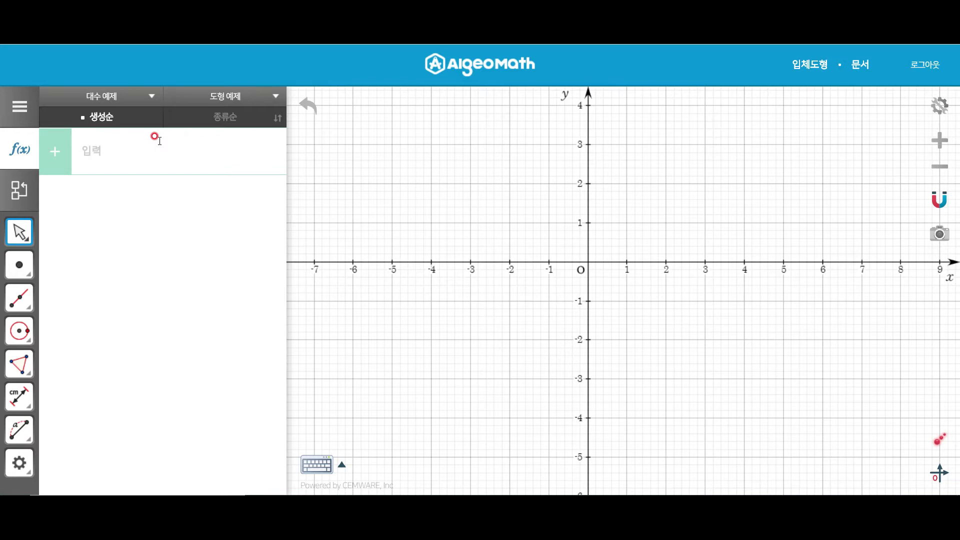
{"action": "left_click", "coordinate": [156, 137]}
{"action": "type", "text": "x"}
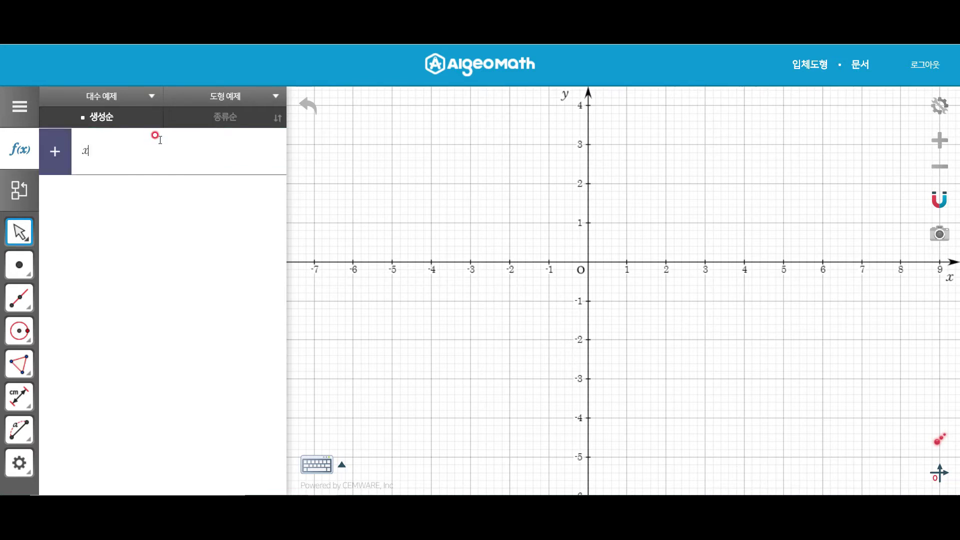
{"action": "type", "text": "^"}
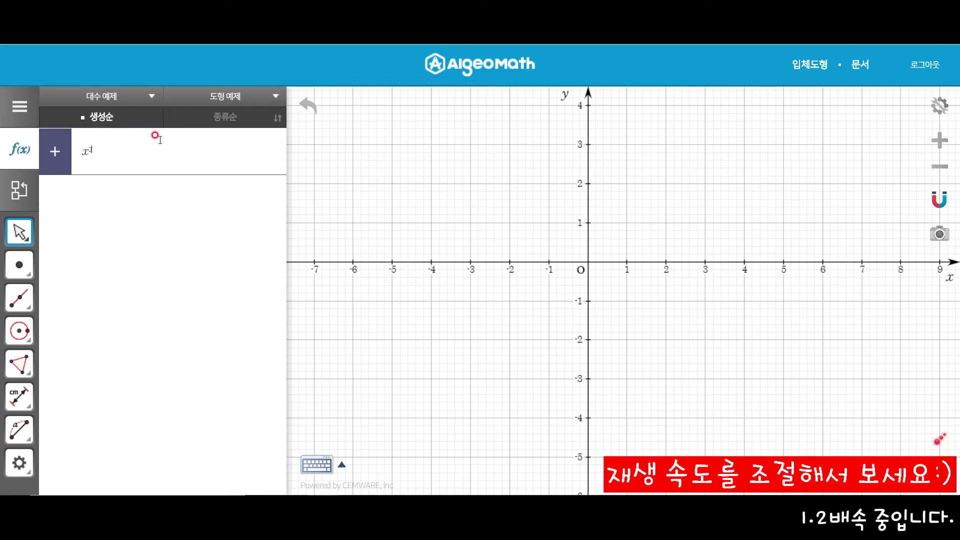
{"action": "type", "text": "2+y^2=4"}
{"action": "key", "text": "Return"}
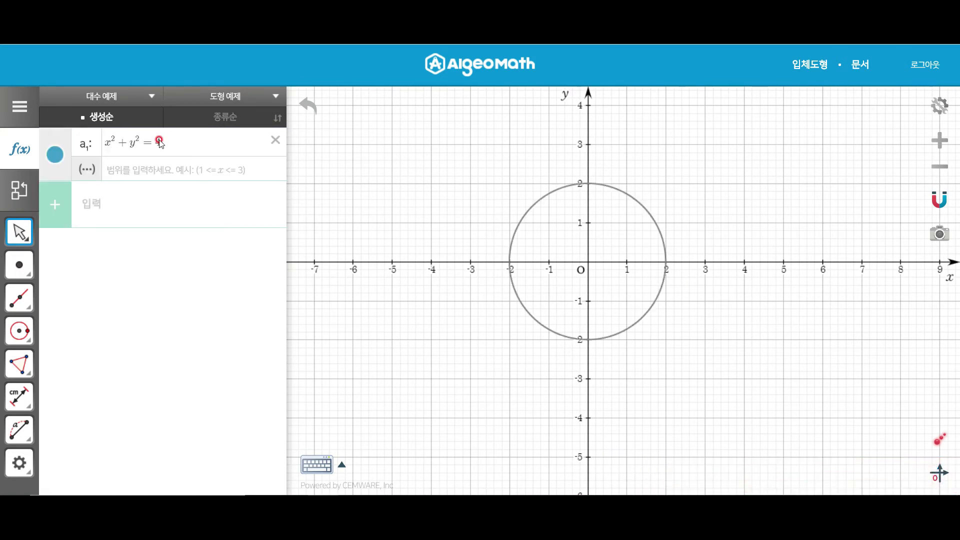
Limit the circle x^2+y^2=4 to its lower half with the range (y<0)
{"action": "left_click", "coordinate": [133, 166]}
{"action": "type", "text": "(y<0"}
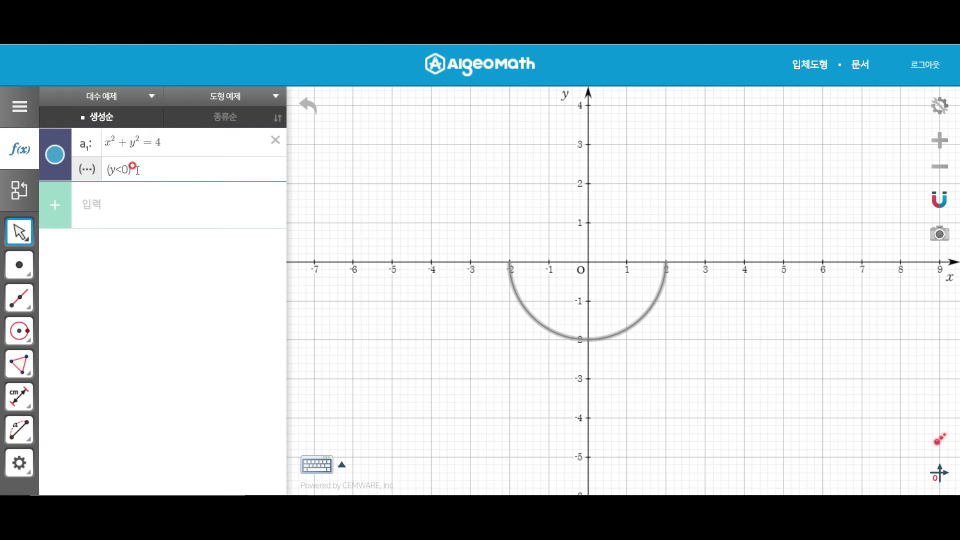
{"action": "key", "text": "Return"}
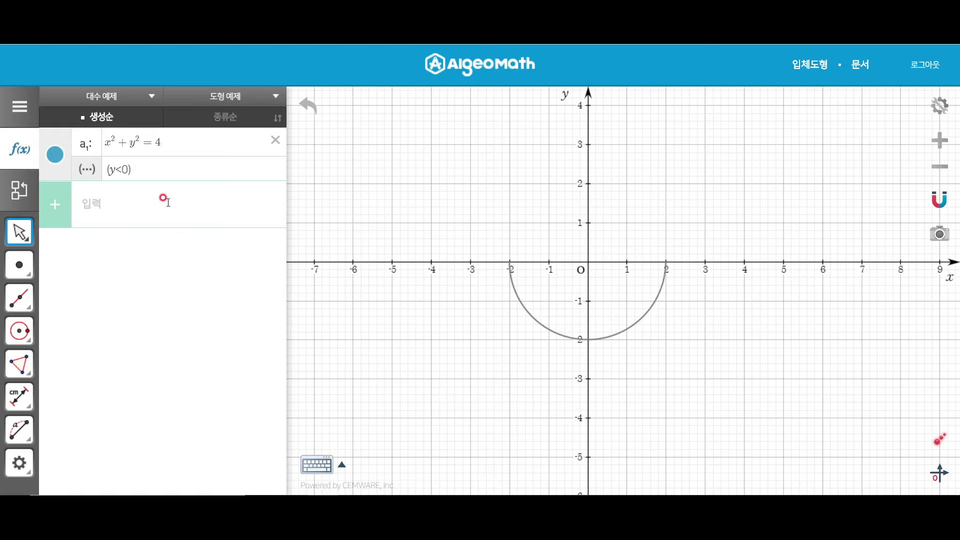
Place a free point at about (-2, 0.6), directly above the semicircle's left end
{"action": "left_click", "coordinate": [25, 269]}
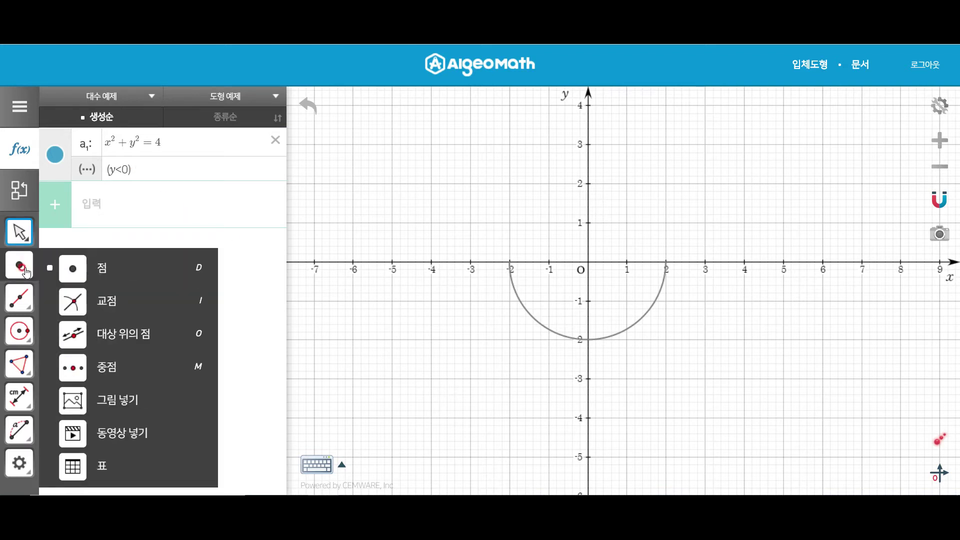
{"action": "left_click", "coordinate": [72, 269]}
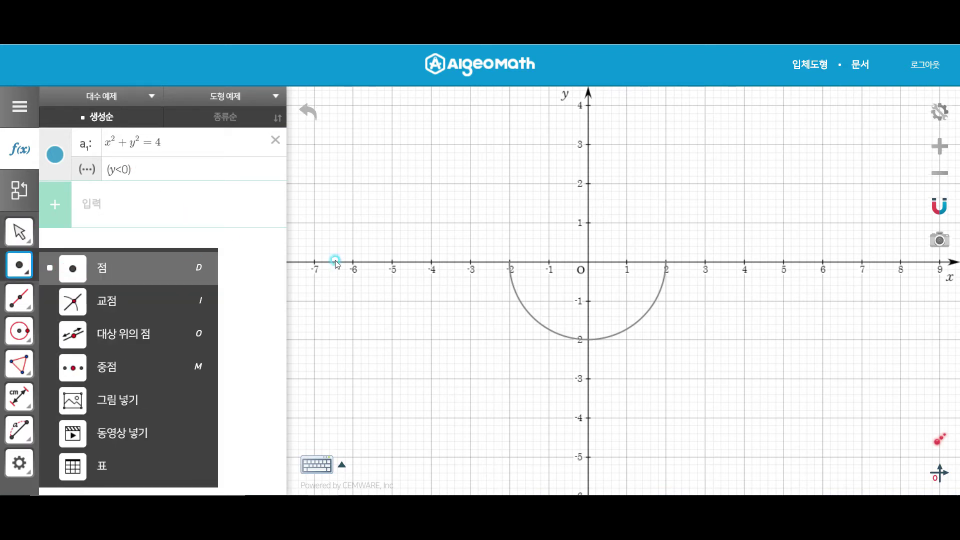
{"action": "left_click", "coordinate": [509, 239]}
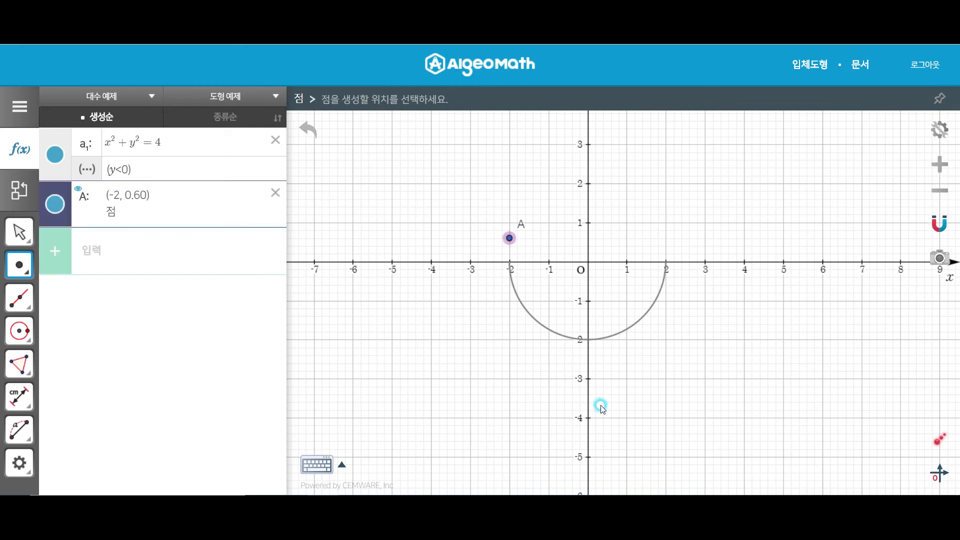
{"action": "key", "text": "Escape"}
Add a point with coordinates (2, 0.6) above the semicircle's right end
{"action": "left_click", "coordinate": [173, 250]}
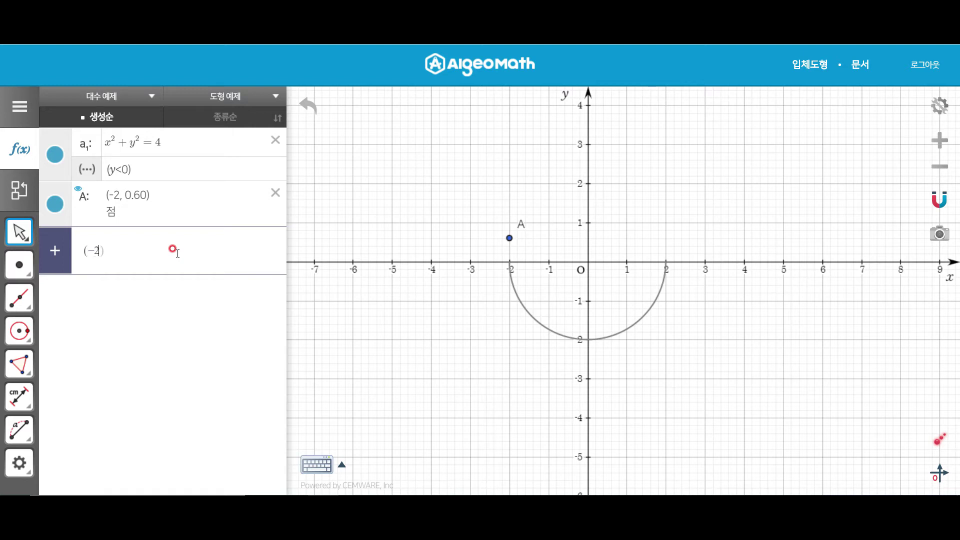
{"action": "key", "text": "BackSpace"}
{"action": "key", "text": "BackSpace"}
{"action": "key", "text": "BackSpace"}
{"action": "type", "text": "(2, 0.6"}
{"action": "key", "text": "Return"}
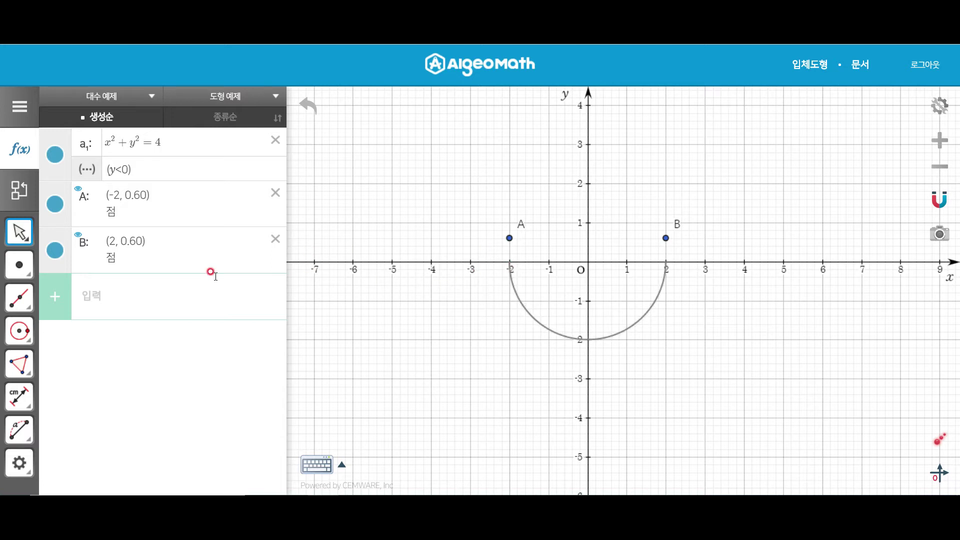
Add points with coordinates (-2, 0) and (2, 0) at the two ends of the semicircle
{"action": "left_click", "coordinate": [192, 288]}
{"action": "type", "text": "(-2, 0"}
{"action": "key", "text": "Return"}
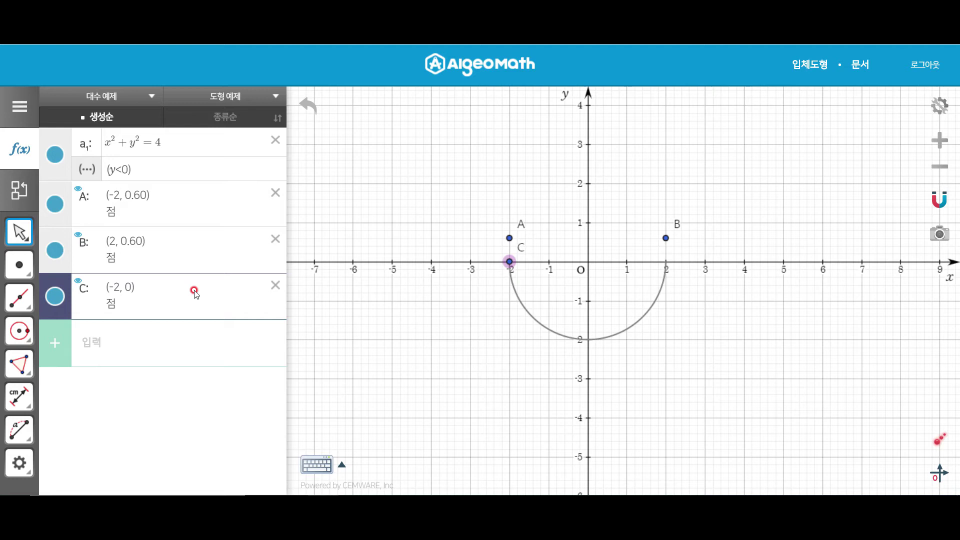
{"action": "left_click", "coordinate": [163, 344]}
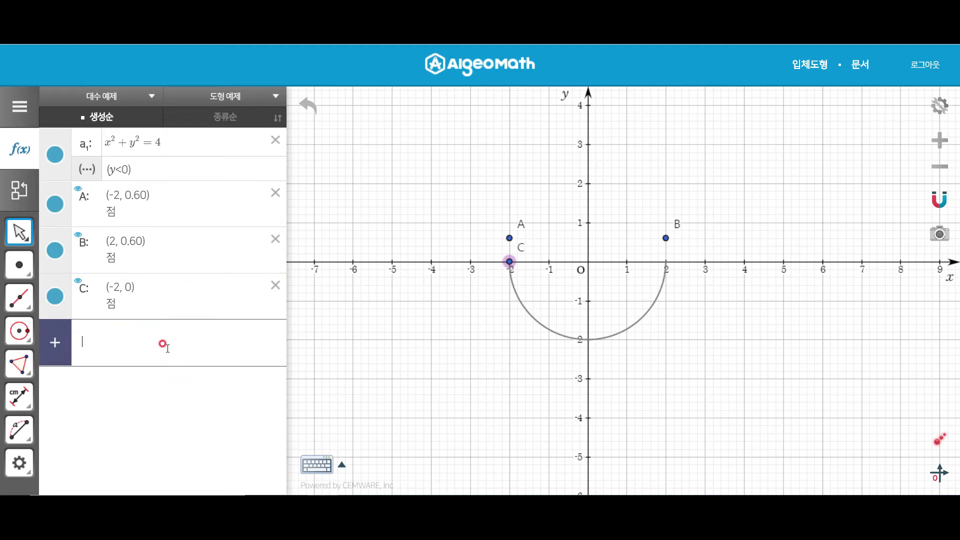
{"action": "type", "text": "(2,0"}
{"action": "key", "text": "Return"}
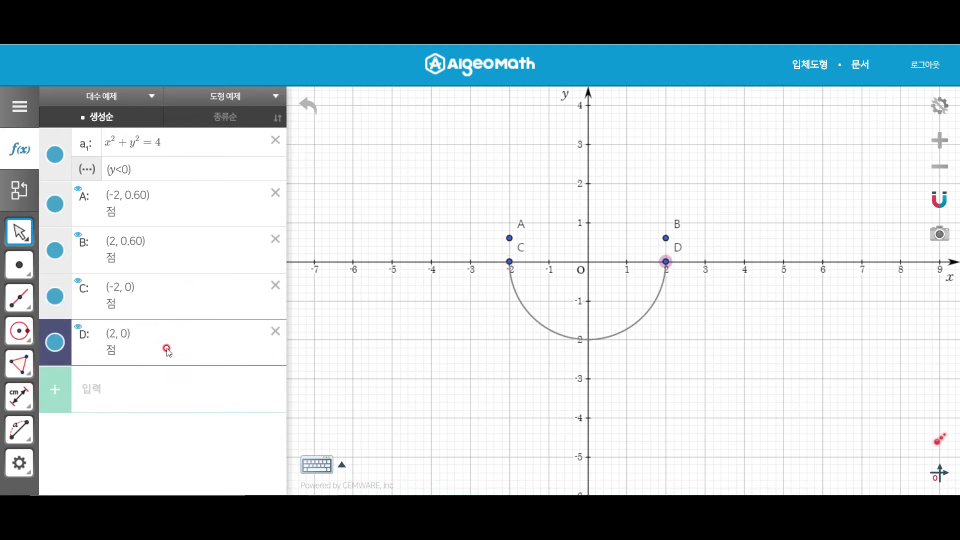
Draw vertical segments joining point A to C and point B to D
{"action": "left_click", "coordinate": [19, 299]}
{"action": "left_click", "coordinate": [509, 238]}
{"action": "left_click", "coordinate": [509, 261]}
{"action": "left_click", "coordinate": [665, 239]}
{"action": "left_click", "coordinate": [665, 261]}
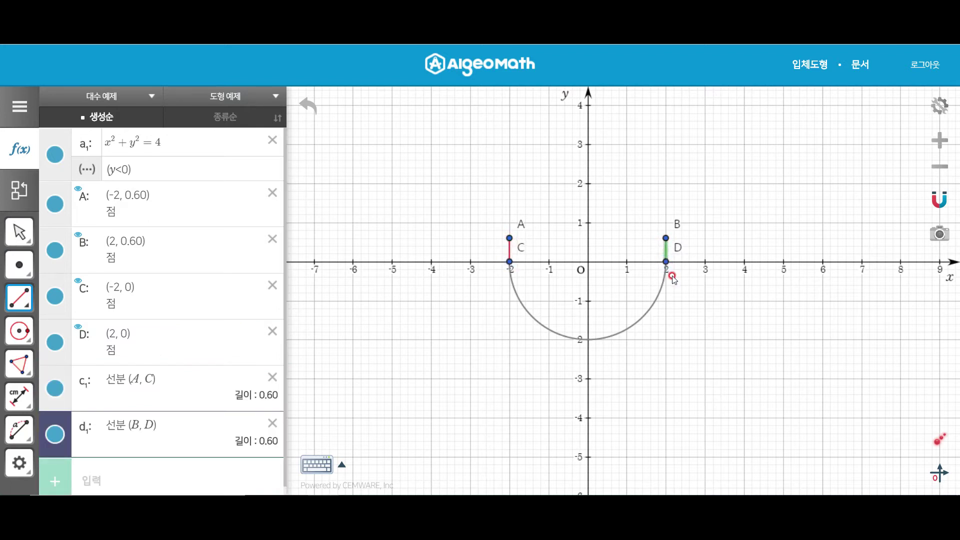
{"action": "key", "text": "Escape"}
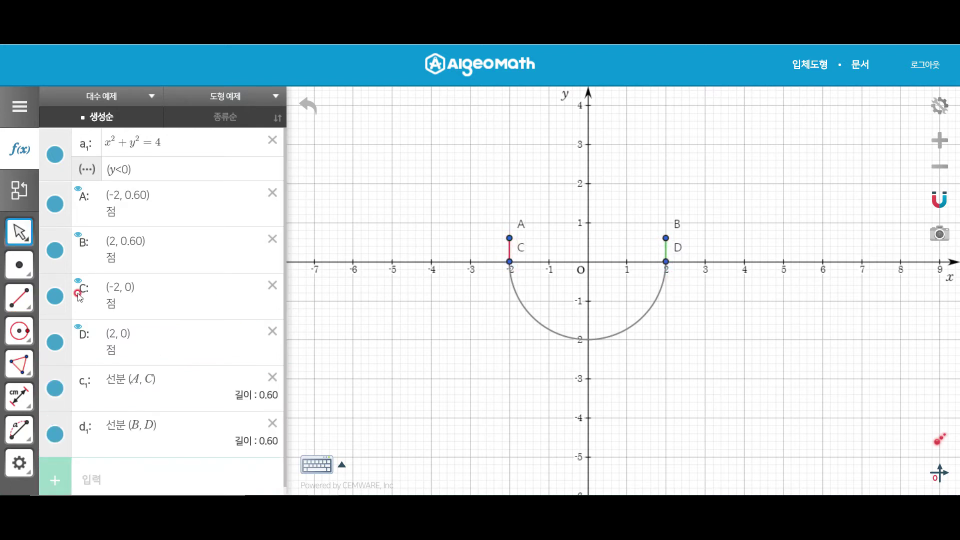
Place a point on the y-axis at about (0, 2.02), above the semicircle
{"action": "left_click", "coordinate": [19, 299]}
{"action": "left_click", "coordinate": [19, 266]}
{"action": "left_click", "coordinate": [21, 267]}
{"action": "left_click", "coordinate": [587, 184]}
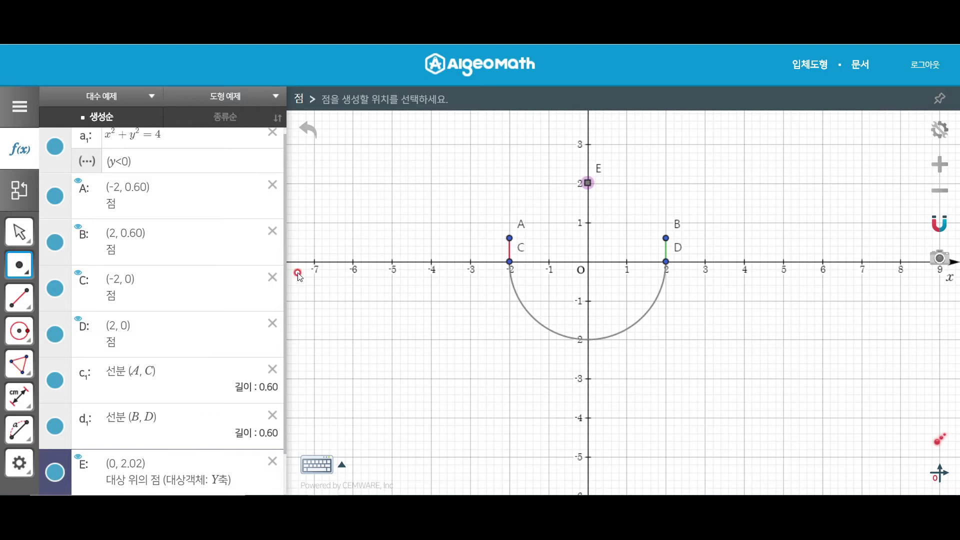
Draw a circle centred at E through point A, and move E along the y-axis to about (0, 1.40)
{"action": "left_click", "coordinate": [19, 298]}
{"action": "left_click", "coordinate": [19, 330]}
{"action": "left_click", "coordinate": [118, 280]}
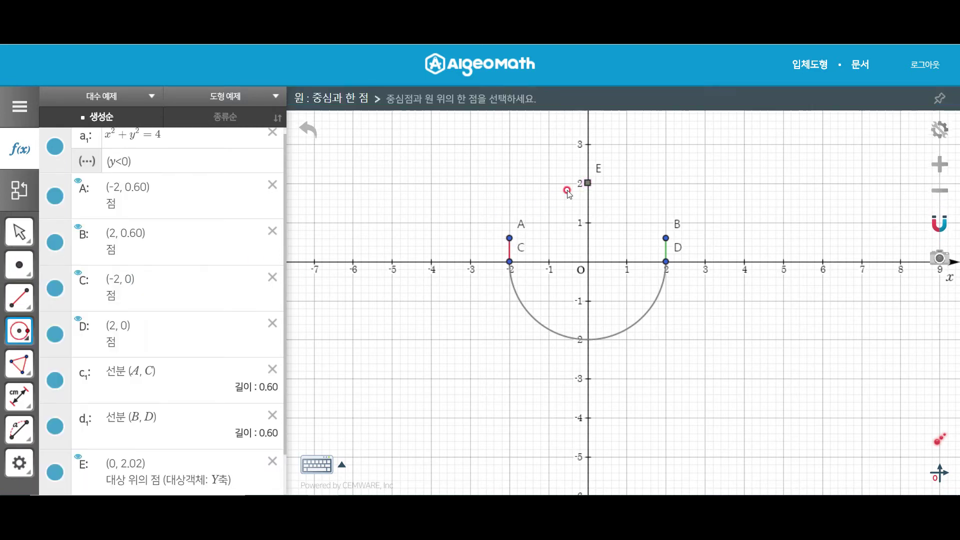
{"action": "left_click", "coordinate": [587, 183]}
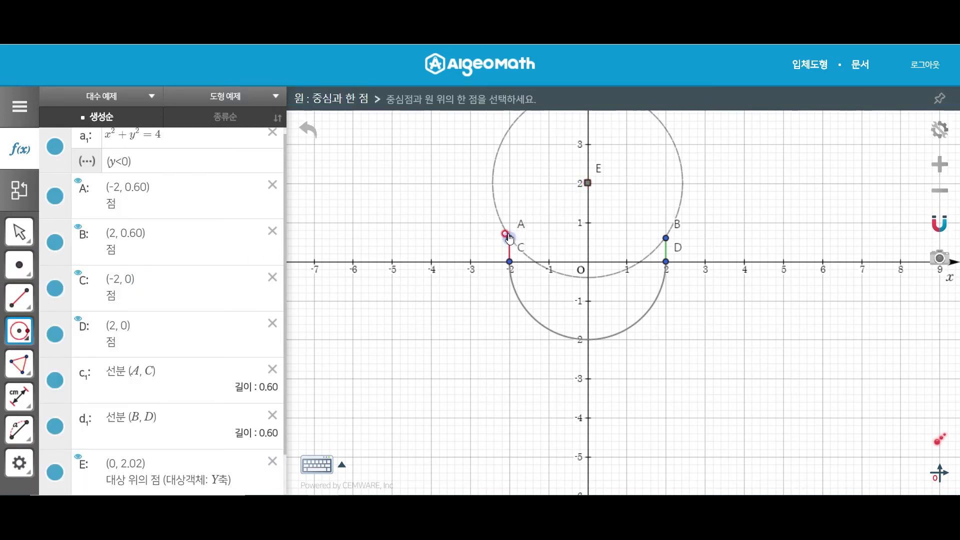
{"action": "left_click", "coordinate": [507, 235]}
{"action": "key", "text": "Escape"}
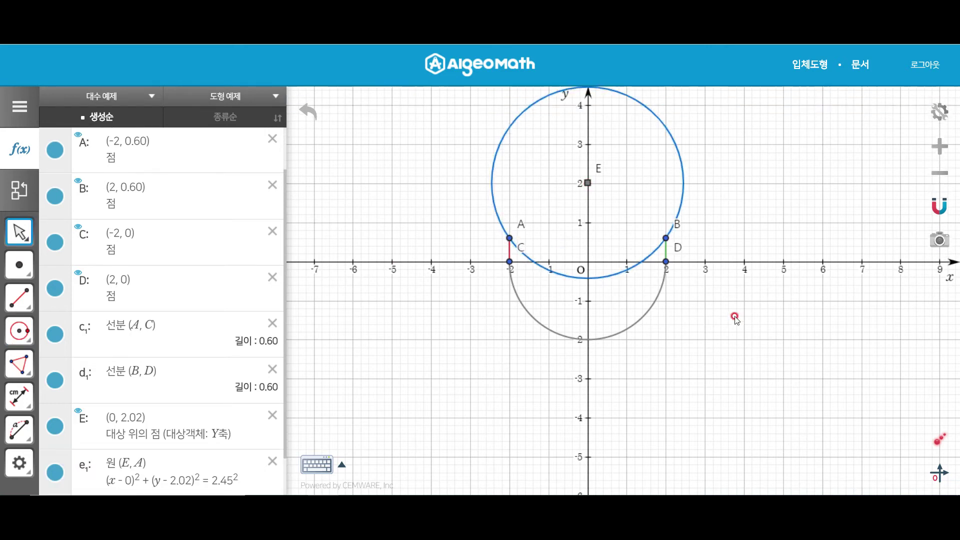
{"action": "left_click", "coordinate": [587, 184]}
{"action": "left_click_drag", "start_coordinate": [588, 186], "coordinate": [589, 212]}
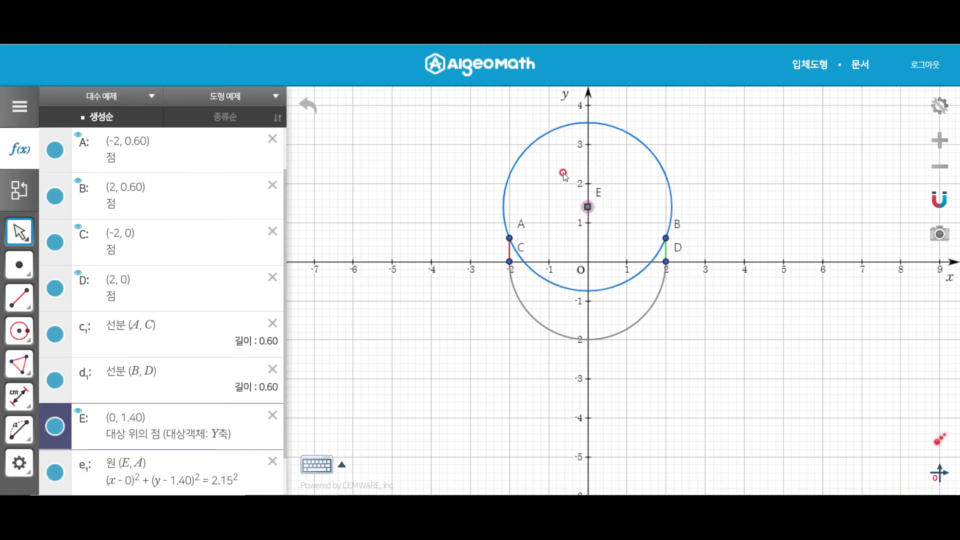
Enter the circle equation x^2+(y-1.4)^2=2.15^2 and delete the circle constructed from E and A
{"action": "scroll", "coordinate": [205, 360], "scroll_direction": "down", "scroll_amount": 2}
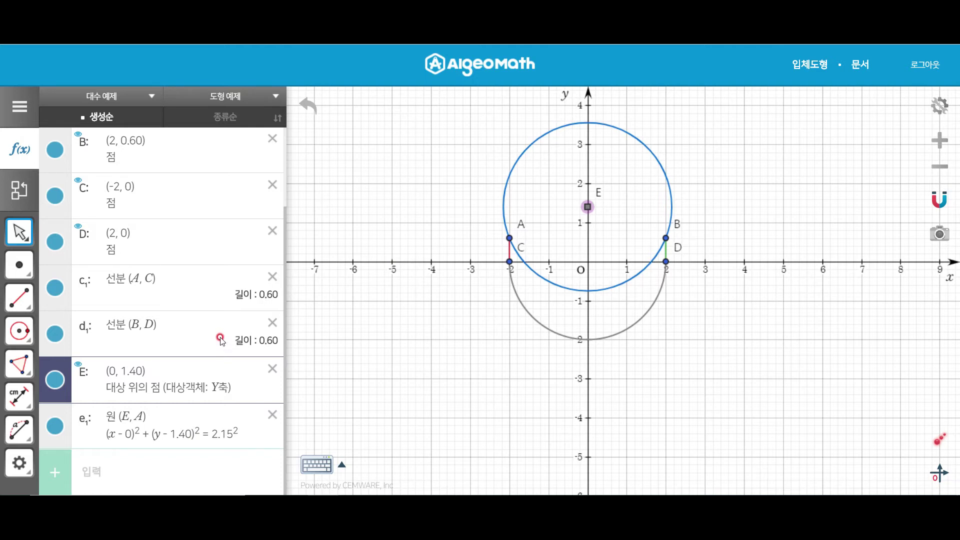
{"action": "left_click", "coordinate": [186, 433]}
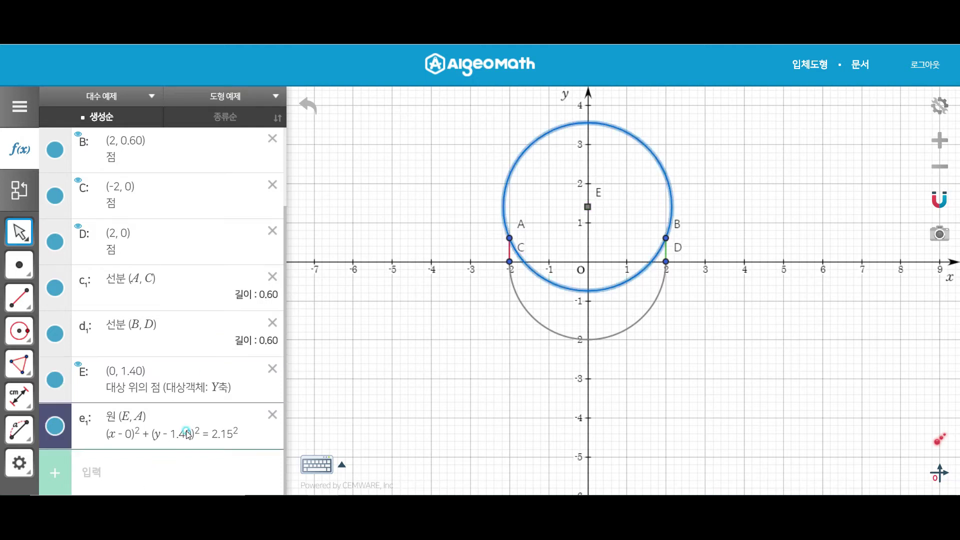
{"action": "left_click", "coordinate": [161, 470]}
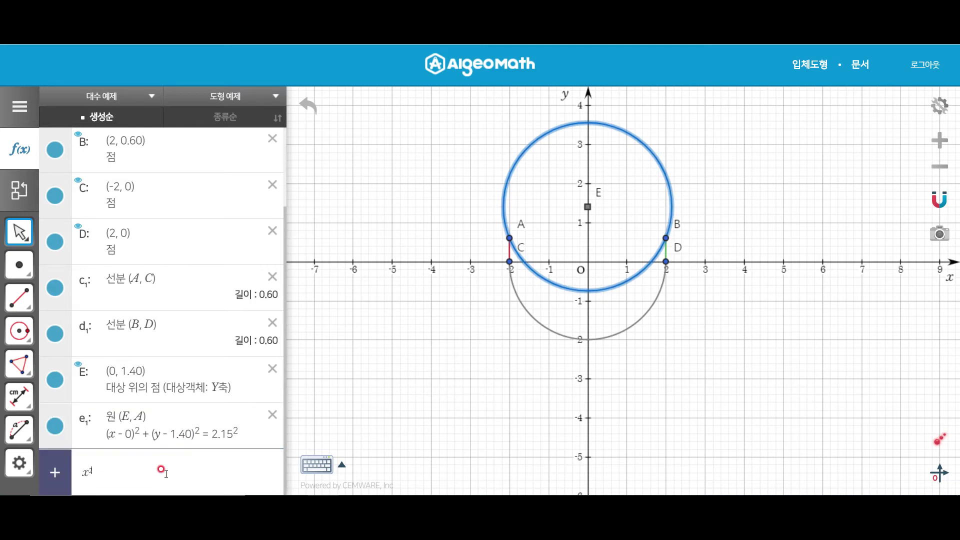
{"action": "type", "text": "x^2+(y-1.4)^2=2.15"}
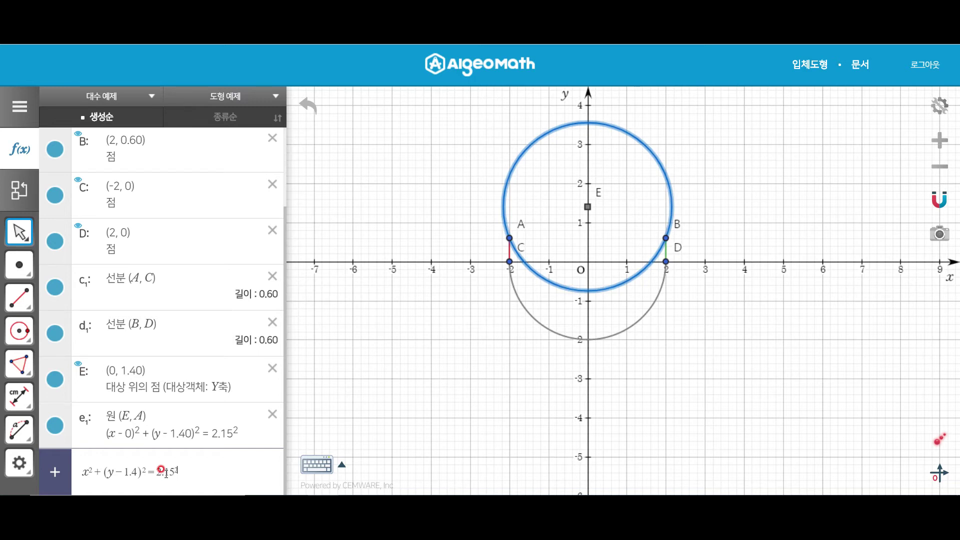
{"action": "key", "text": "Return"}
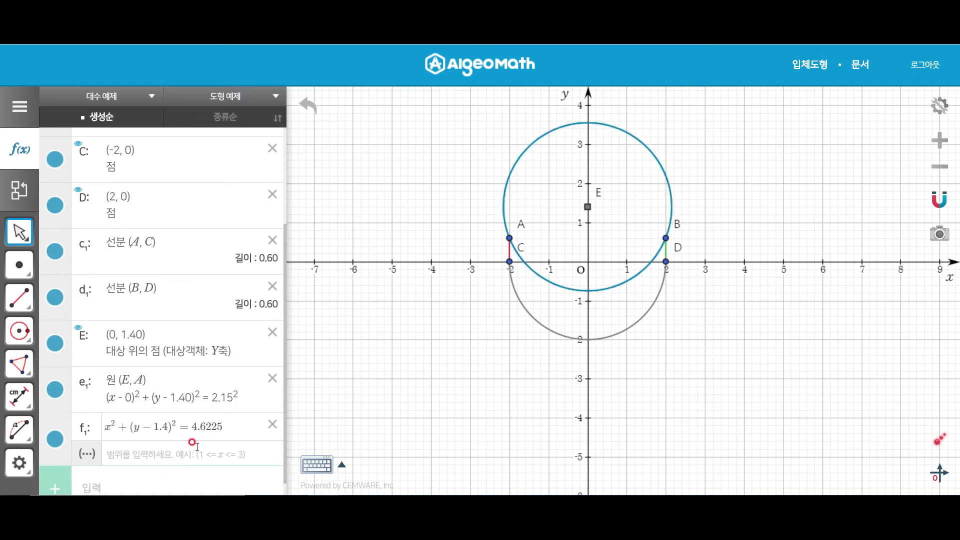
{"action": "left_click", "coordinate": [272, 380]}
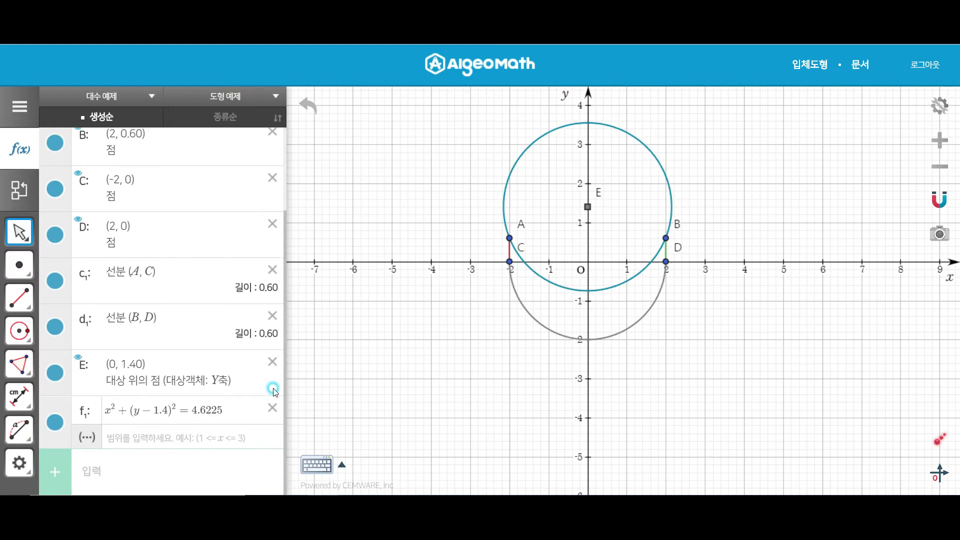
Limit the circle x^2+(y-1.4)^2=4.6225 to its upper part with the range (y>0.6)
{"action": "left_click", "coordinate": [544, 276]}
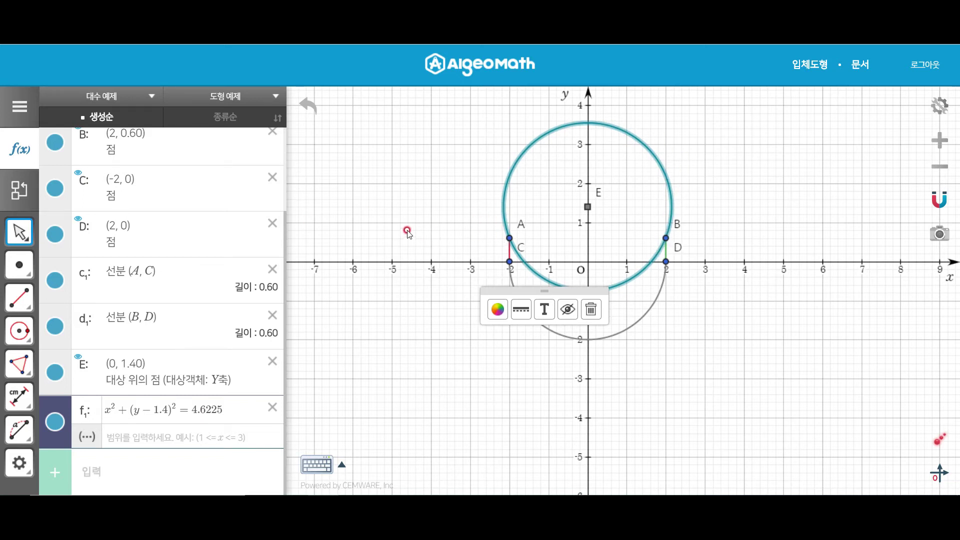
{"action": "scroll", "coordinate": [175, 209], "scroll_direction": "up", "scroll_amount": 3}
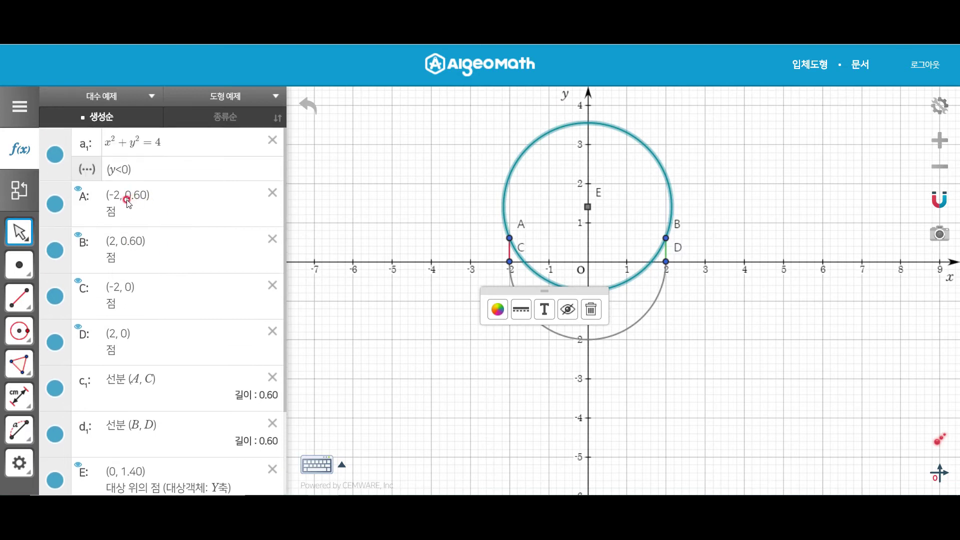
{"action": "scroll", "coordinate": [146, 358], "scroll_direction": "down", "scroll_amount": 3}
{"action": "left_click", "coordinate": [136, 436]}
{"action": "type", "text": "(y>0"}
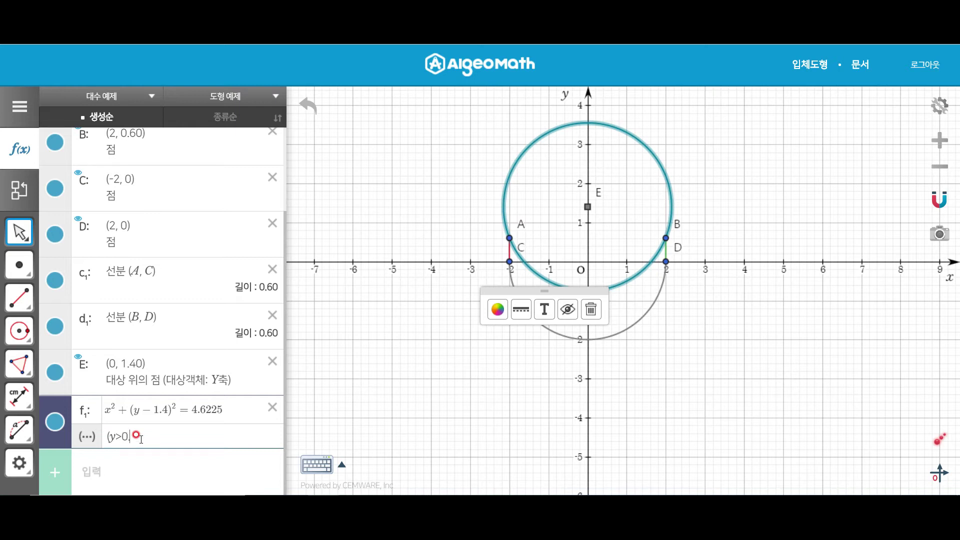
{"action": "type", "text": ".6)"}
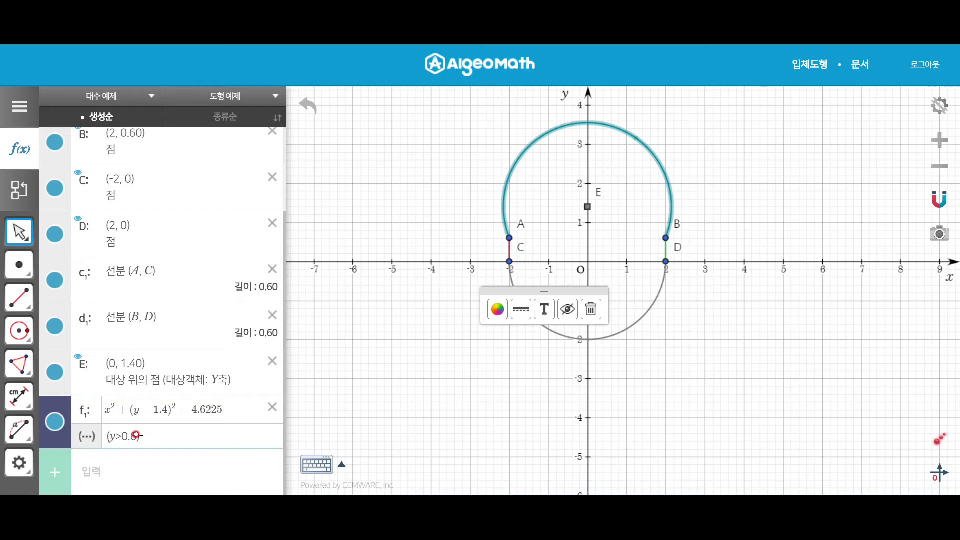
{"action": "key", "text": "Return"}
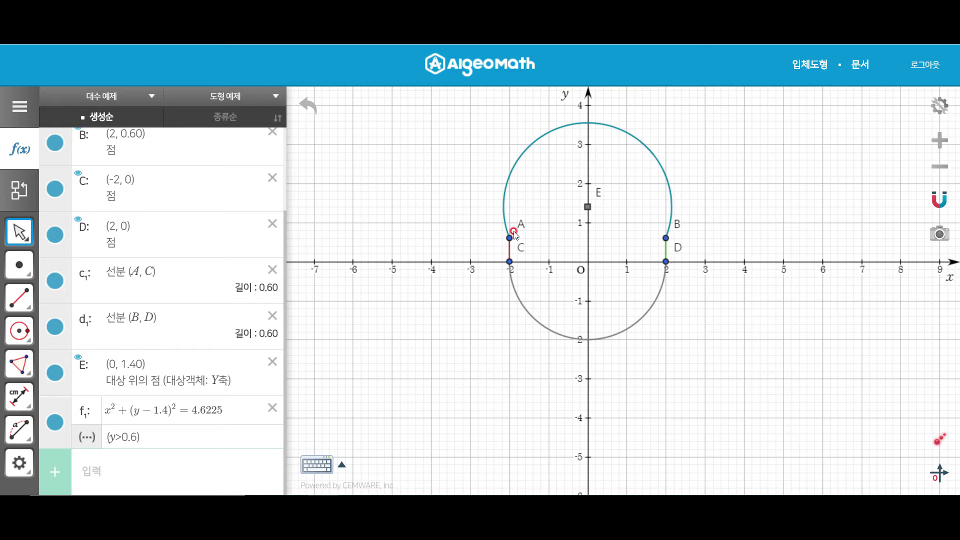
Place a point at about (-1.40, 2) inside the upper arc and add its mirrored counterpart with coordinates (1.4, 2)
{"action": "left_click", "coordinate": [25, 270]}
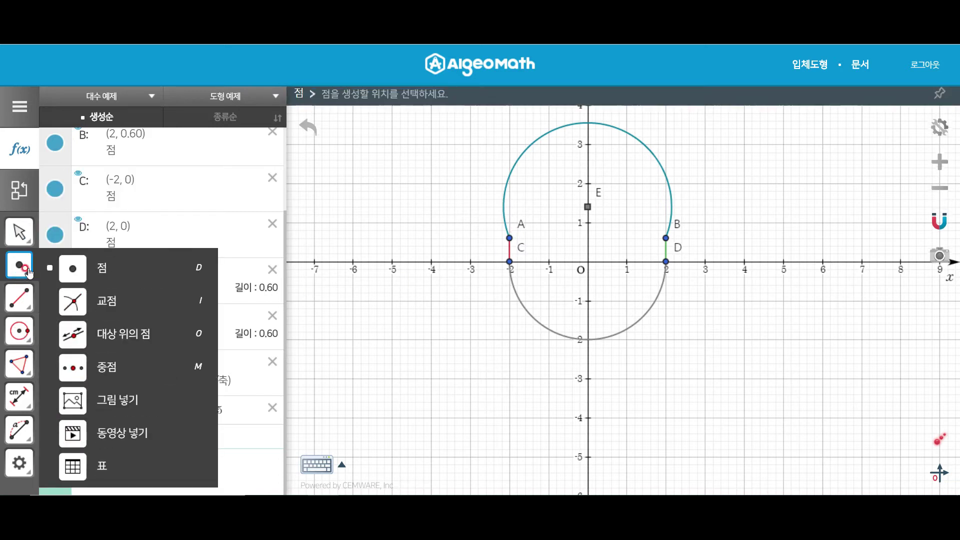
{"action": "left_click", "coordinate": [534, 184]}
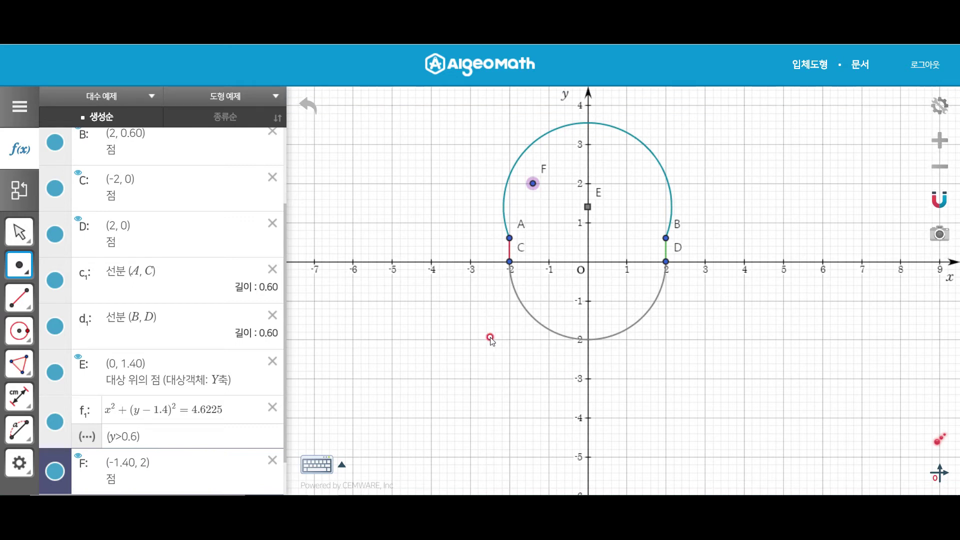
{"action": "scroll", "coordinate": [122, 395], "scroll_direction": "down", "scroll_amount": 2}
{"action": "left_click", "coordinate": [150, 472]}
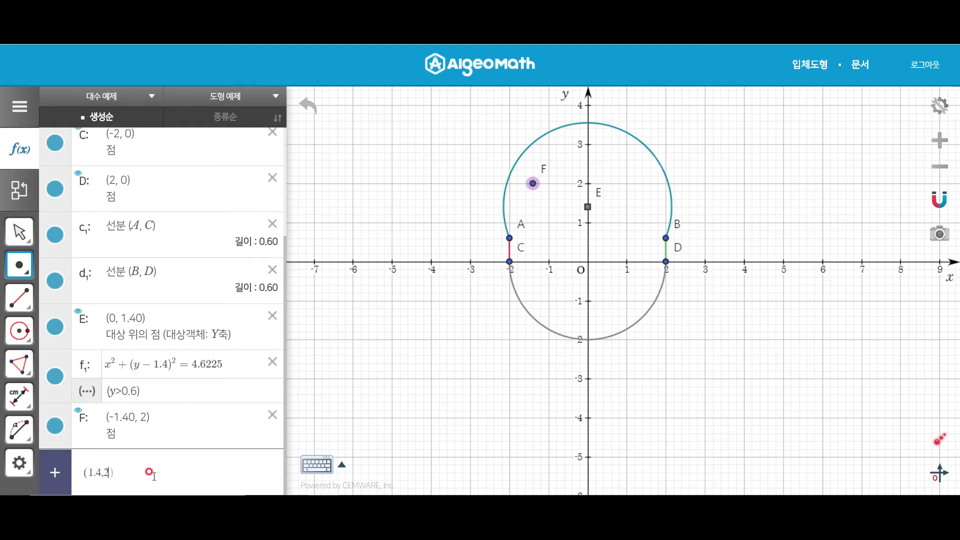
{"action": "type", "text": "(1.4,2"}
{"action": "key", "text": "Return"}
{"action": "key", "text": "Escape"}
Draw connected segments from A to F, F to G, and G to B
{"action": "key", "text": "s"}
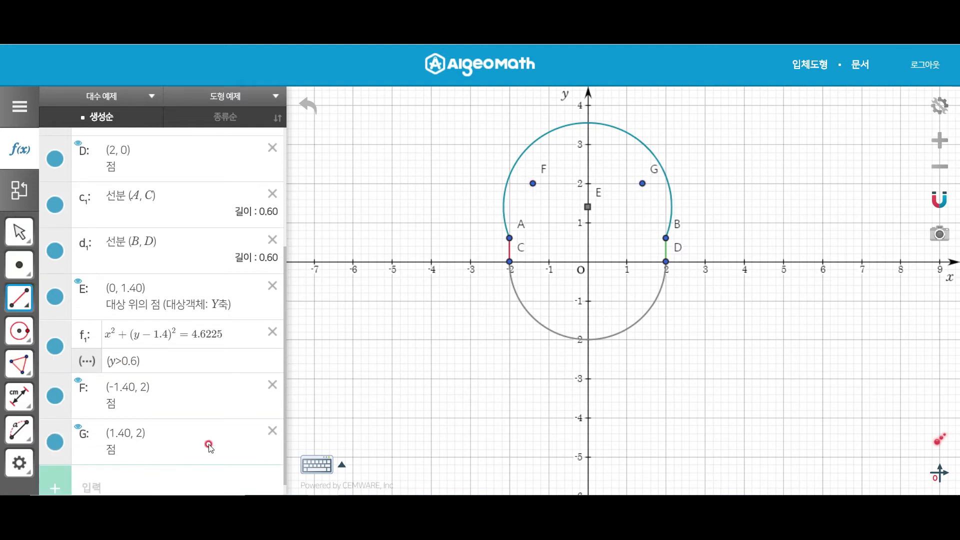
{"action": "left_click", "coordinate": [509, 238]}
{"action": "left_click", "coordinate": [532, 183]}
{"action": "left_click", "coordinate": [642, 184]}
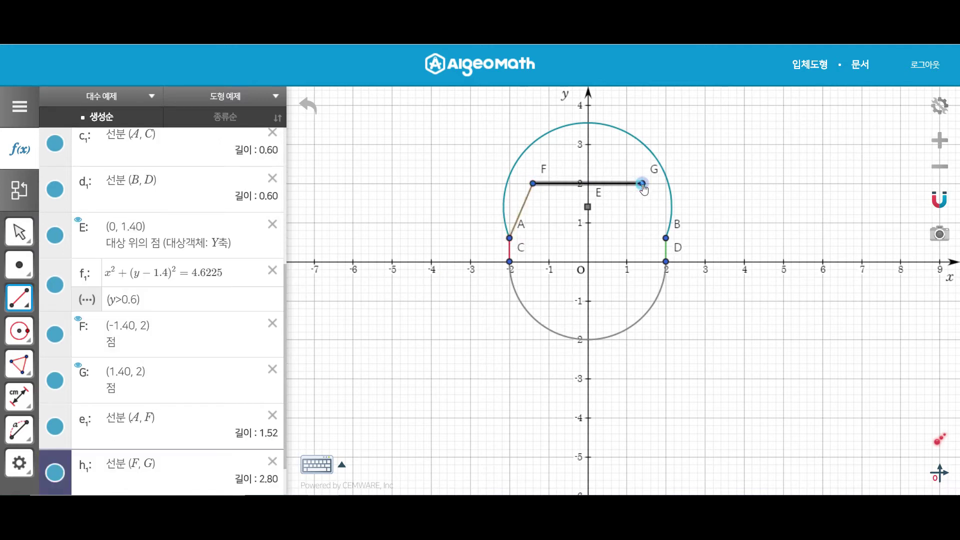
{"action": "left_click", "coordinate": [665, 238]}
{"action": "right_click", "coordinate": [678, 316]}
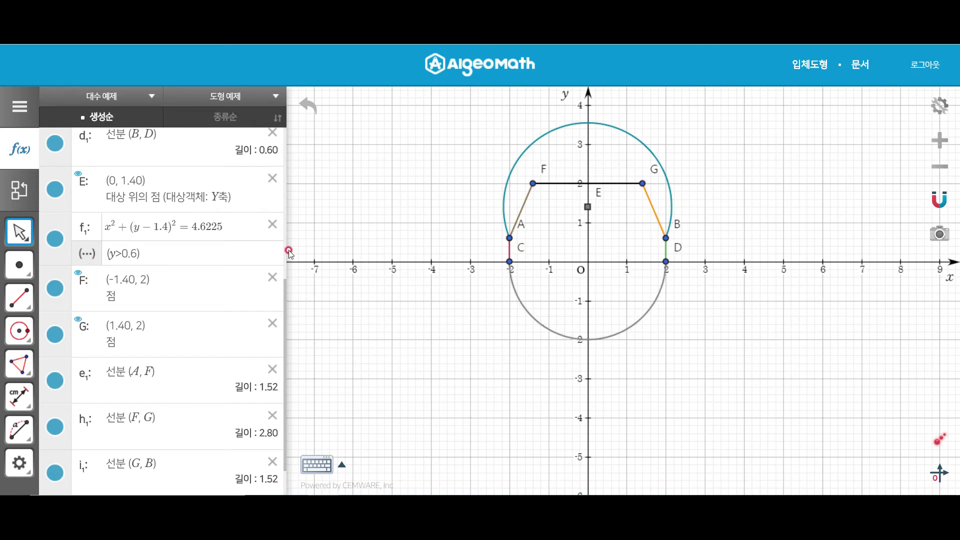
Move point E down the y-axis to about (0, 0.80)
{"action": "mouse_move", "coordinate": [587, 206]}
{"action": "left_mouse_down"}
{"action": "mouse_move", "coordinate": [584, 218]}
{"action": "mouse_move", "coordinate": [587, 195]}
{"action": "mouse_move", "coordinate": [590, 203]}
{"action": "left_mouse_up"}
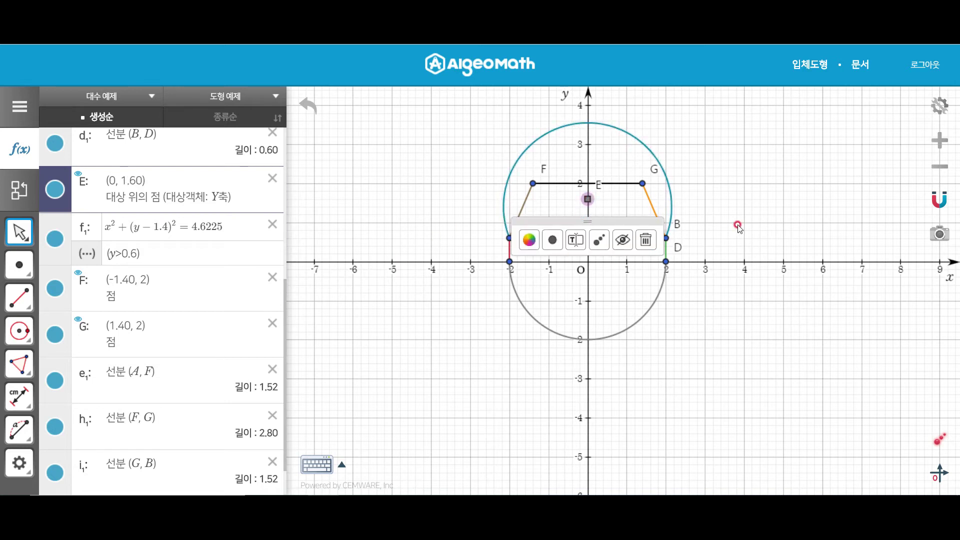
{"action": "left_click", "coordinate": [737, 225]}
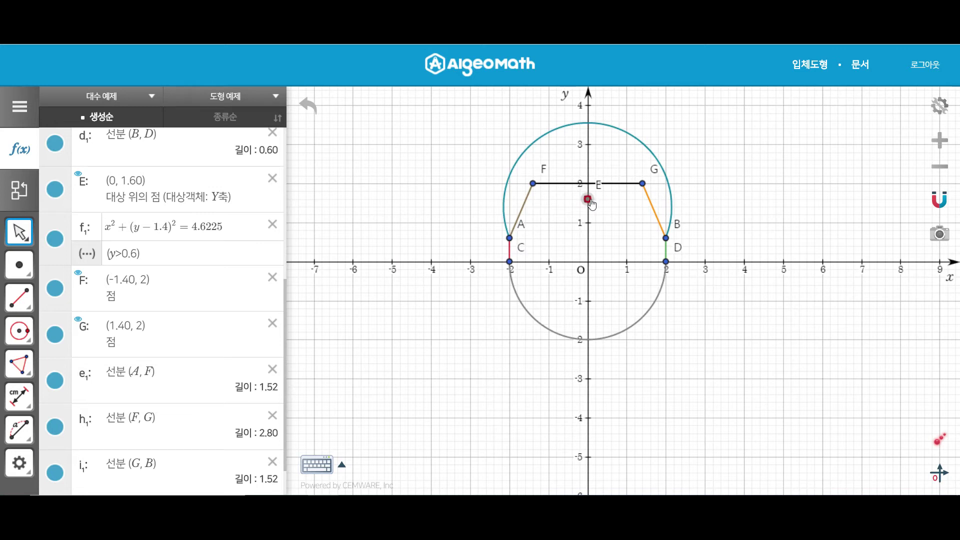
{"action": "left_click_drag", "start_coordinate": [590, 201], "coordinate": [591, 245]}
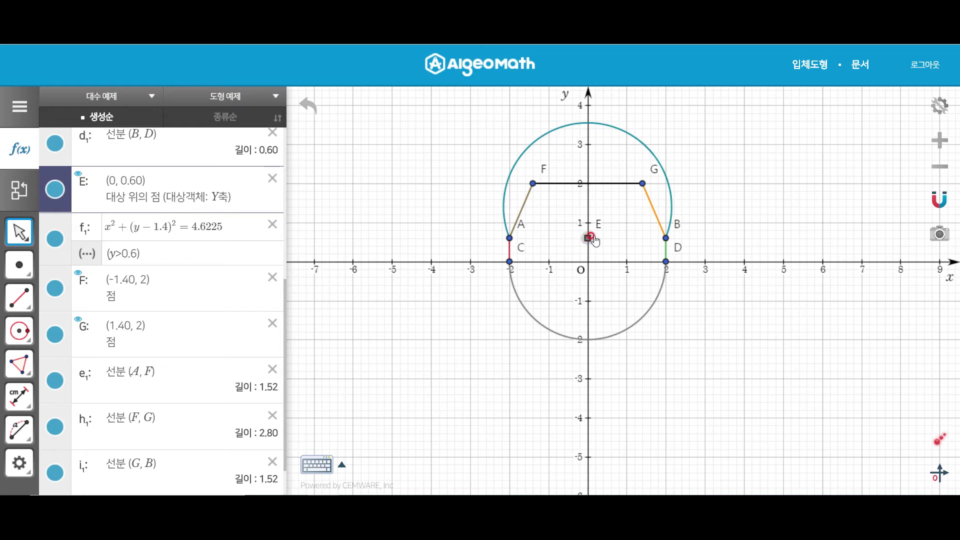
{"action": "left_click_drag", "start_coordinate": [591, 241], "coordinate": [589, 236]}
Place a free point at about (-1, 0.80), level with point E
{"action": "left_click", "coordinate": [15, 261]}
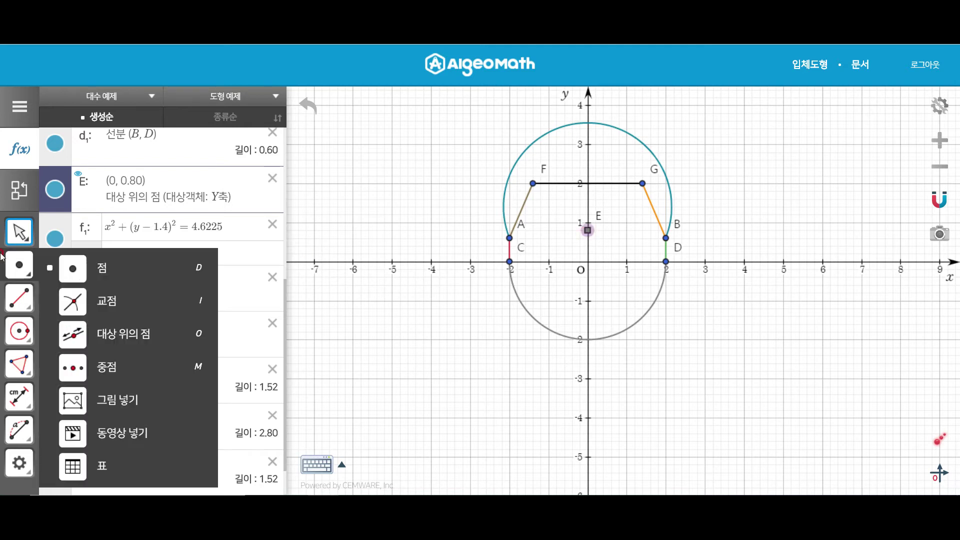
{"action": "left_click", "coordinate": [101, 268]}
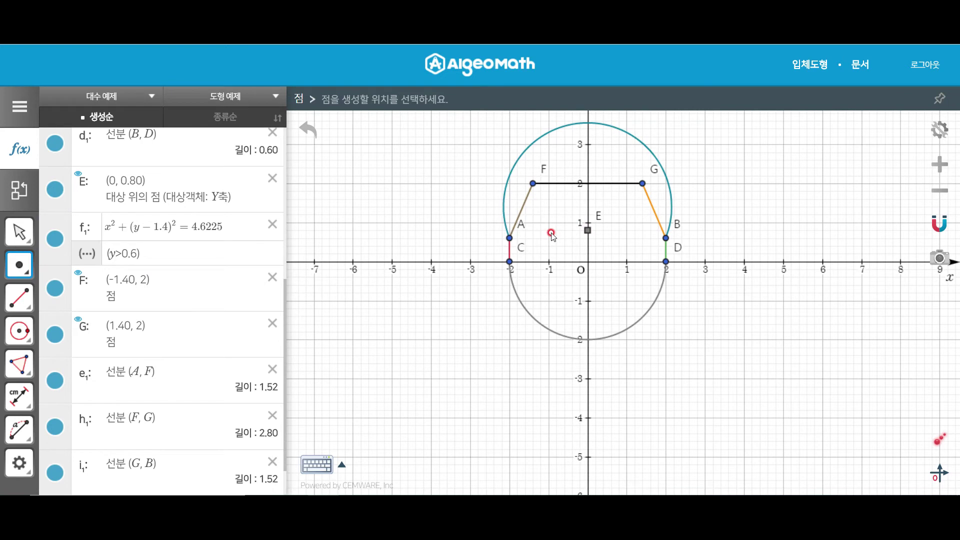
{"action": "left_click", "coordinate": [548, 230]}
{"action": "key", "text": "Escape"}
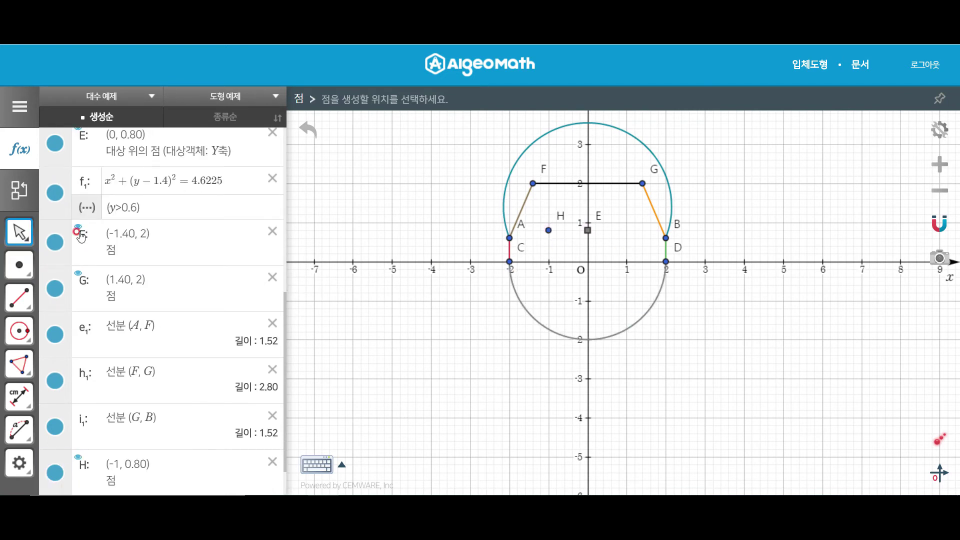
Reflect point H through point E using point symmetry
{"action": "left_click", "coordinate": [16, 261]}
{"action": "left_click", "coordinate": [18, 299]}
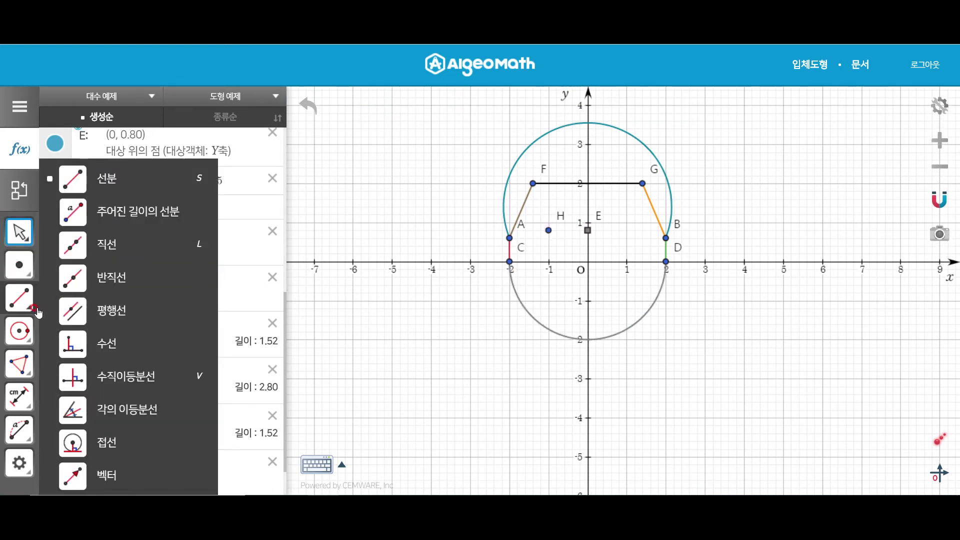
{"action": "left_click", "coordinate": [18, 375]}
{"action": "left_click", "coordinate": [19, 331]}
{"action": "left_click", "coordinate": [18, 403]}
{"action": "left_click", "coordinate": [19, 430]}
{"action": "left_click", "coordinate": [18, 403]}
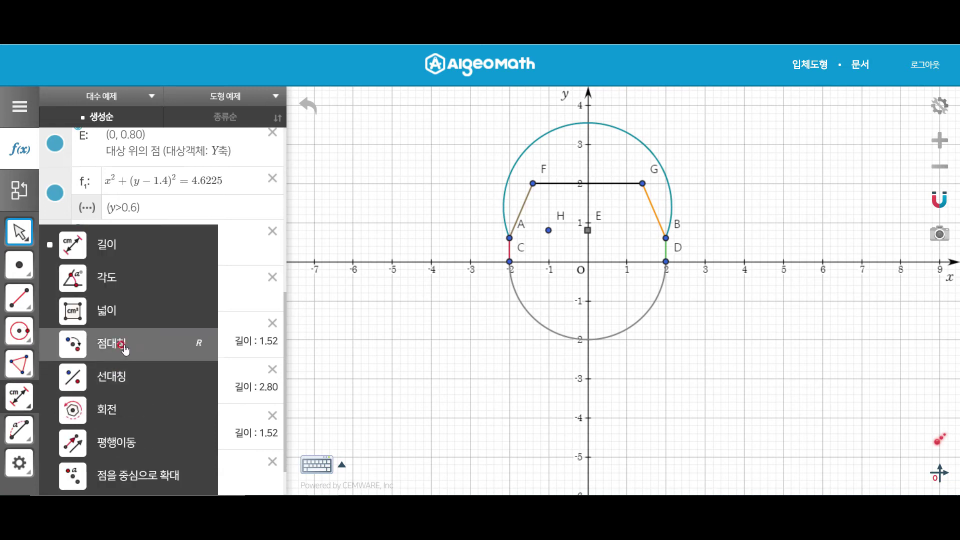
{"action": "left_click", "coordinate": [115, 344]}
{"action": "left_click", "coordinate": [548, 230]}
{"action": "left_click", "coordinate": [587, 229]}
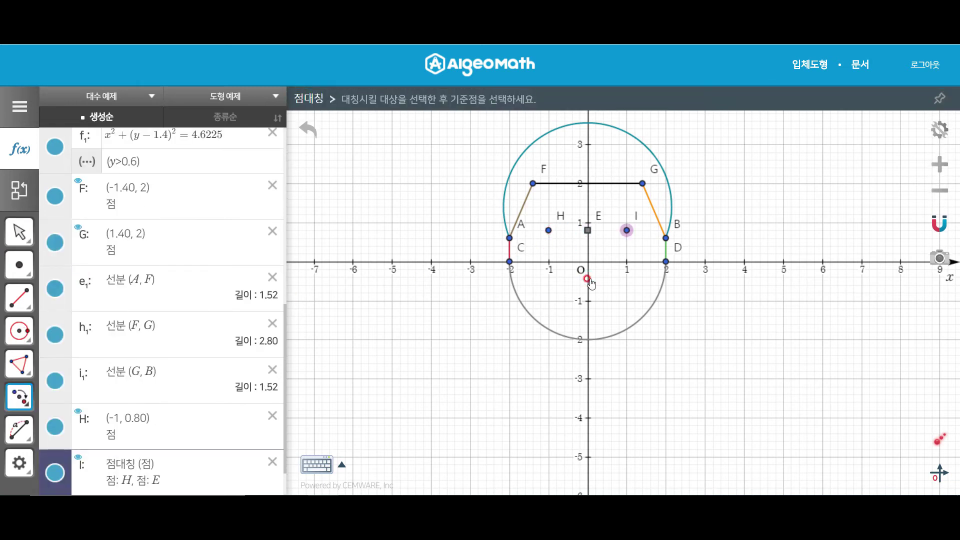
Change the marker shape of points H and I to concentric circles
{"action": "left_click", "coordinate": [548, 230]}
{"action": "left_click", "coordinate": [549, 231]}
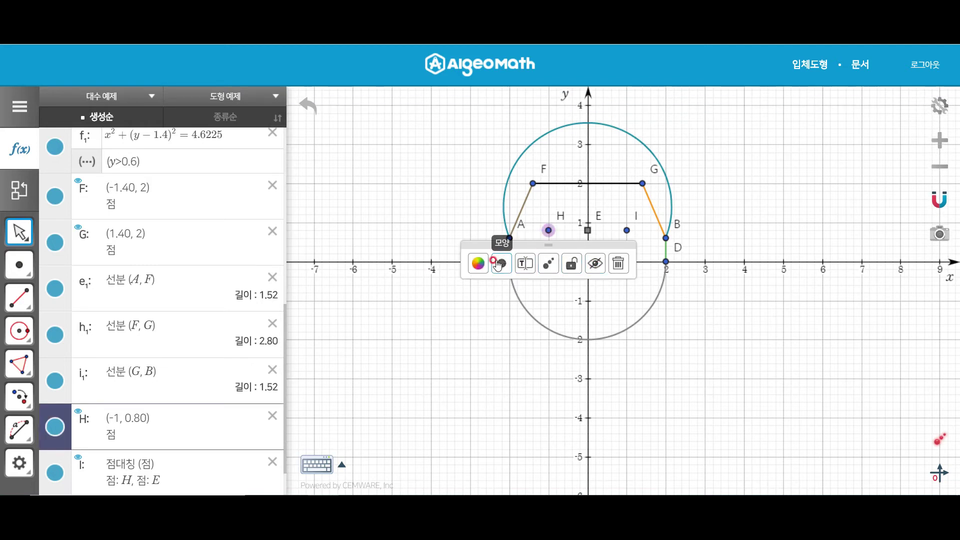
{"action": "left_click", "coordinate": [512, 264]}
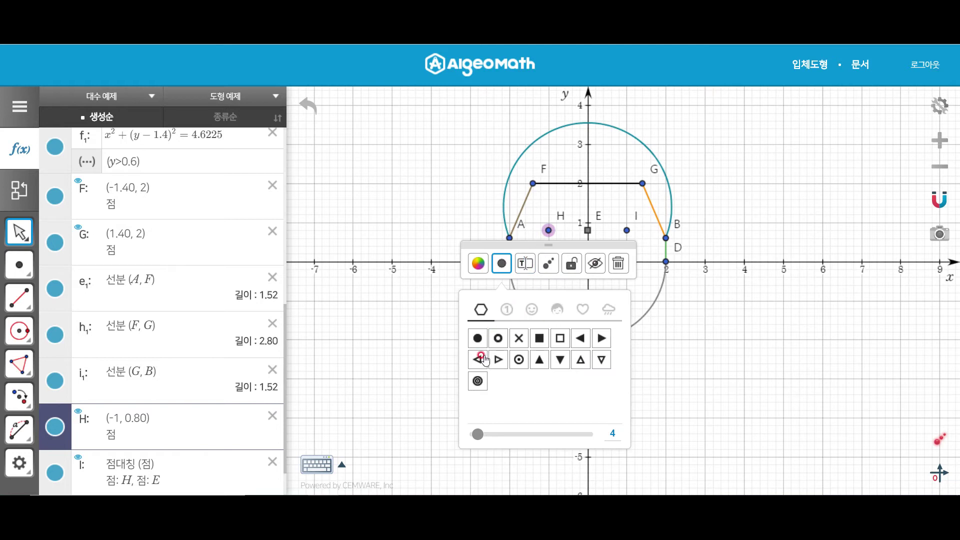
{"action": "left_click", "coordinate": [478, 382]}
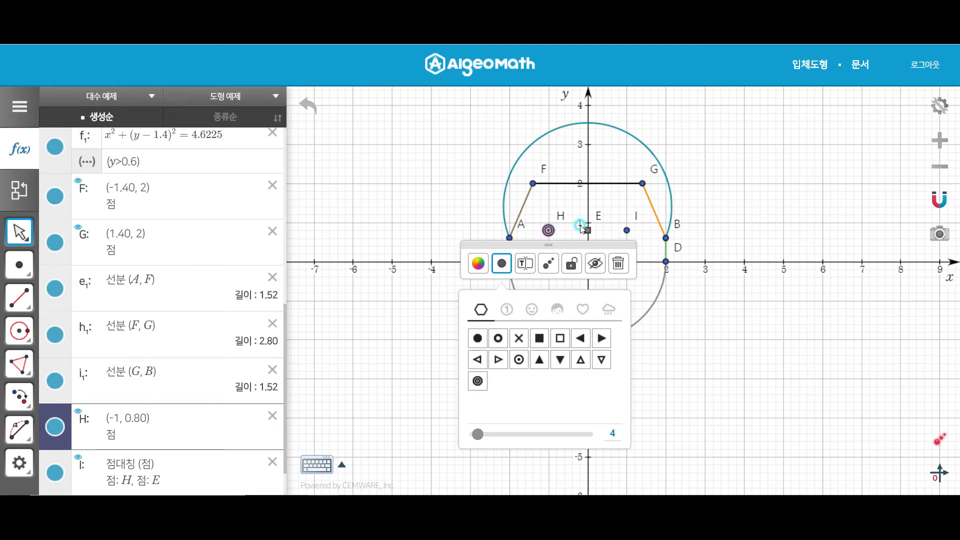
{"action": "left_click", "coordinate": [626, 231]}
{"action": "left_click", "coordinate": [592, 264]}
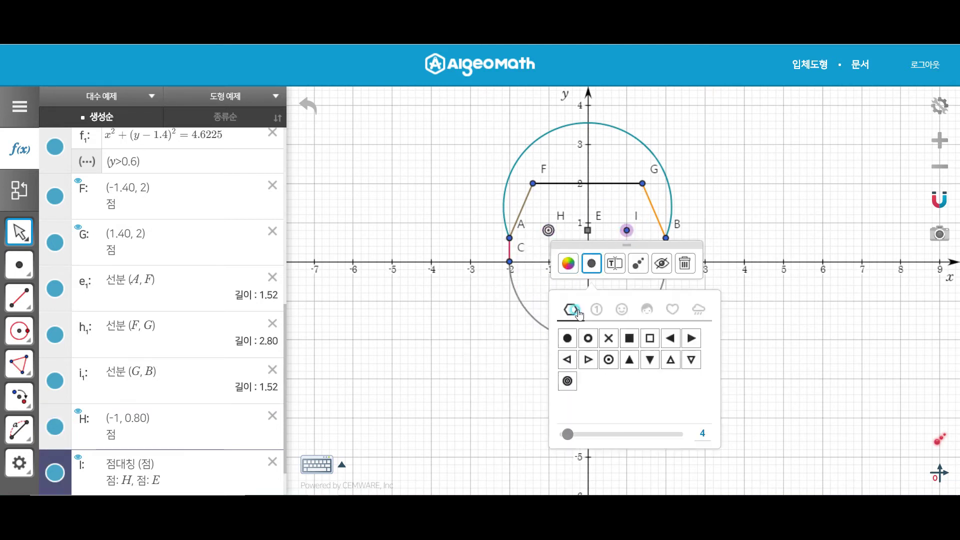
{"action": "left_click", "coordinate": [567, 381]}
Enlarge the markers of I and H to matching eye-like sizes, and move H to about (-0.80, 0.80)
{"action": "left_click_drag", "start_coordinate": [568, 434], "coordinate": [573, 435]}
{"action": "left_click", "coordinate": [548, 230]}
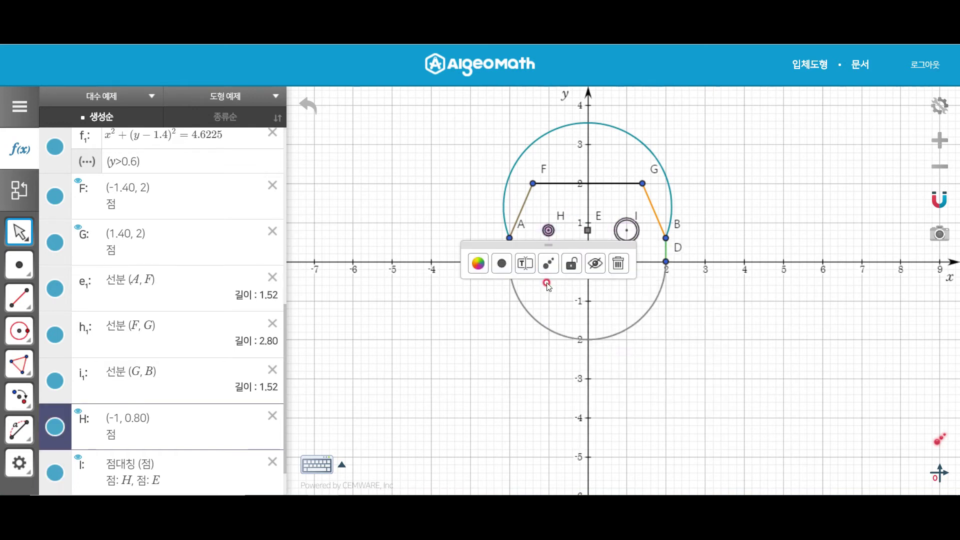
{"action": "left_click", "coordinate": [499, 270]}
{"action": "left_click_drag", "start_coordinate": [478, 435], "coordinate": [482, 437]}
{"action": "left_click", "coordinate": [696, 280]}
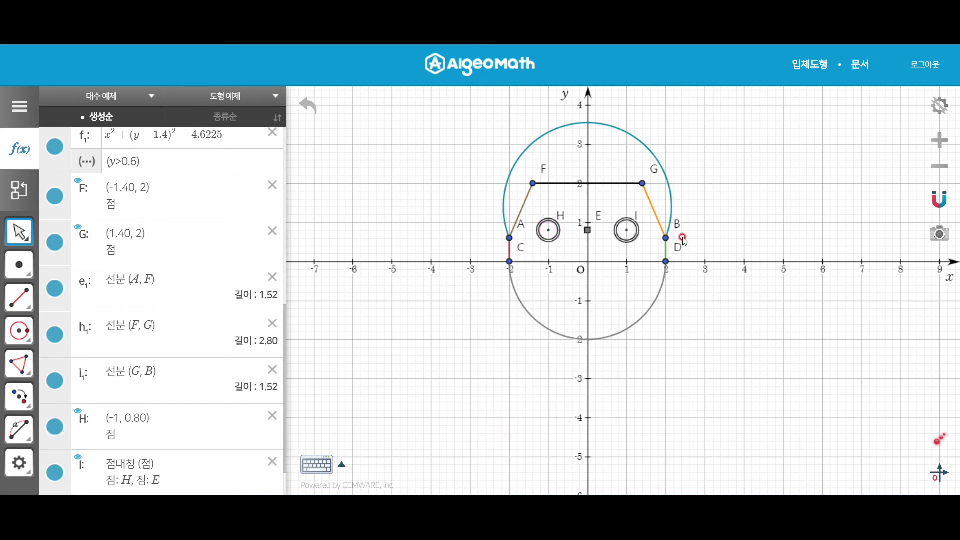
{"action": "left_click_drag", "start_coordinate": [549, 230], "coordinate": [557, 231]}
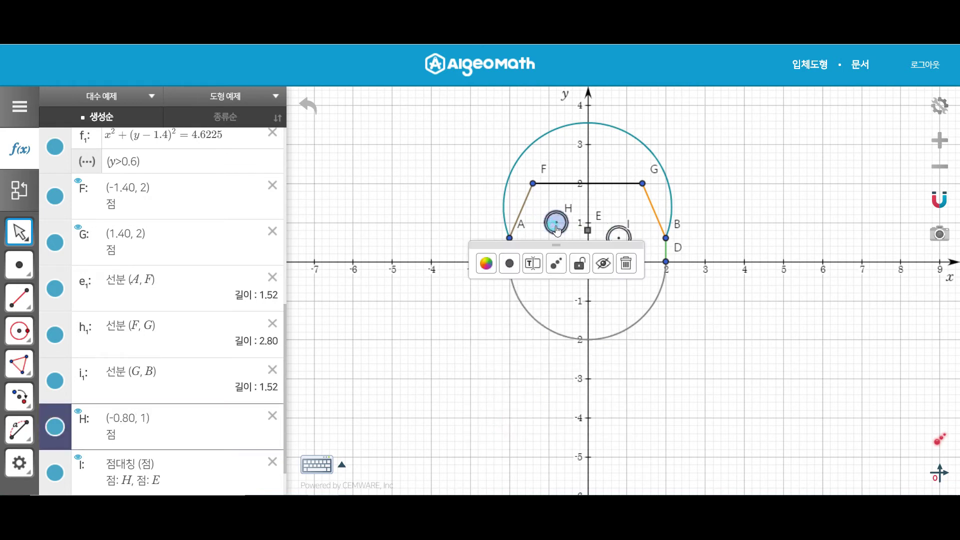
{"action": "left_click", "coordinate": [822, 240]}
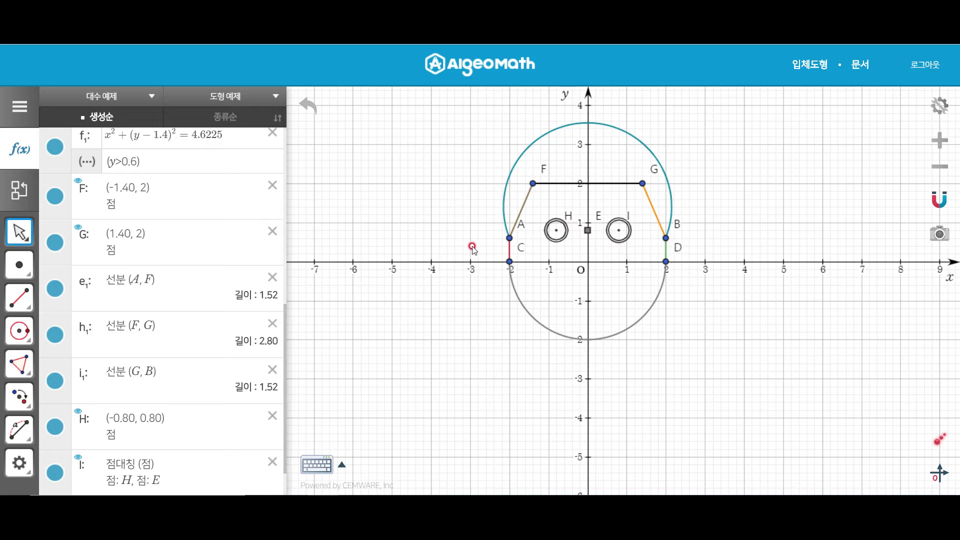
Place two free points above H, at about (-1.20, 1.40) and (-0.80, 1.40)
{"action": "mouse_move", "coordinate": [19, 265]}
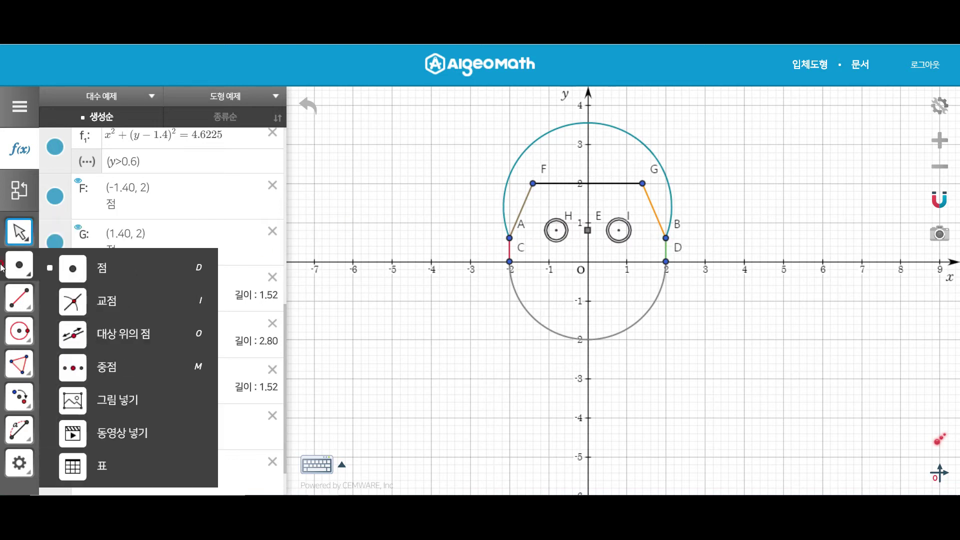
{"action": "left_click", "coordinate": [124, 272]}
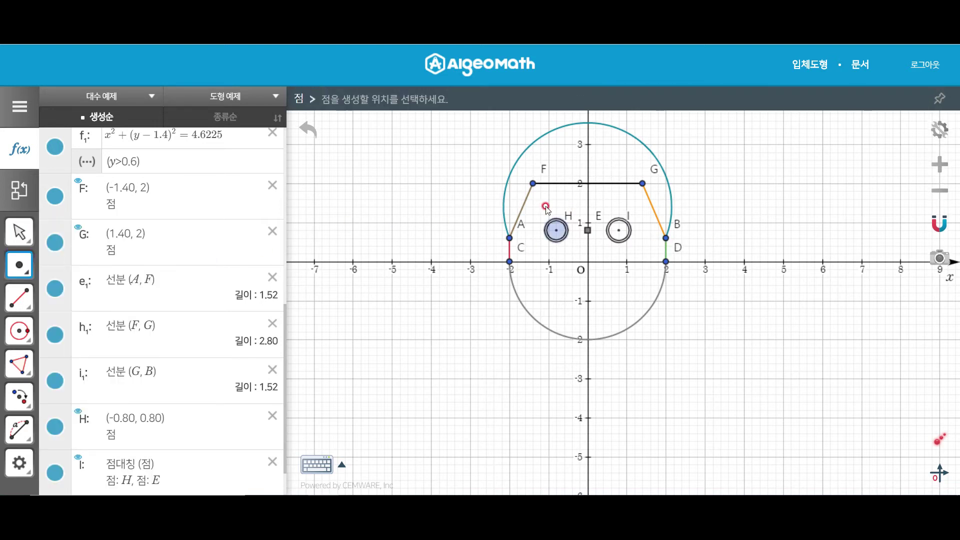
{"action": "left_click", "coordinate": [540, 207]}
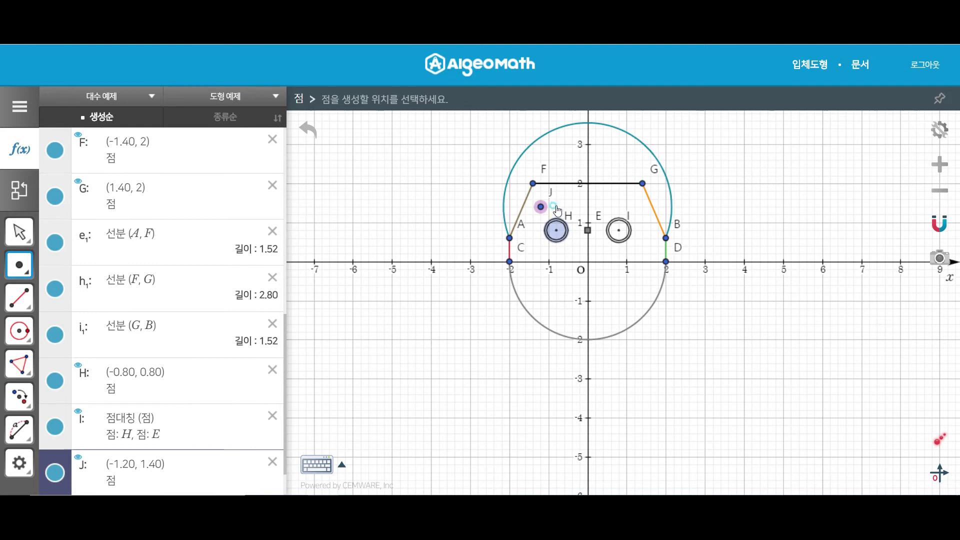
{"action": "left_click", "coordinate": [556, 206]}
{"action": "key", "text": "Escape"}
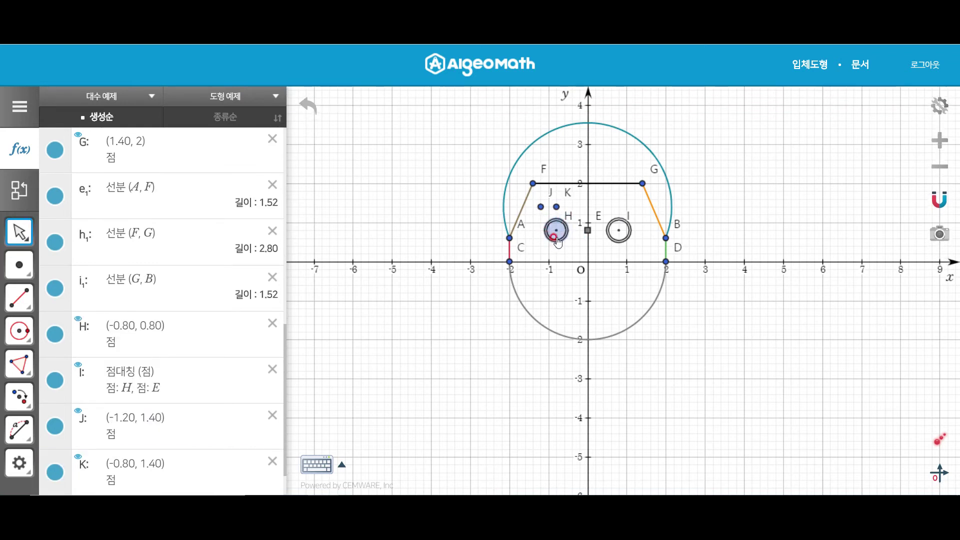
Move point K horizontally to about (-0.40, 1.40)
{"action": "left_click", "coordinate": [557, 207]}
{"action": "left_click_drag", "start_coordinate": [564, 213], "coordinate": [579, 212]}
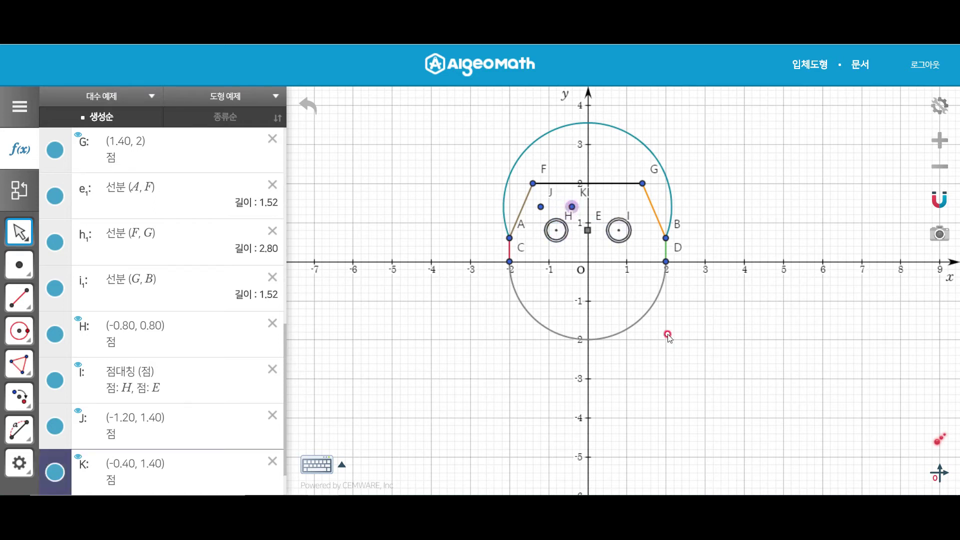
{"action": "left_click", "coordinate": [635, 306]}
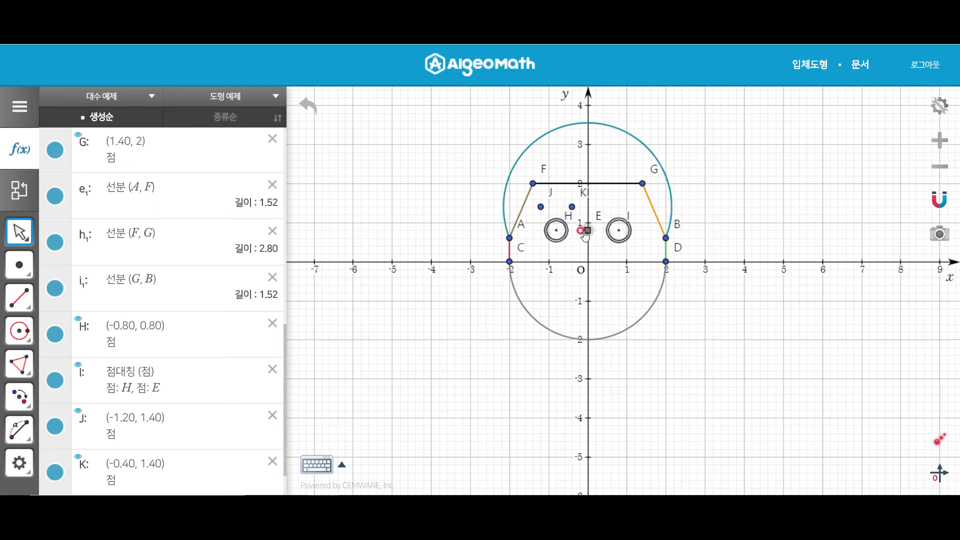
{"action": "left_click_drag", "start_coordinate": [585, 232], "coordinate": [587, 231]}
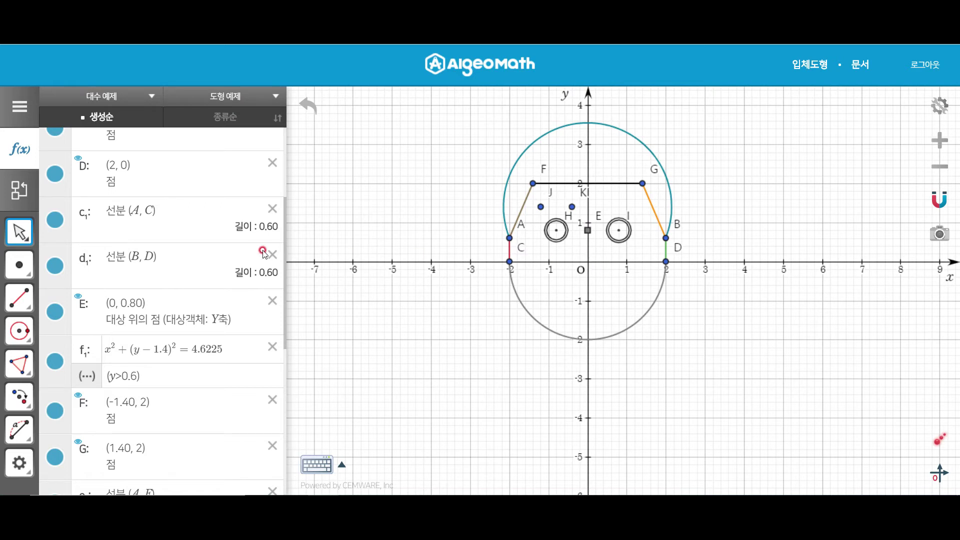
Place a point on the y-axis at about (0, 1.38), between the two halves of the face
{"action": "left_click", "coordinate": [23, 295]}
{"action": "left_click", "coordinate": [19, 265]}
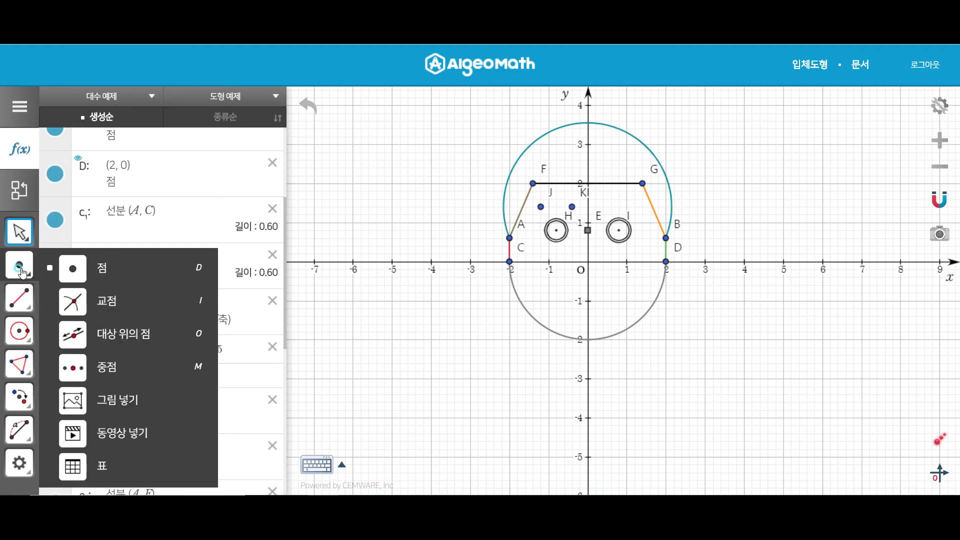
{"action": "left_click", "coordinate": [75, 265]}
{"action": "left_click", "coordinate": [586, 208]}
{"action": "key", "text": "Escape"}
Reflect points K and J through point L using point symmetry
{"action": "left_click", "coordinate": [41, 382]}
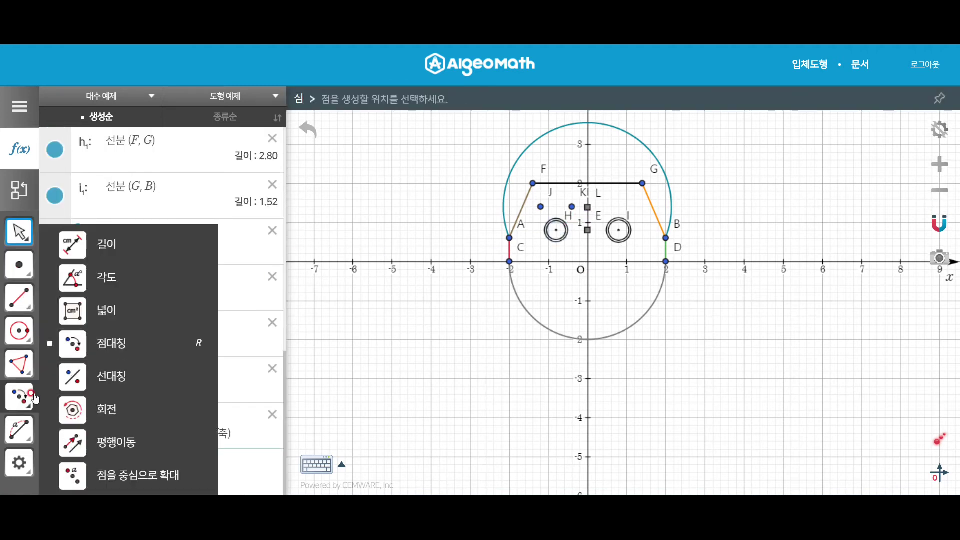
{"action": "left_click", "coordinate": [153, 330]}
{"action": "left_click", "coordinate": [570, 206]}
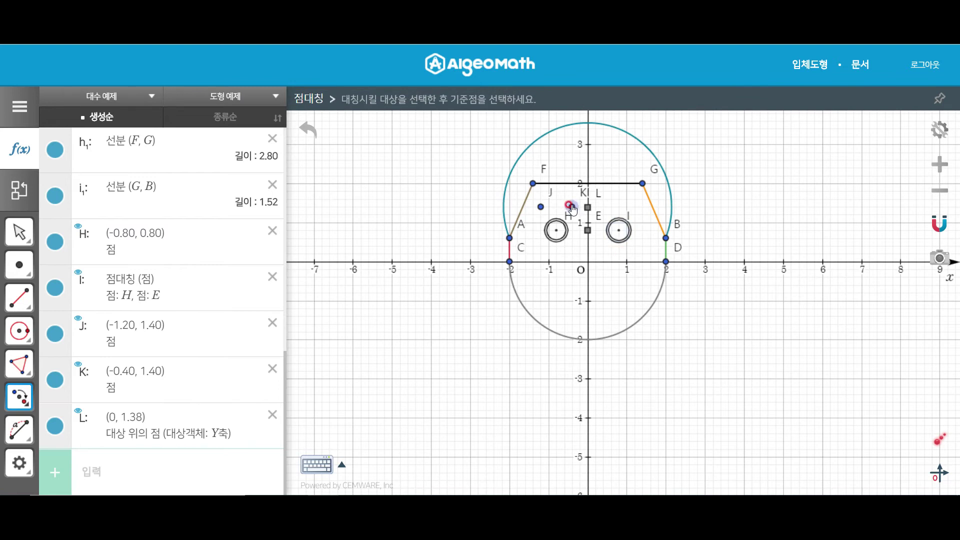
{"action": "left_click", "coordinate": [587, 207]}
{"action": "left_click", "coordinate": [541, 206]}
{"action": "left_click", "coordinate": [590, 208]}
{"action": "key", "text": "Escape"}
Draw the eyebrow segments from J to K and from M to N
{"action": "key", "text": "s"}
{"action": "left_click", "coordinate": [541, 207]}
{"action": "left_click", "coordinate": [572, 207]}
{"action": "left_click", "coordinate": [603, 208]}
{"action": "left_click", "coordinate": [635, 207]}
{"action": "key", "text": "Escape"}
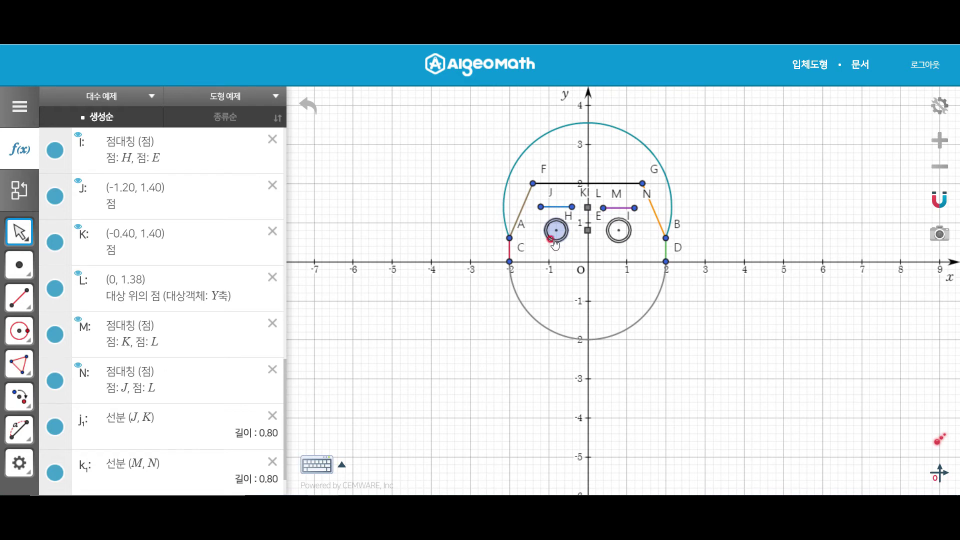
Place a point on the x-axis at about (-1.47, 0), inside the face outline
{"action": "left_click", "coordinate": [18, 268]}
{"action": "left_click", "coordinate": [18, 268]}
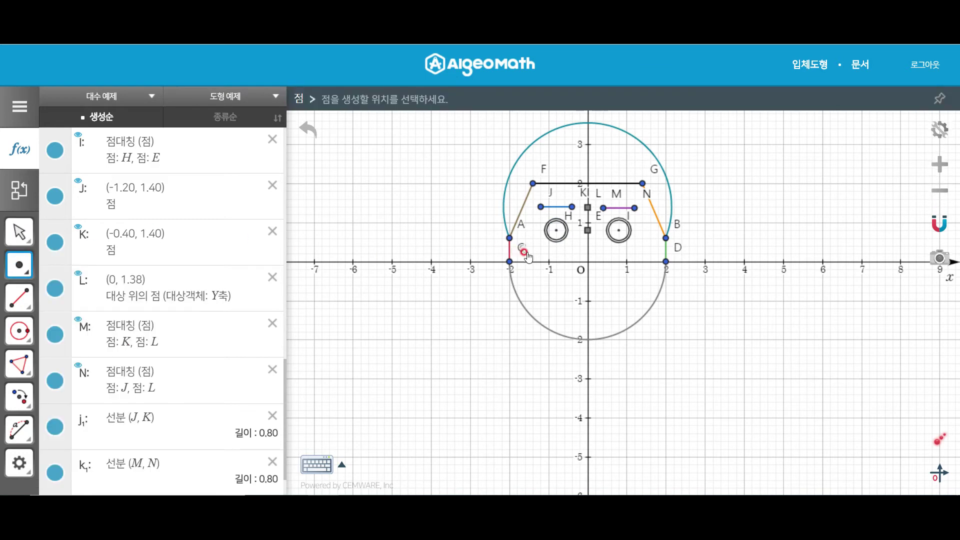
{"action": "left_click", "coordinate": [530, 262]}
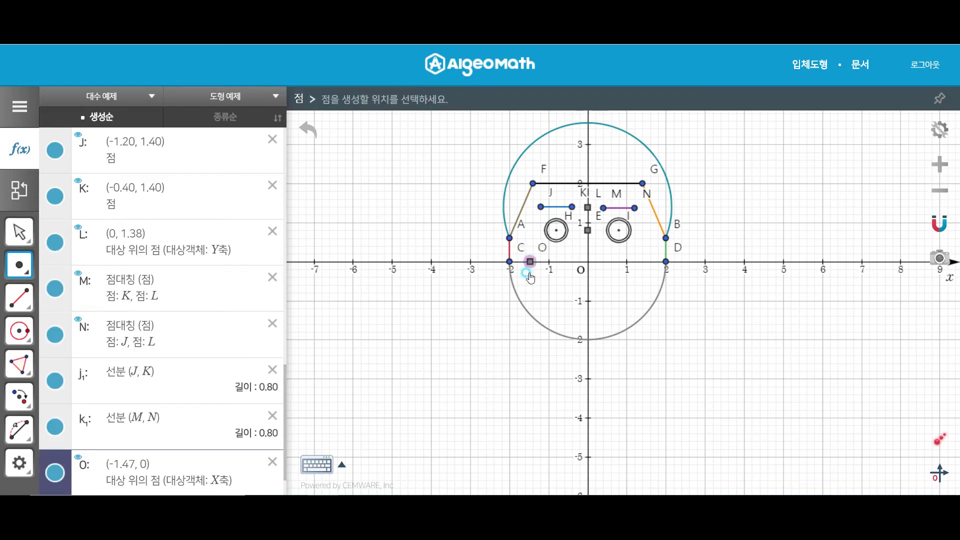
{"action": "key", "text": "Escape"}
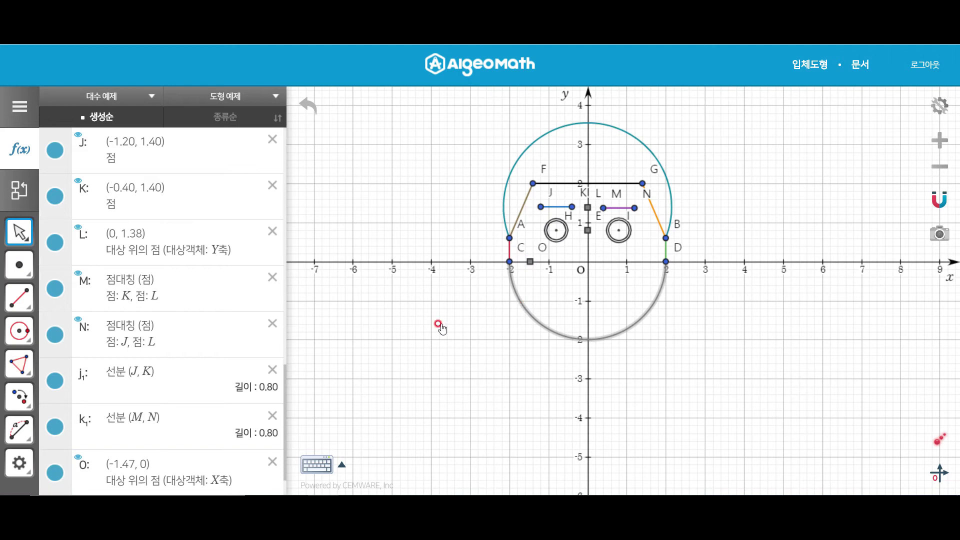
Add the mirrored point by entering the coordinates (1.47, 0)
{"action": "scroll", "coordinate": [167, 330], "scroll_direction": "down", "scroll_amount": 2}
{"action": "left_click", "coordinate": [148, 464]}
{"action": "type", "text": "(1.47,0"}
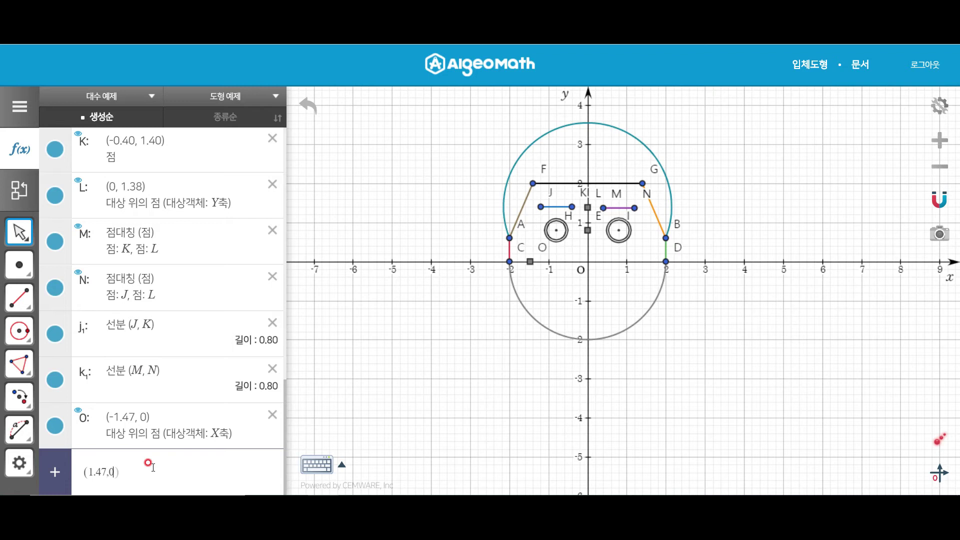
{"action": "key", "text": "Return"}
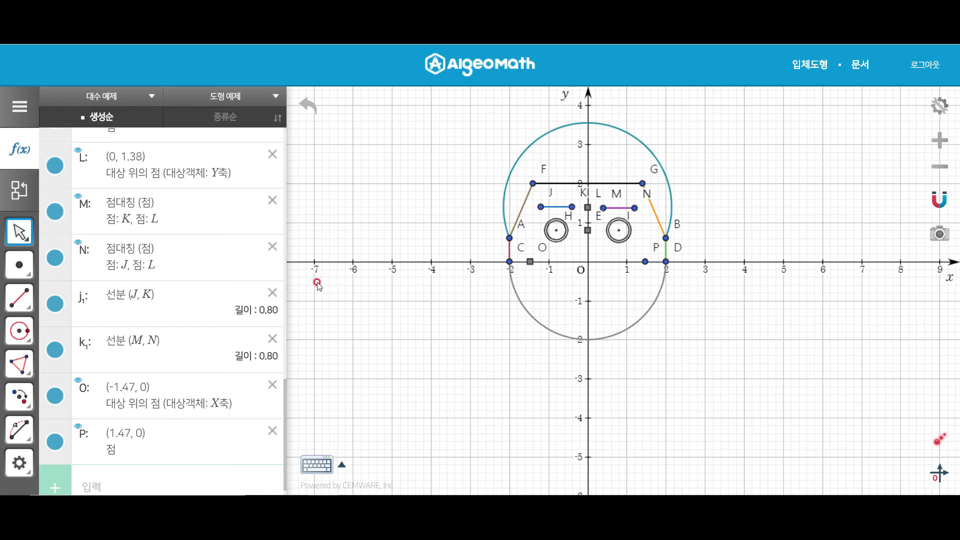
Draw segments from A to O and from B to P
{"action": "key", "text": "s"}
{"action": "left_click", "coordinate": [509, 238]}
{"action": "left_click", "coordinate": [530, 261]}
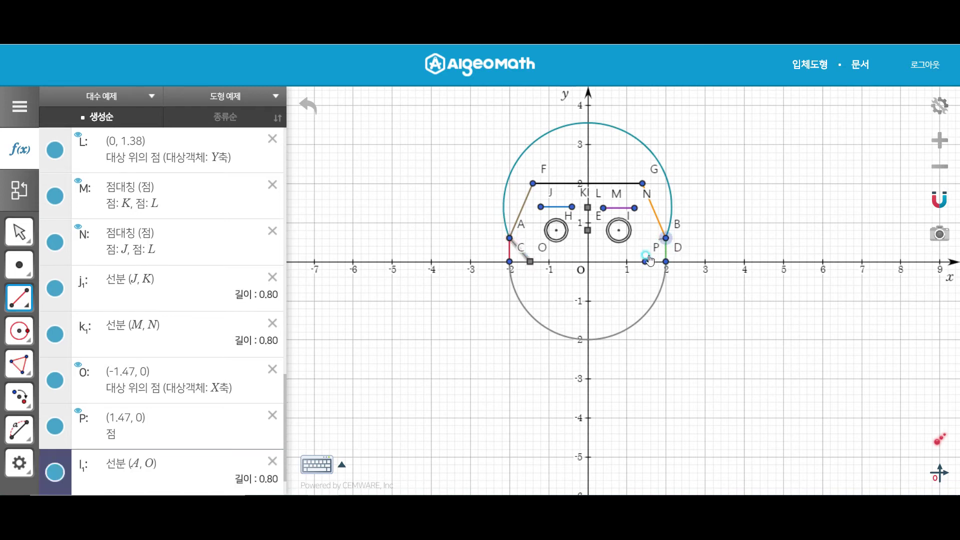
{"action": "left_click", "coordinate": [659, 242]}
{"action": "left_click", "coordinate": [645, 261]}
{"action": "key", "text": "Escape"}
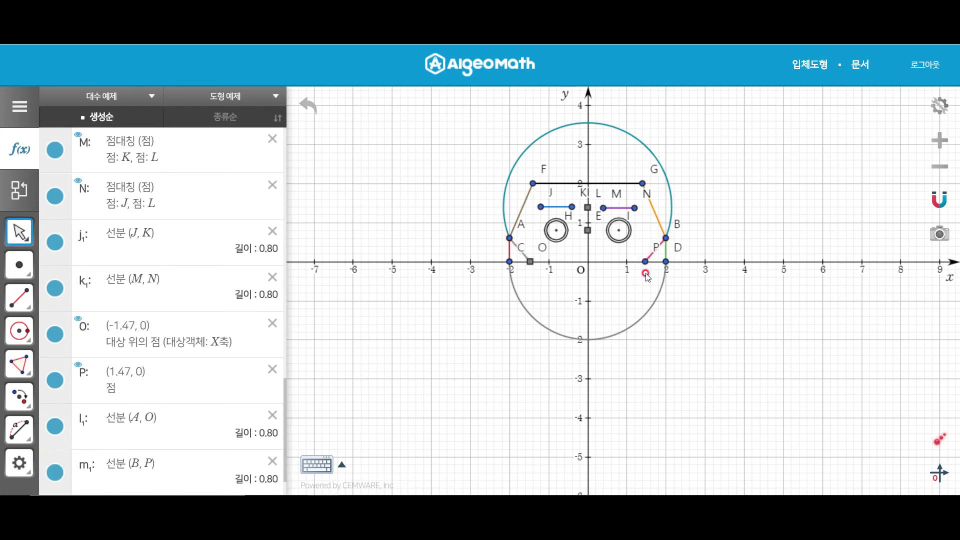
Draw a segment along the x-axis from point O to point P
{"action": "key", "text": "s"}
{"action": "left_click", "coordinate": [530, 260]}
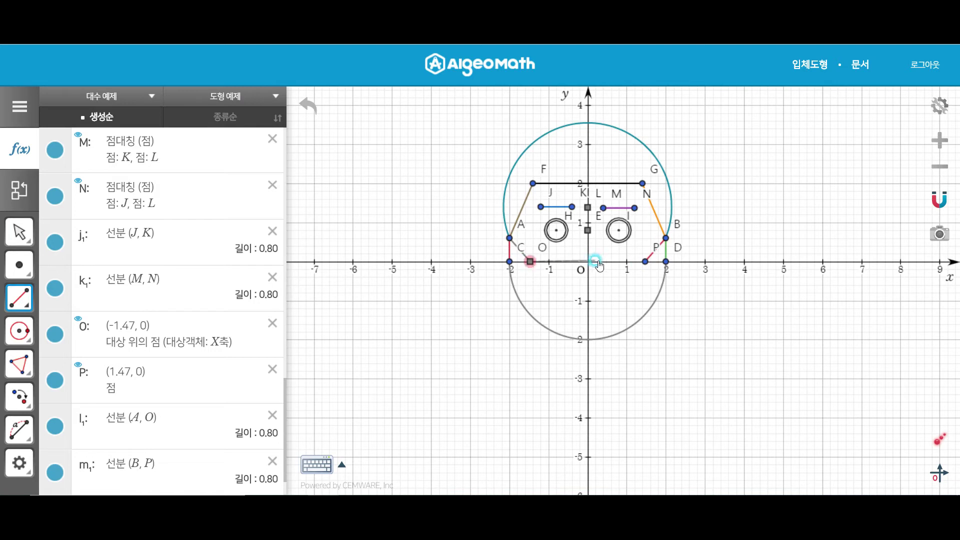
{"action": "left_click", "coordinate": [644, 261]}
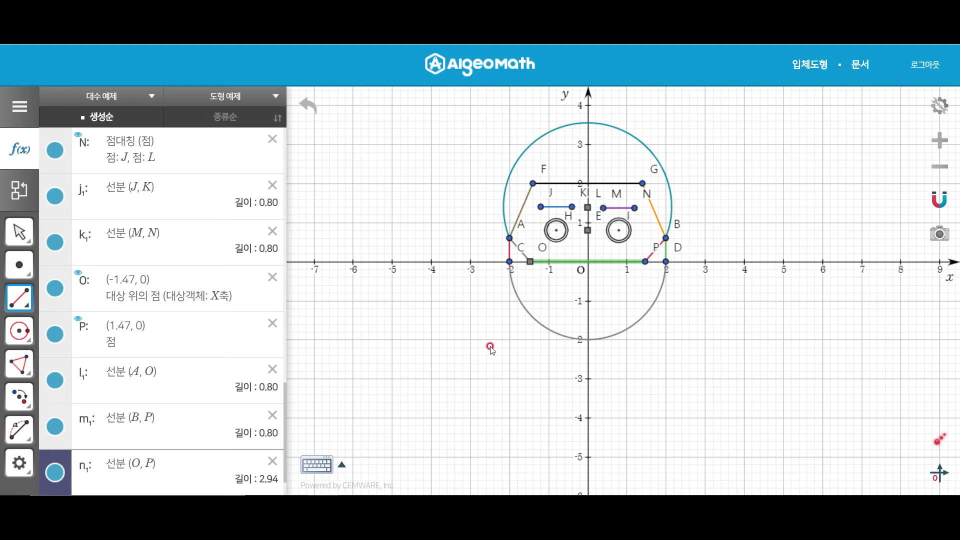
{"action": "scroll", "coordinate": [113, 360], "scroll_direction": "down", "scroll_amount": 1}
{"action": "left_click", "coordinate": [109, 478]}
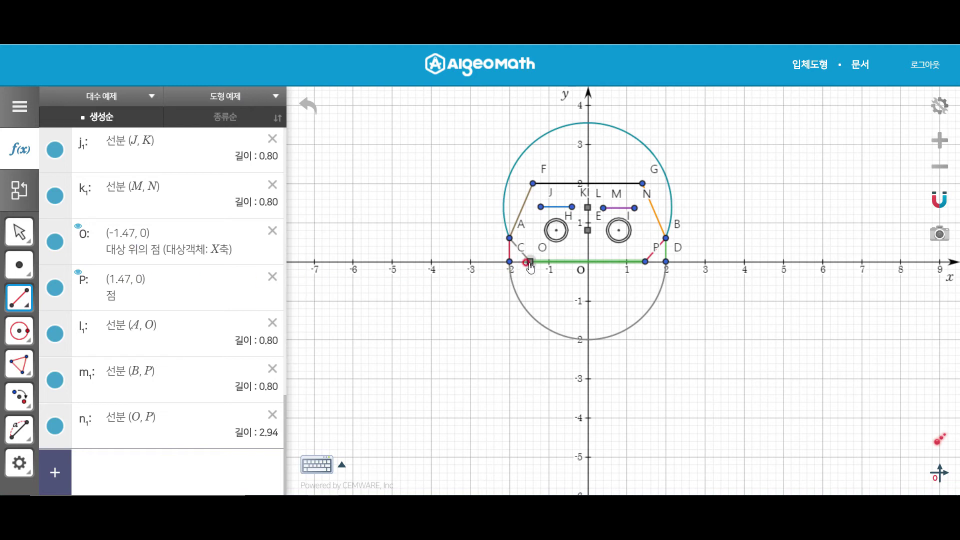
{"action": "key", "text": "Escape"}
Move point O to (-1.40, 0) and point P to (1.40, 0)
{"action": "left_click_drag", "start_coordinate": [531, 262], "coordinate": [539, 268]}
{"action": "left_click_drag", "start_coordinate": [647, 267], "coordinate": [644, 266]}
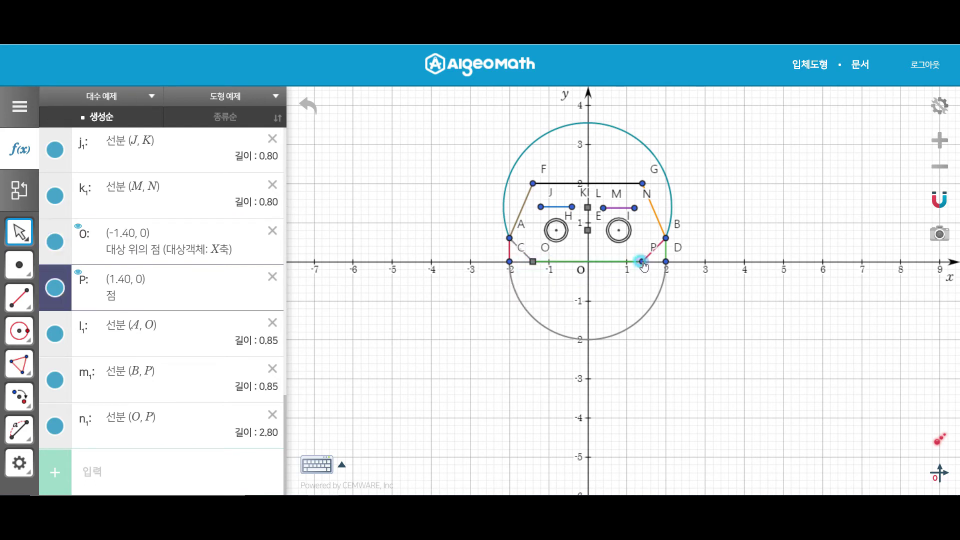
{"action": "key", "text": "Escape"}
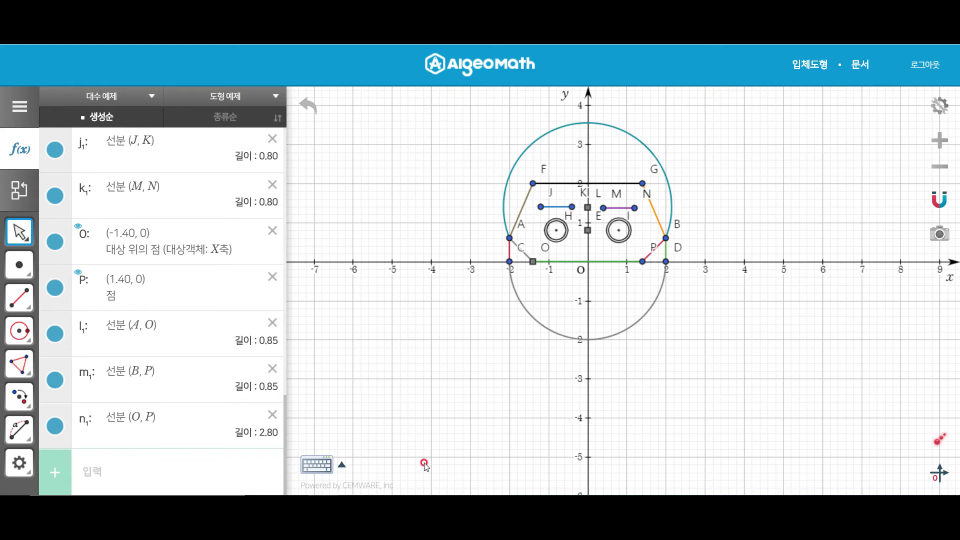
Add the parabola y=(x+1.4)(x−1.4) through points O and P
{"action": "left_click", "coordinate": [98, 471]}
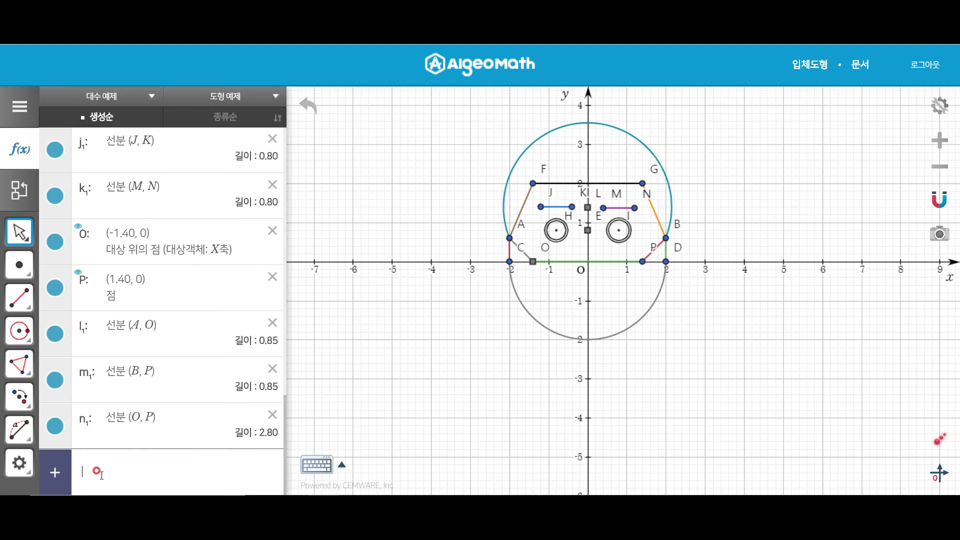
{"action": "type", "text": "y=(x − 1.4"}
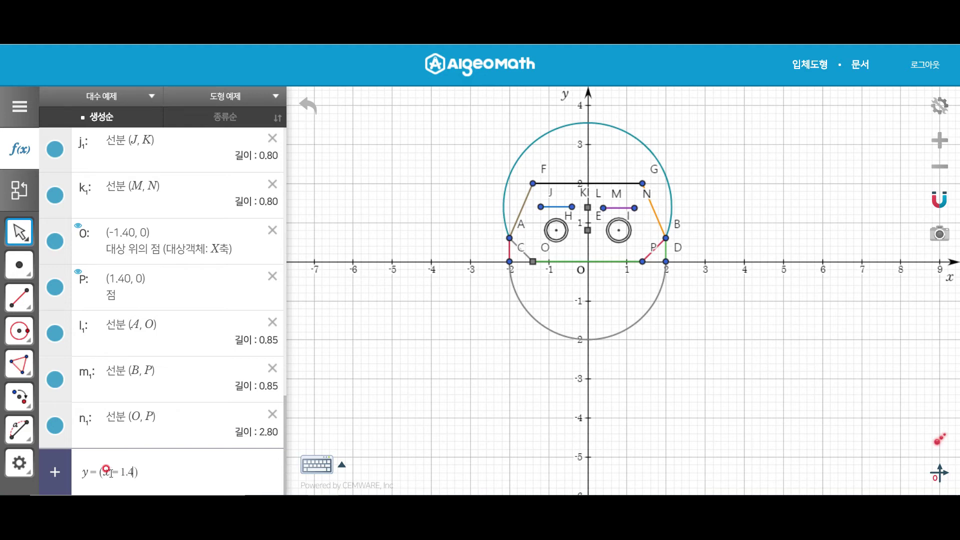
{"action": "key", "text": "BackSpace"}
{"action": "type", "text": "+"}
{"action": "key", "text": "Return"}
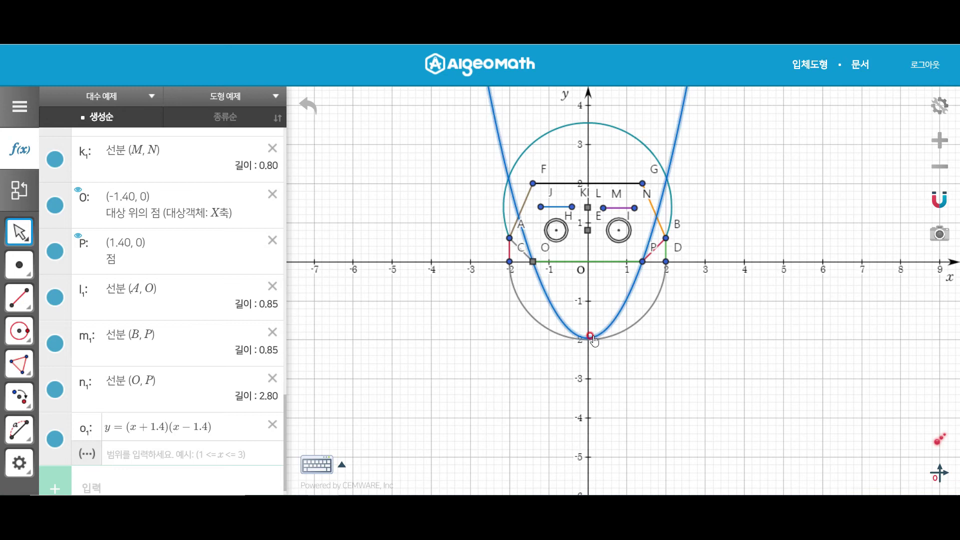
Try a coefficient of 2 in the parabola's equation, y=2(x+1.4)(x−1.4), and remove it again
{"action": "left_click", "coordinate": [126, 430]}
{"action": "left_click", "coordinate": [135, 441]}
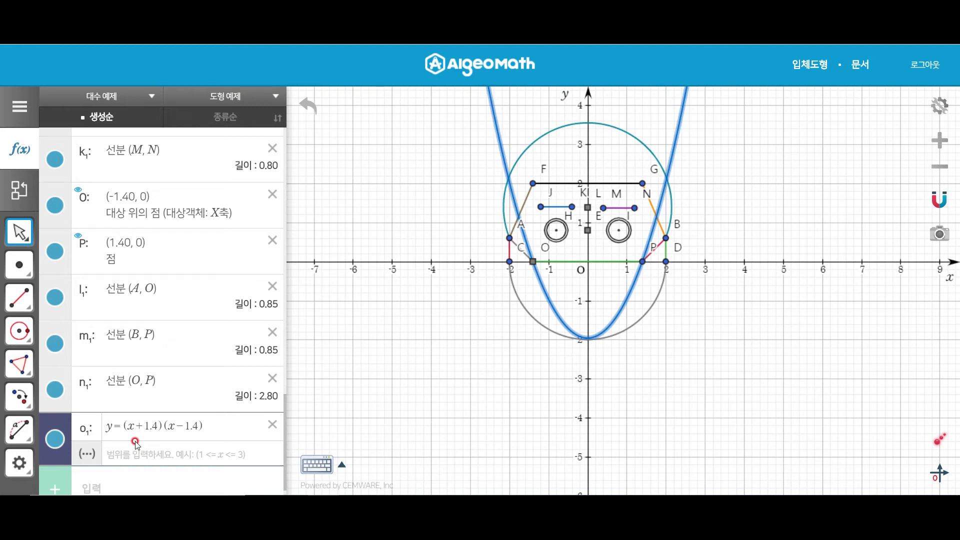
{"action": "type", "text": "2"}
{"action": "key", "text": "Return"}
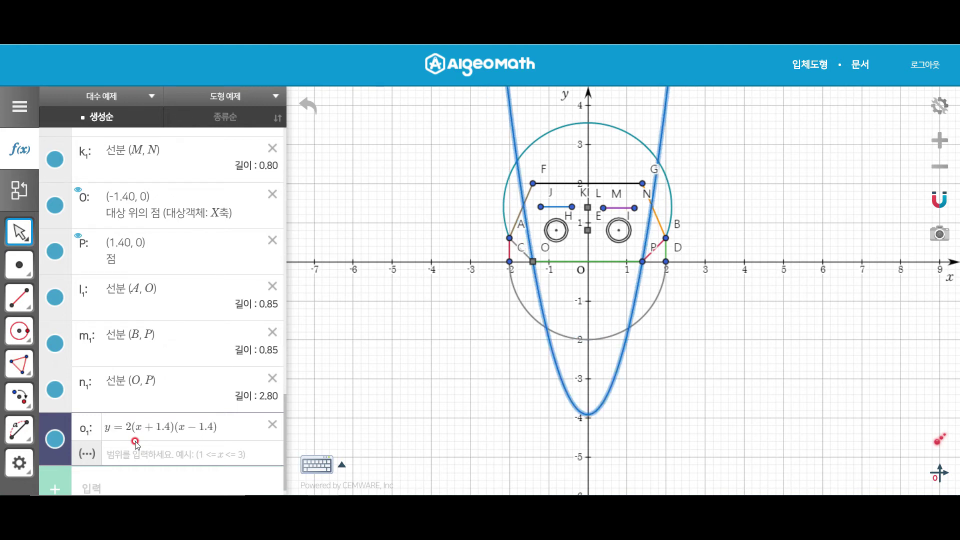
{"action": "left_click", "coordinate": [125, 423]}
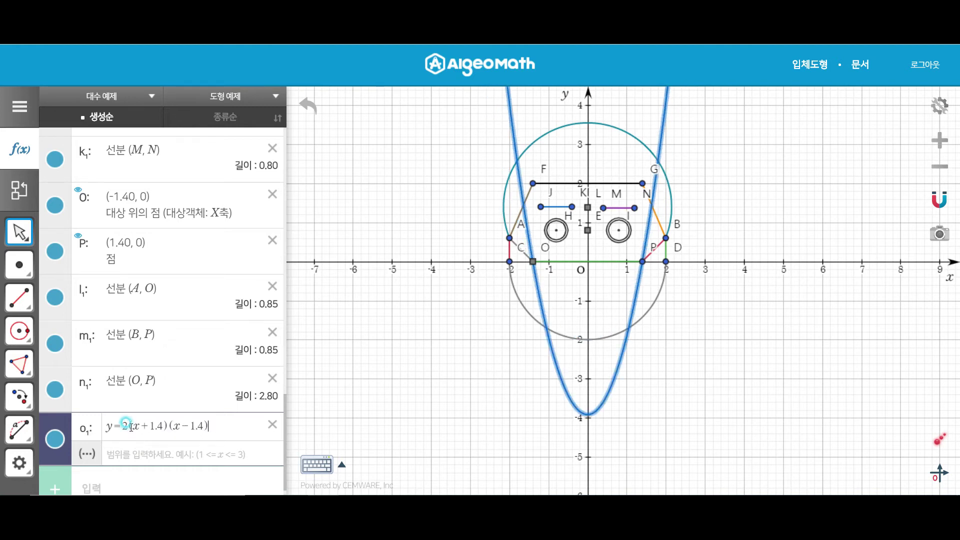
{"action": "key", "text": "BackSpace"}
{"action": "key", "text": "Return"}
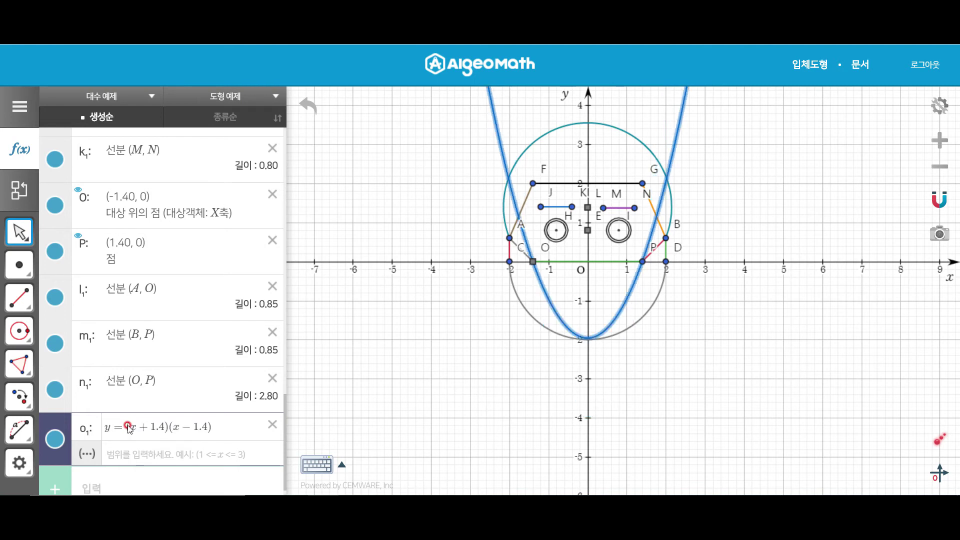
Change the parabola's equation to y=0.8(x+1.4)(x−1.4), trying 0.9 as the coefficient first
{"action": "left_click", "coordinate": [128, 426]}
{"action": "left_click", "coordinate": [157, 433]}
{"action": "type", "text": "0.9"}
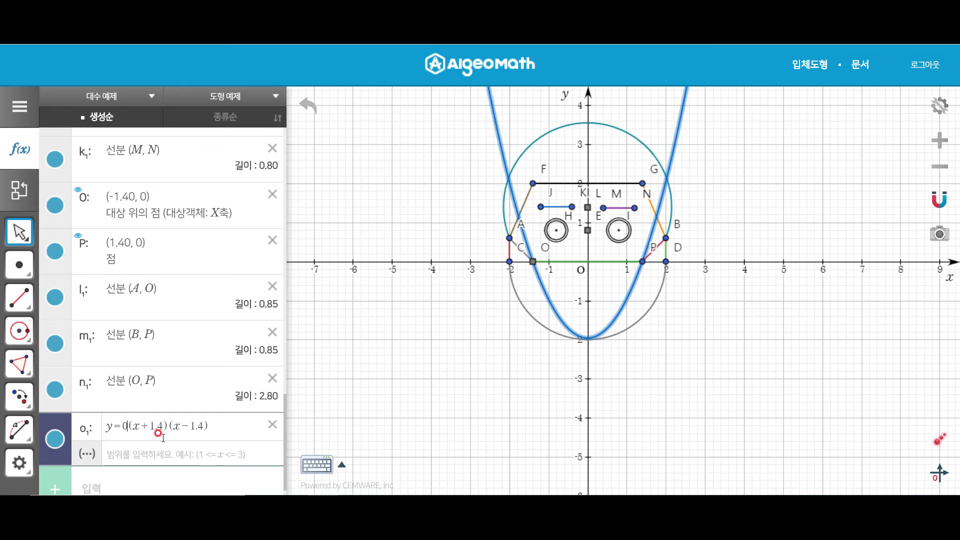
{"action": "key", "text": "Return"}
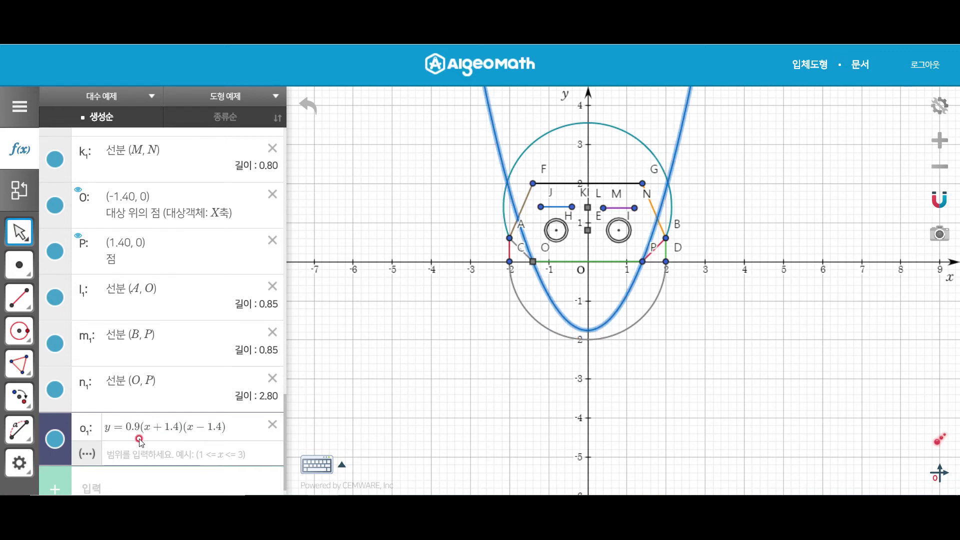
{"action": "left_click", "coordinate": [132, 424]}
{"action": "key", "text": "BackSpace"}
{"action": "type", "text": "8"}
{"action": "key", "text": "Return"}
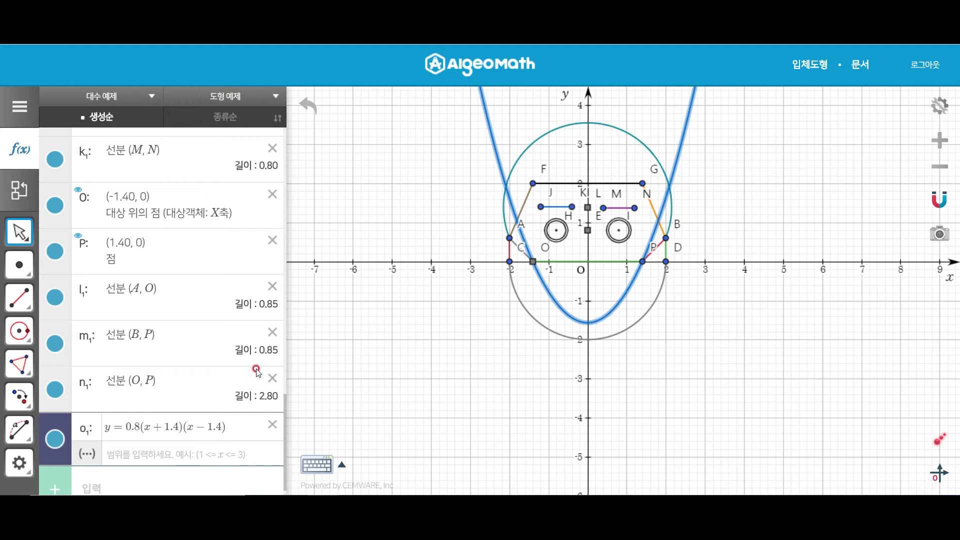
{"action": "left_click", "coordinate": [273, 361]}
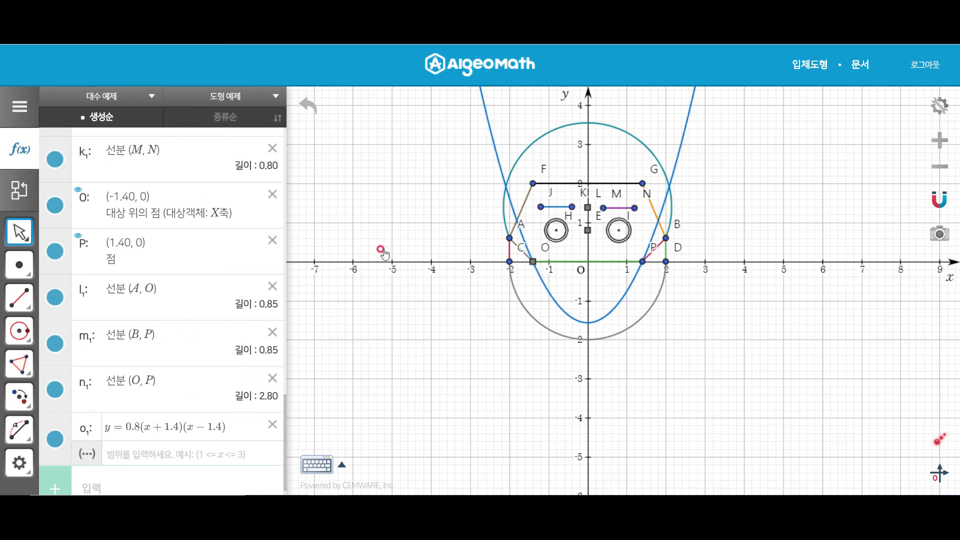
Limit the parabola's range to (y<0) so only its part below the x-axis is drawn
{"action": "left_click", "coordinate": [239, 451]}
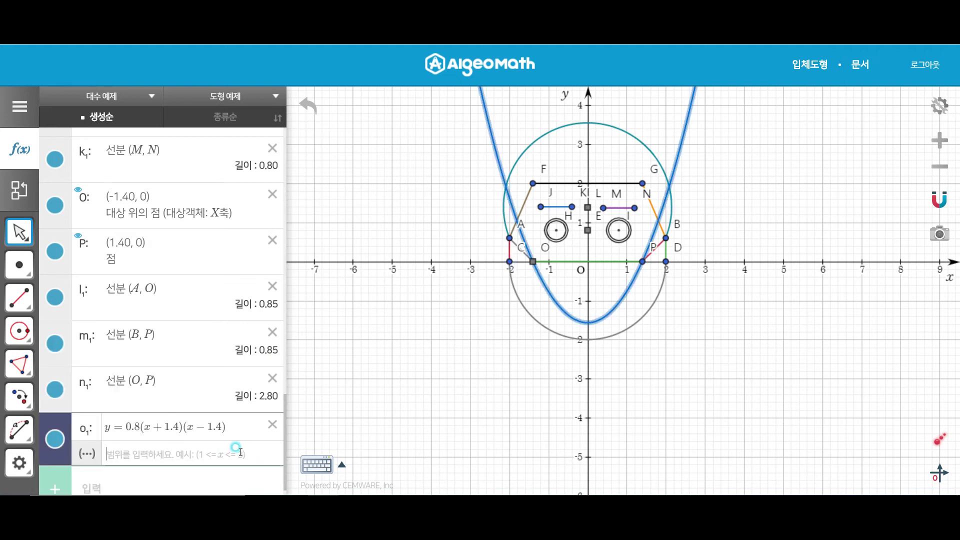
{"action": "type", "text": "(y<0"}
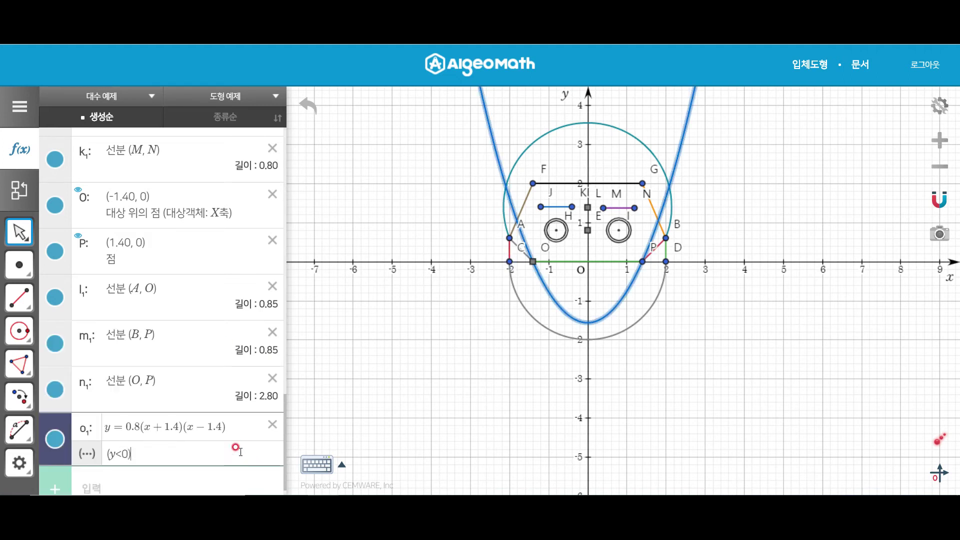
{"action": "key", "text": "Return"}
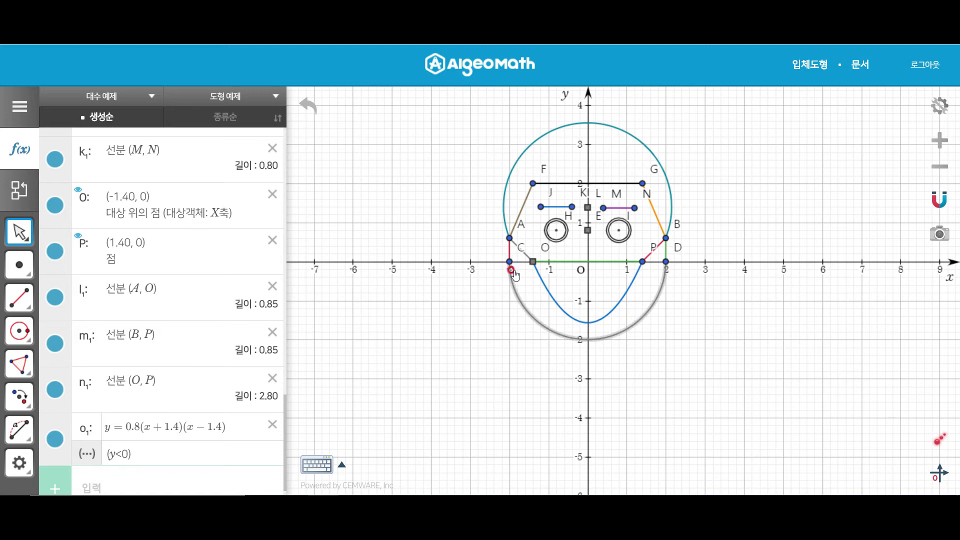
Add curved segment annotation lines from B to D and from A to C, bulging outward as ears
{"action": "mouse_move", "coordinate": [9, 369]}
{"action": "mouse_move", "coordinate": [25, 431]}
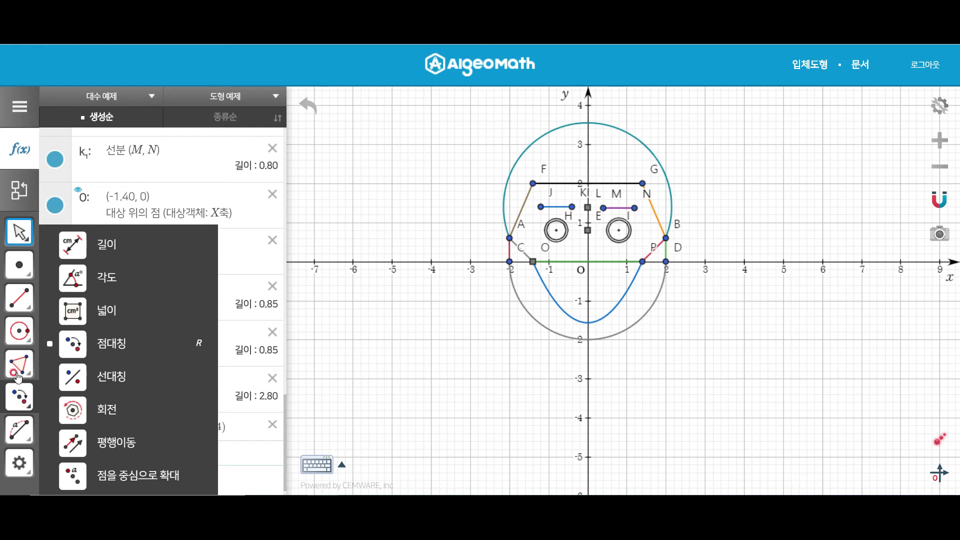
{"action": "mouse_move", "coordinate": [18, 312]}
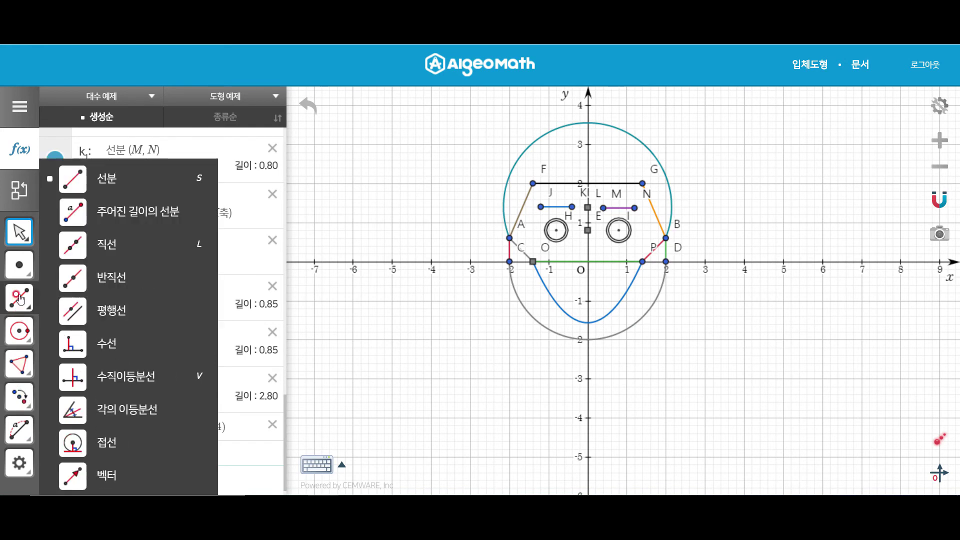
{"action": "mouse_move", "coordinate": [25, 404]}
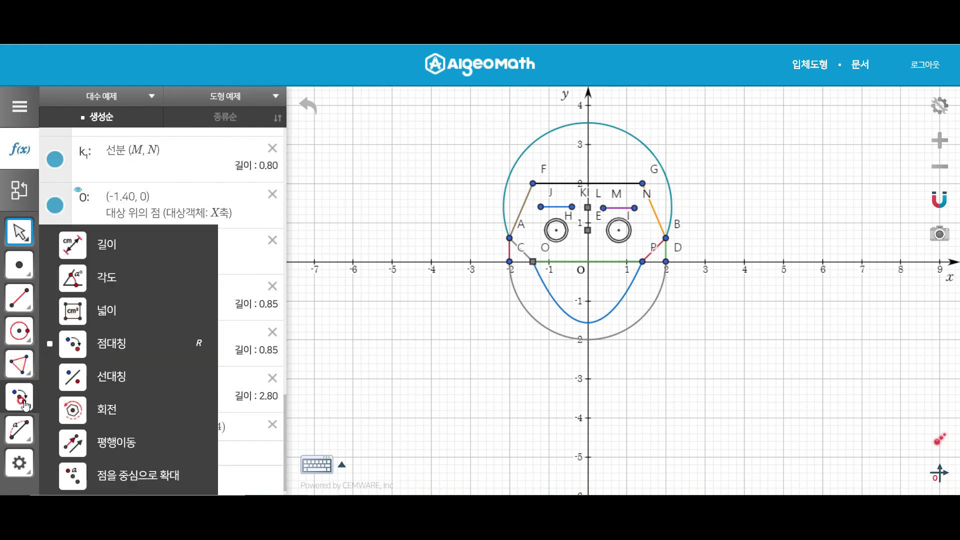
{"action": "left_click", "coordinate": [141, 336]}
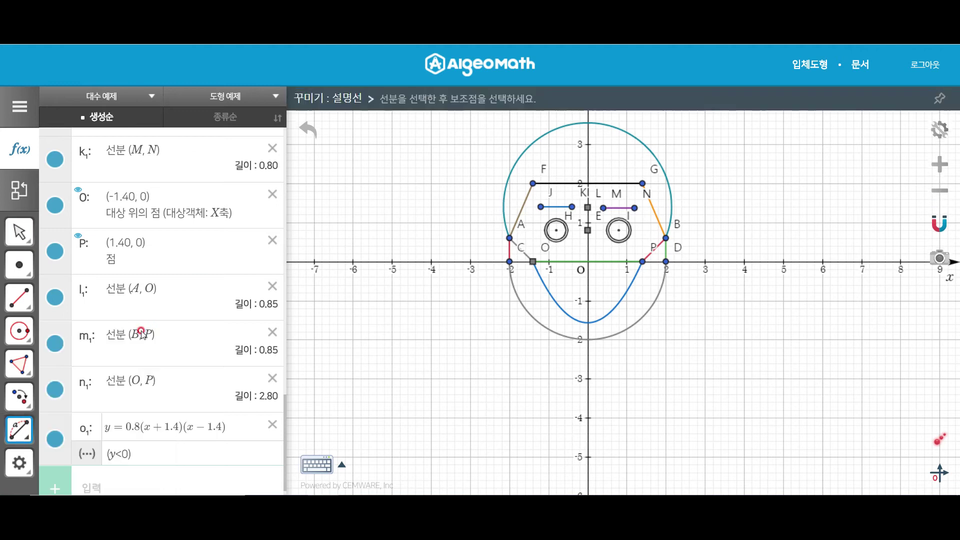
{"action": "left_click", "coordinate": [669, 244]}
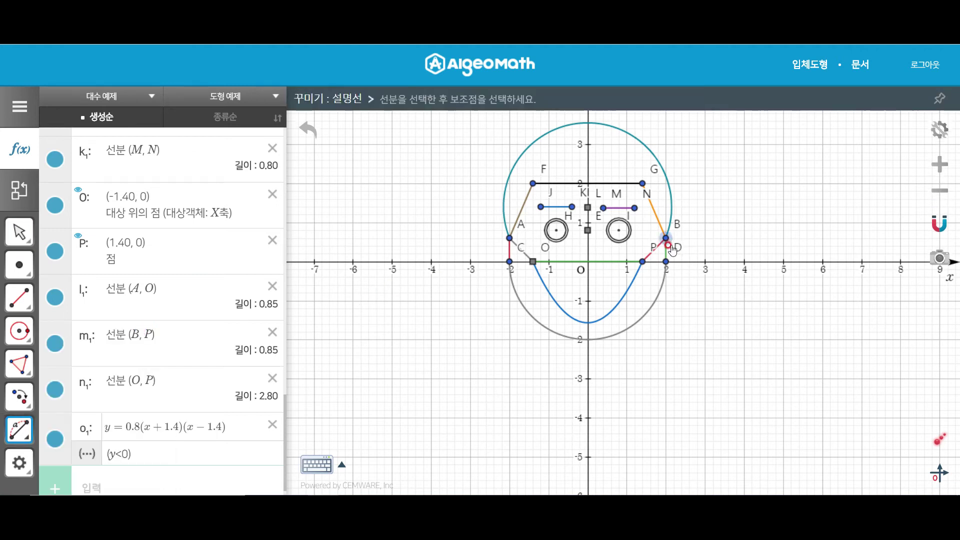
{"action": "left_click", "coordinate": [682, 246]}
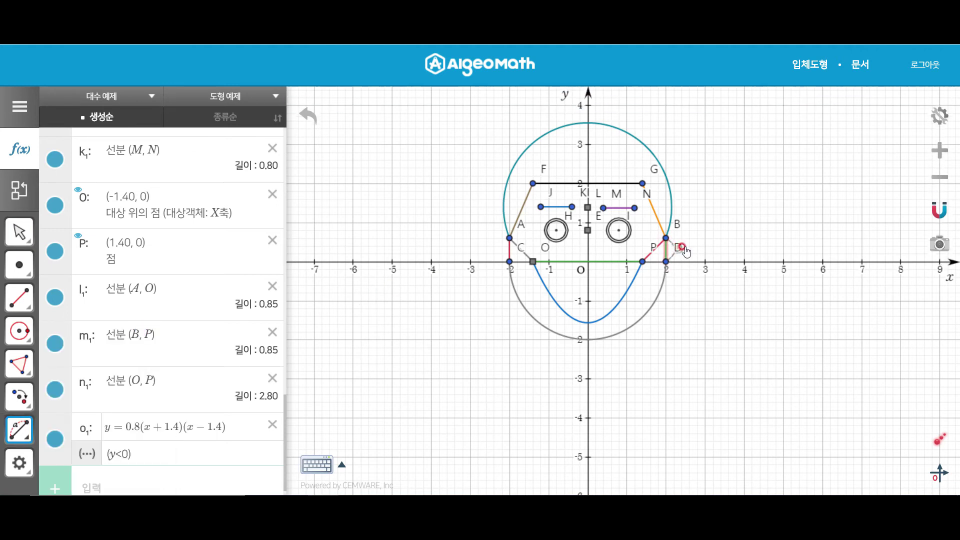
{"action": "left_click", "coordinate": [500, 254]}
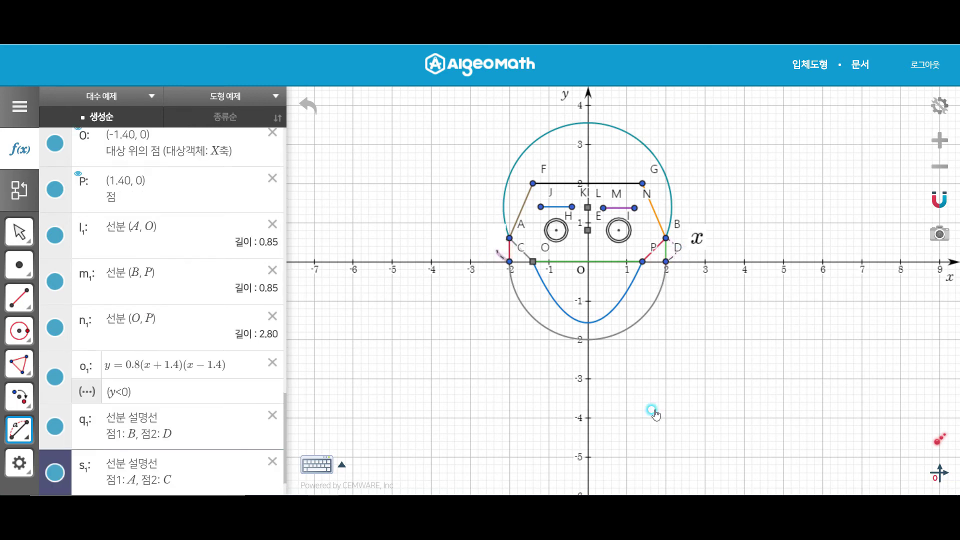
{"action": "key", "text": "Escape"}
Try to delete the x label of the B–D annotation line and undo the deletion
{"action": "left_click", "coordinate": [696, 238]}
{"action": "left_click", "coordinate": [696, 238]}
{"action": "key", "text": "Escape"}
{"action": "left_click", "coordinate": [697, 239]}
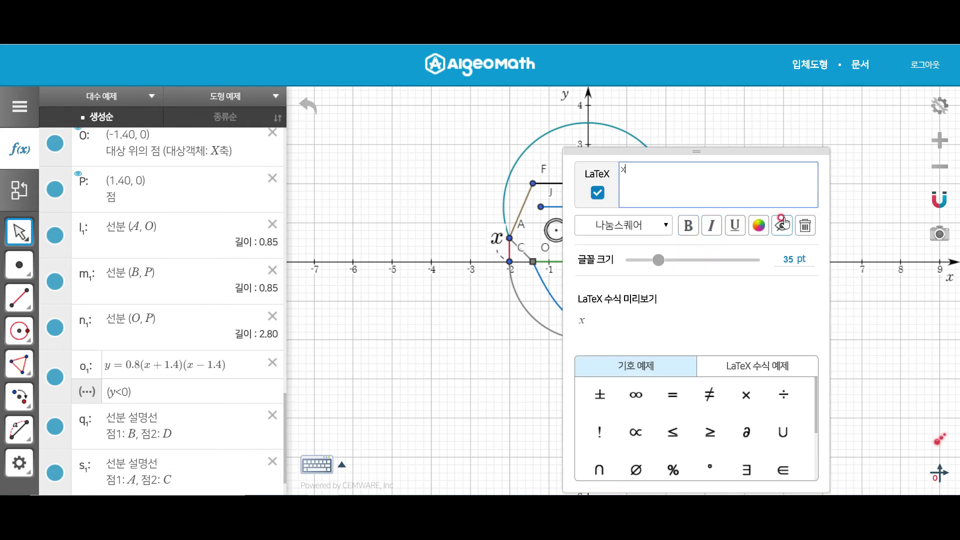
{"action": "left_click", "coordinate": [799, 230]}
{"action": "left_click", "coordinate": [672, 249]}
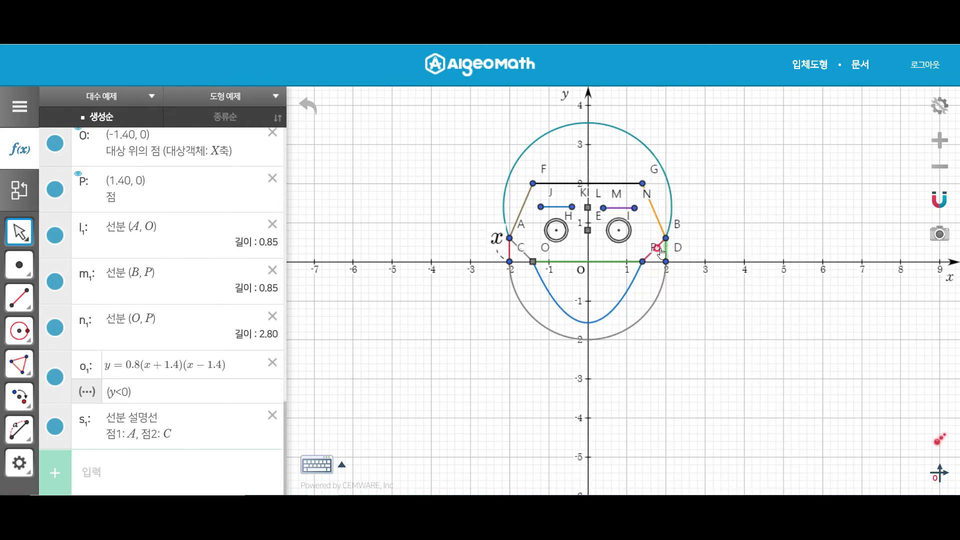
{"action": "left_click", "coordinate": [308, 106]}
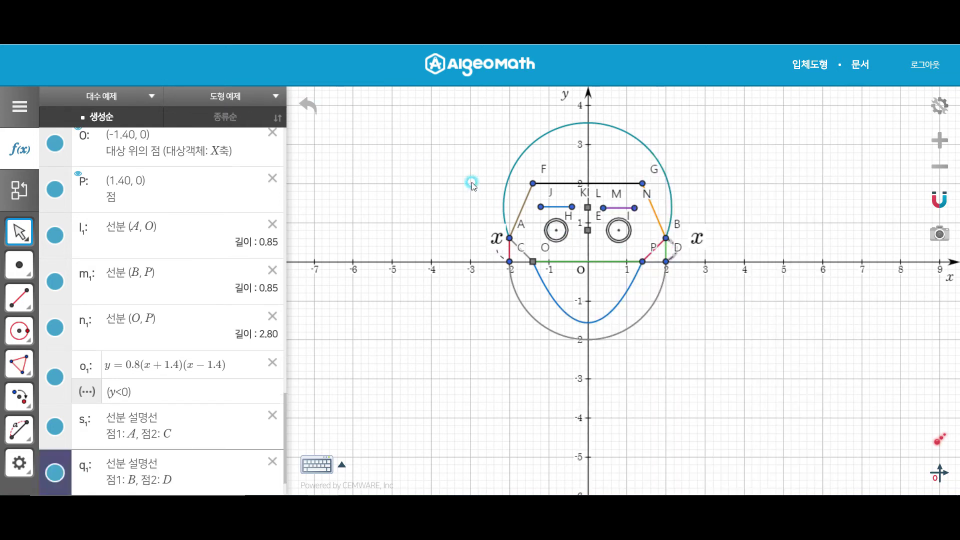
Hide the x label of the B–D annotation line and the name label of point D
{"action": "left_click", "coordinate": [696, 239]}
{"action": "key", "text": "Escape"}
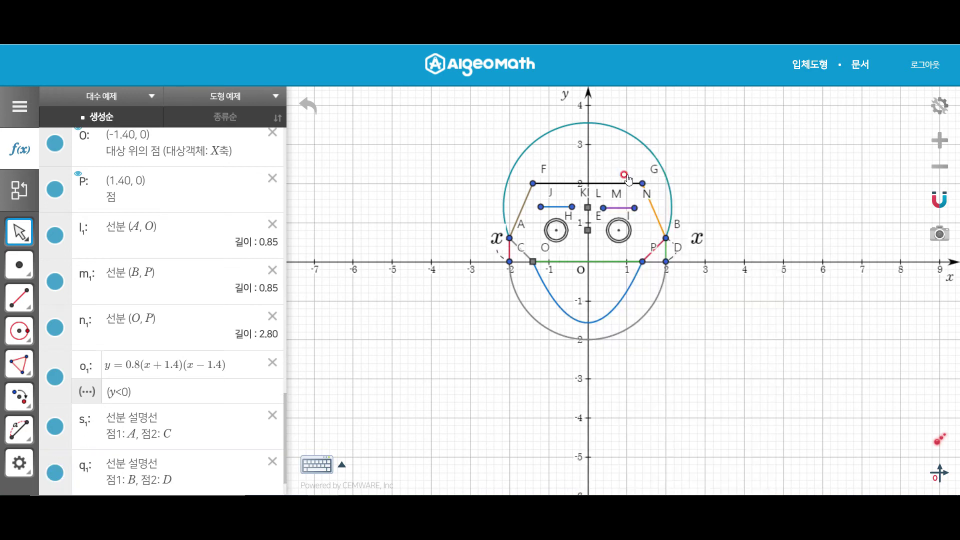
{"action": "left_click", "coordinate": [678, 251]}
{"action": "left_click", "coordinate": [765, 334]}
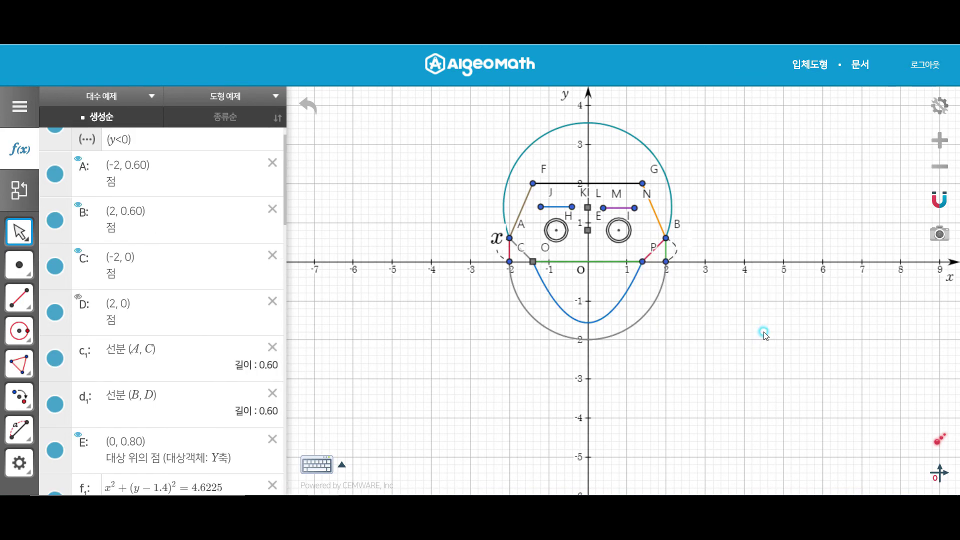
Set the line style of the B–D annotation curve to solid
{"action": "left_click", "coordinate": [673, 248]}
{"action": "left_click", "coordinate": [698, 256]}
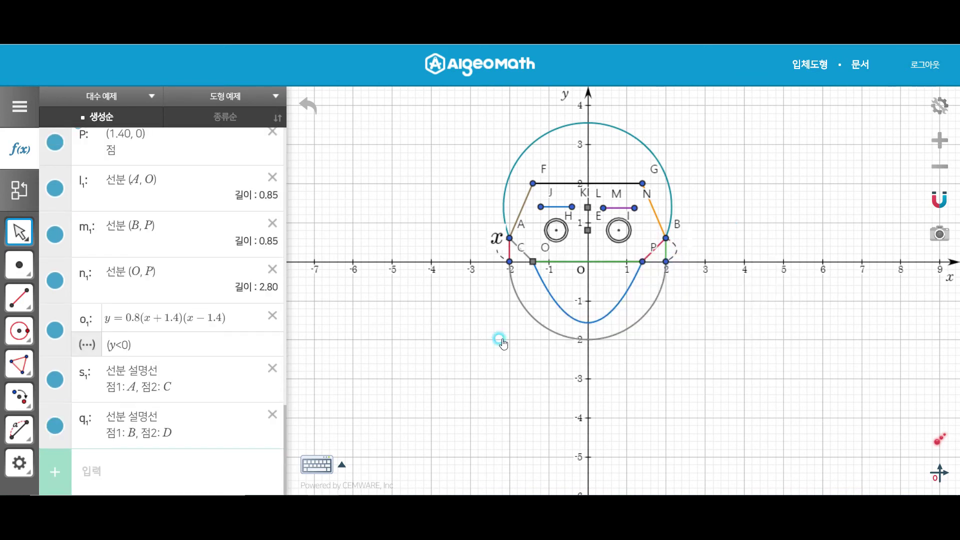
{"action": "left_click", "coordinate": [678, 252]}
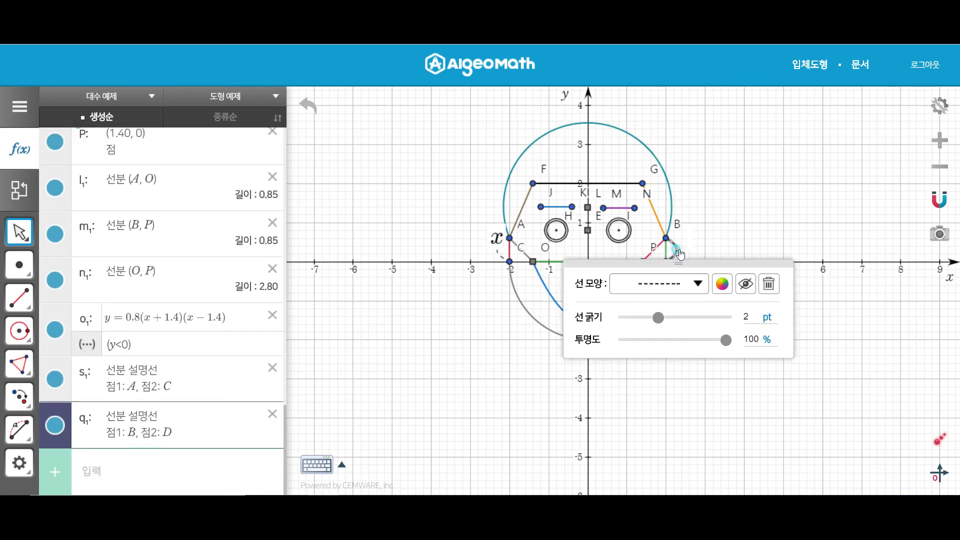
{"action": "left_click", "coordinate": [685, 284]}
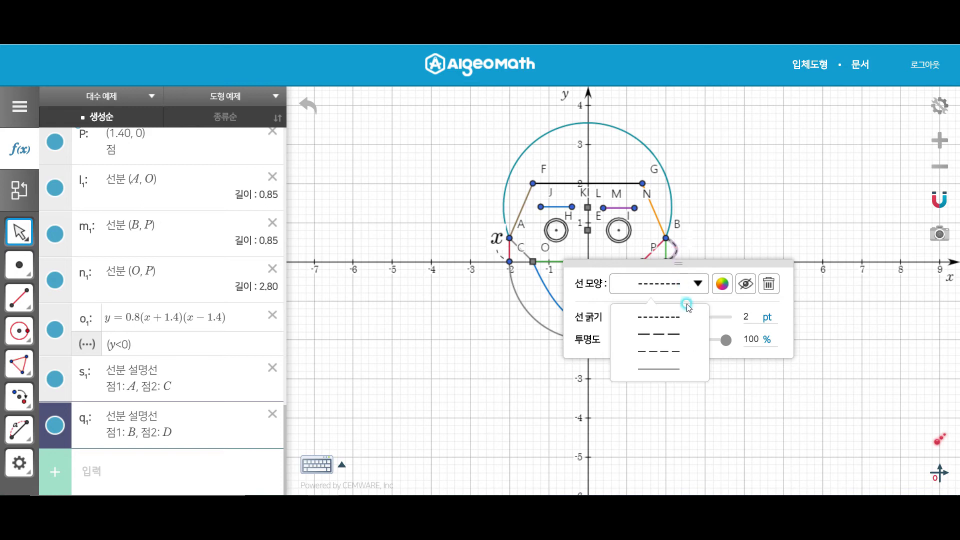
{"action": "left_click", "coordinate": [670, 364]}
{"action": "left_click", "coordinate": [796, 152]}
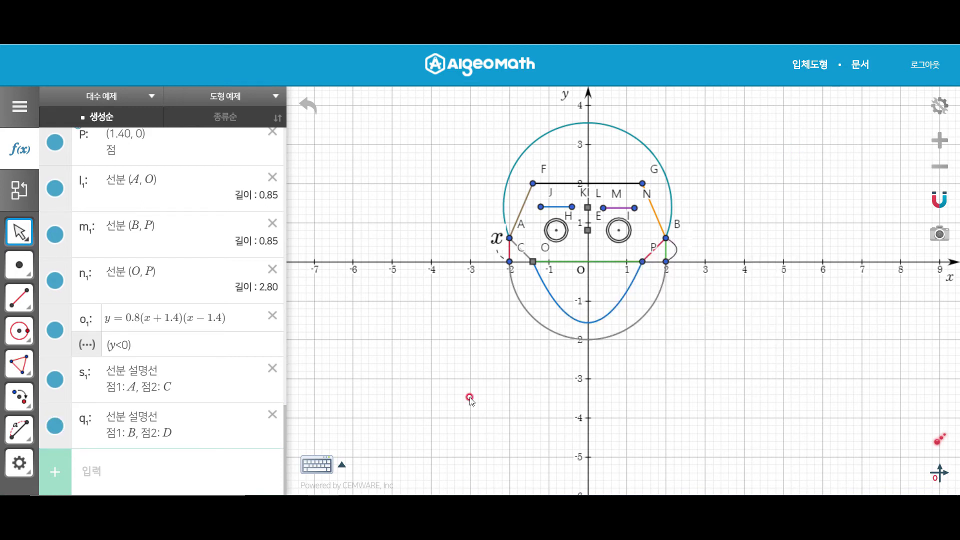
Hide the x label of the A–C annotation line and set its curve to a solid line style
{"action": "left_click", "coordinate": [497, 238]}
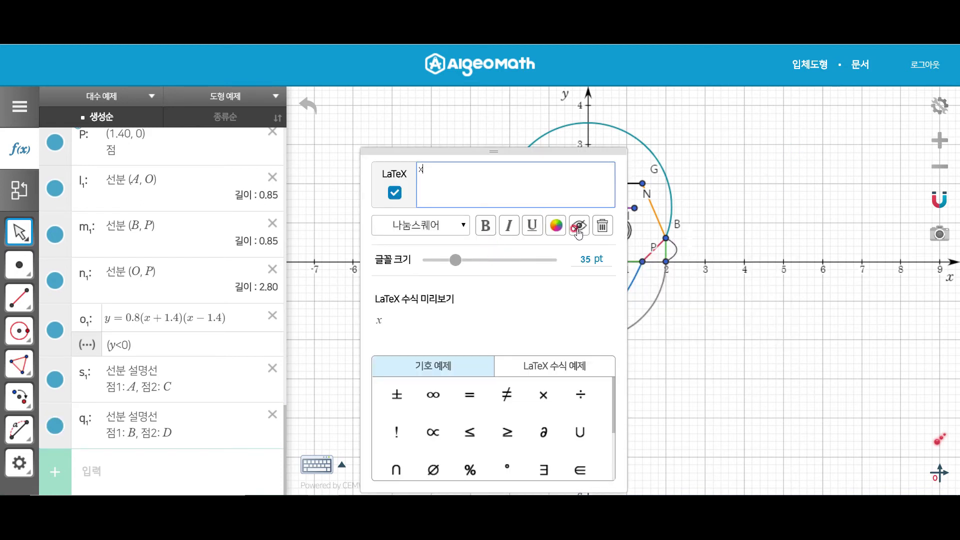
{"action": "left_click", "coordinate": [834, 169]}
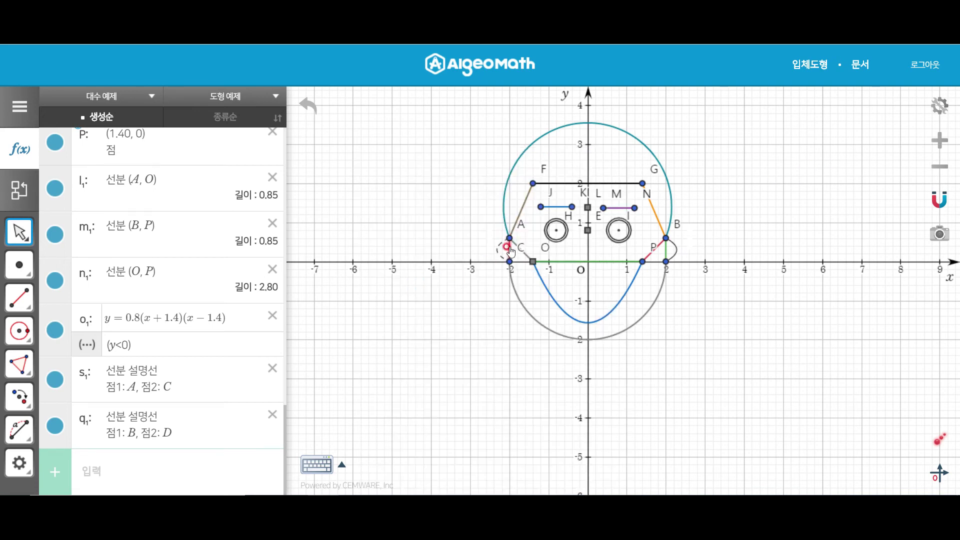
{"action": "left_click", "coordinate": [500, 255]}
{"action": "left_click", "coordinate": [518, 287]}
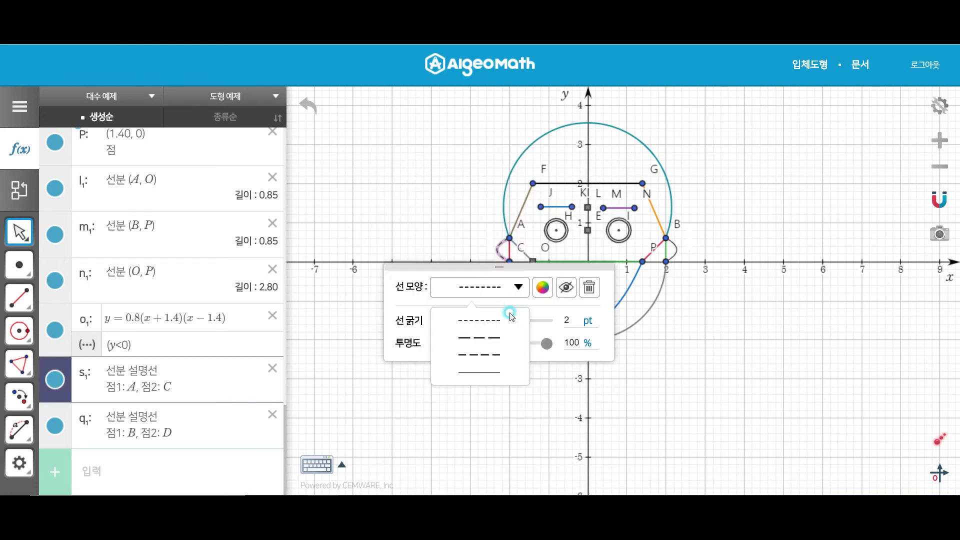
{"action": "left_click", "coordinate": [495, 372]}
{"action": "left_click", "coordinate": [768, 207]}
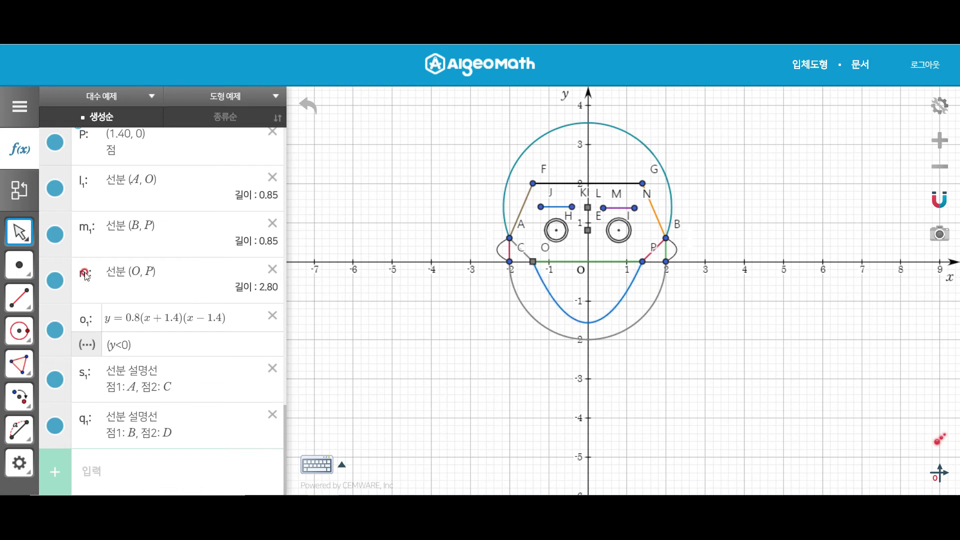
Place two points inside the parabola at (-0.80, -0.40) and (-0.60, -0.80)
{"action": "left_click", "coordinate": [20, 295]}
{"action": "left_click", "coordinate": [19, 265]}
{"action": "left_click", "coordinate": [556, 277]}
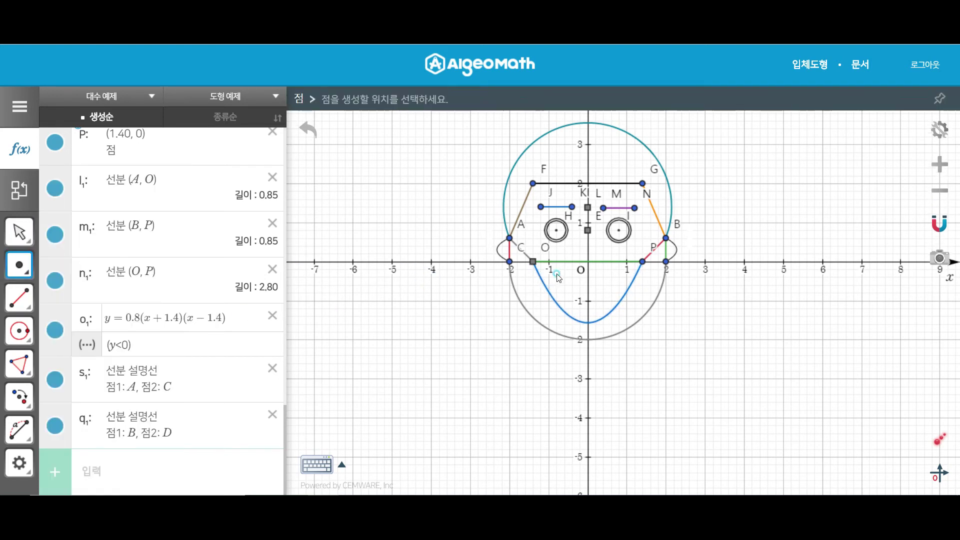
{"action": "left_click", "coordinate": [564, 293]}
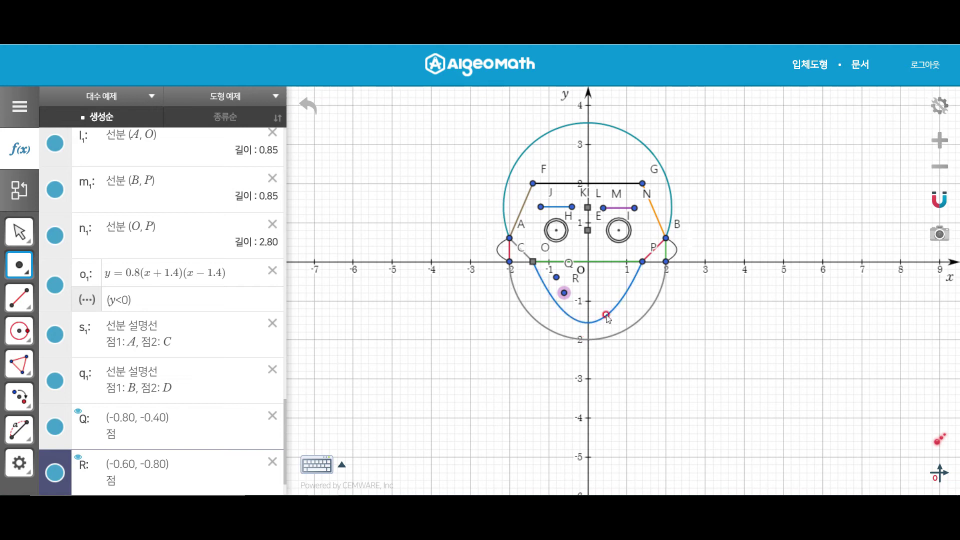
{"action": "key", "text": "Escape"}
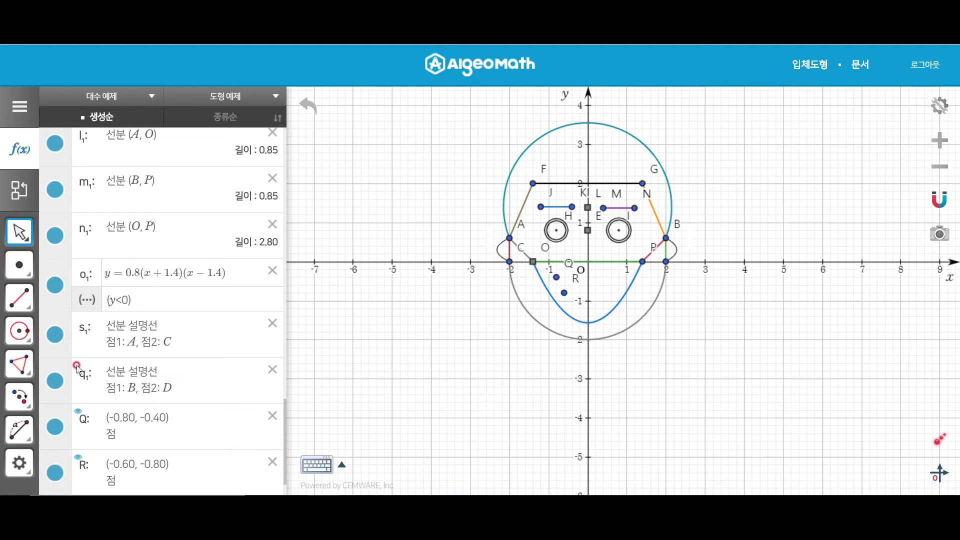
Reflect the two points inside the parabola, Q and R, across the y-axis
{"action": "left_click", "coordinate": [38, 322]}
{"action": "left_click", "coordinate": [33, 309]}
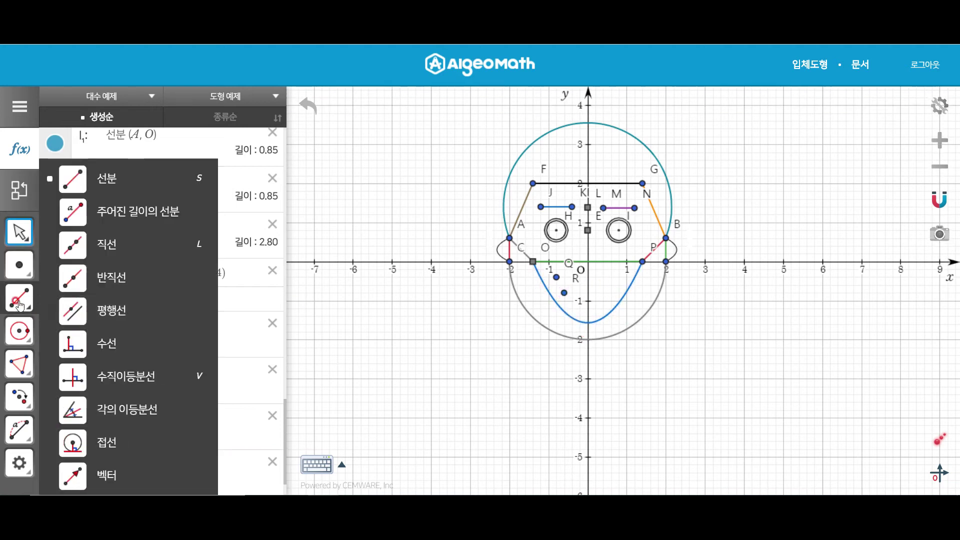
{"action": "left_click", "coordinate": [19, 429]}
{"action": "left_click", "coordinate": [19, 398]}
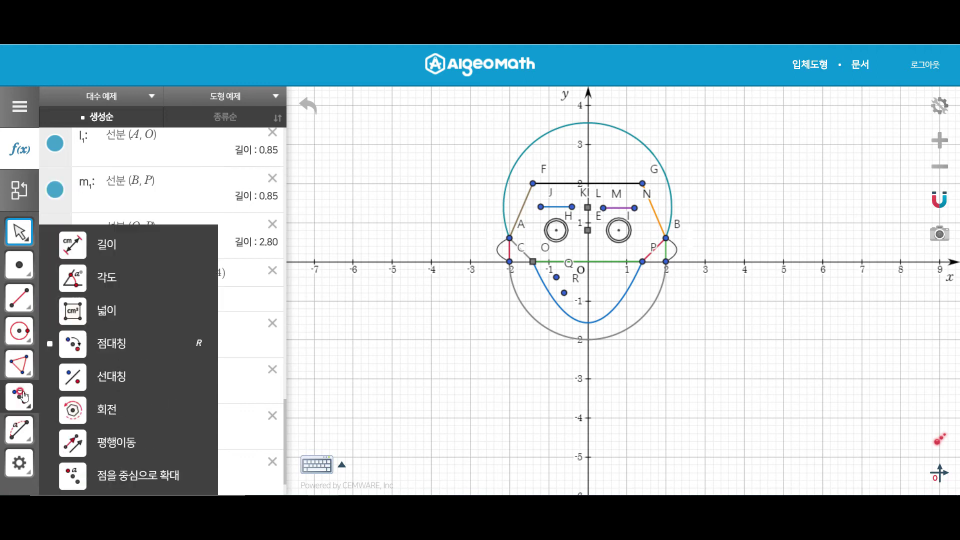
{"action": "left_click", "coordinate": [108, 368]}
{"action": "left_click", "coordinate": [556, 277]}
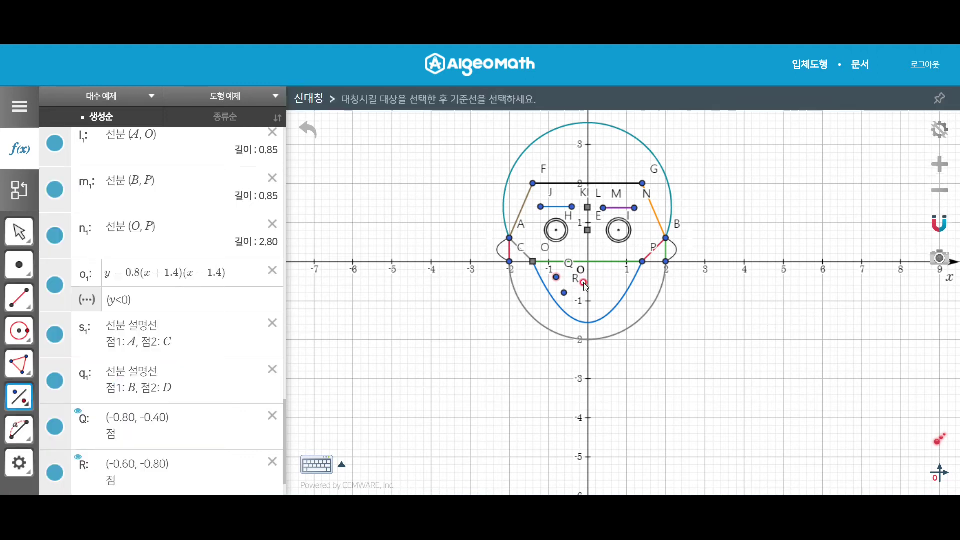
{"action": "left_click", "coordinate": [587, 288]}
{"action": "left_click", "coordinate": [564, 292]}
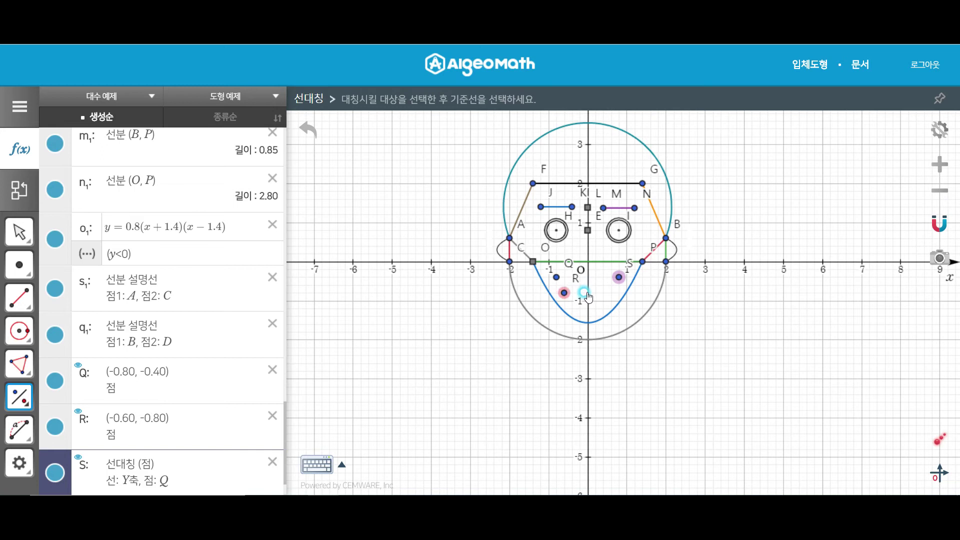
{"action": "left_click", "coordinate": [587, 295]}
{"action": "key", "text": "Escape"}
Draw horizontal segments joining Q to its mirrored point S and R to its mirrored point T
{"action": "key", "text": "s"}
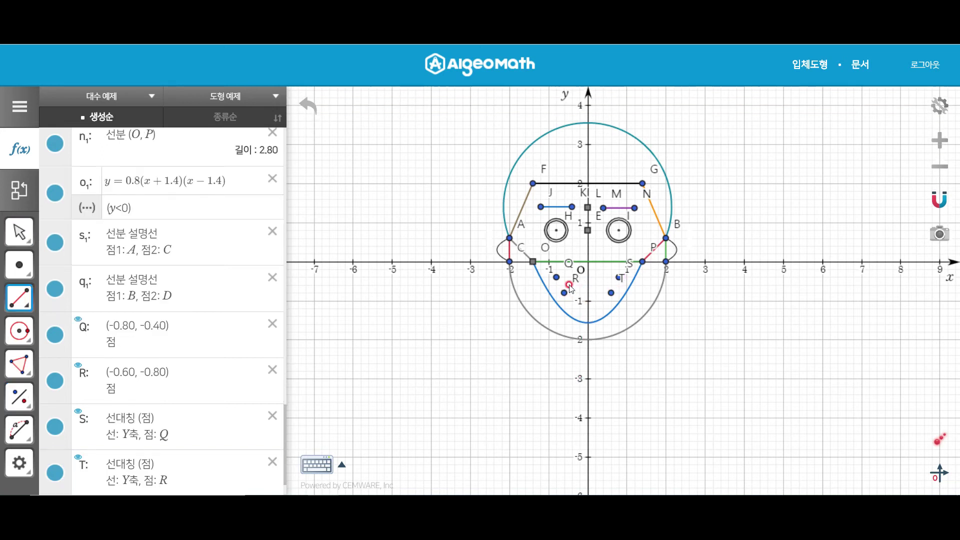
{"action": "left_click", "coordinate": [556, 277]}
{"action": "left_click", "coordinate": [618, 277]}
{"action": "left_click", "coordinate": [565, 292]}
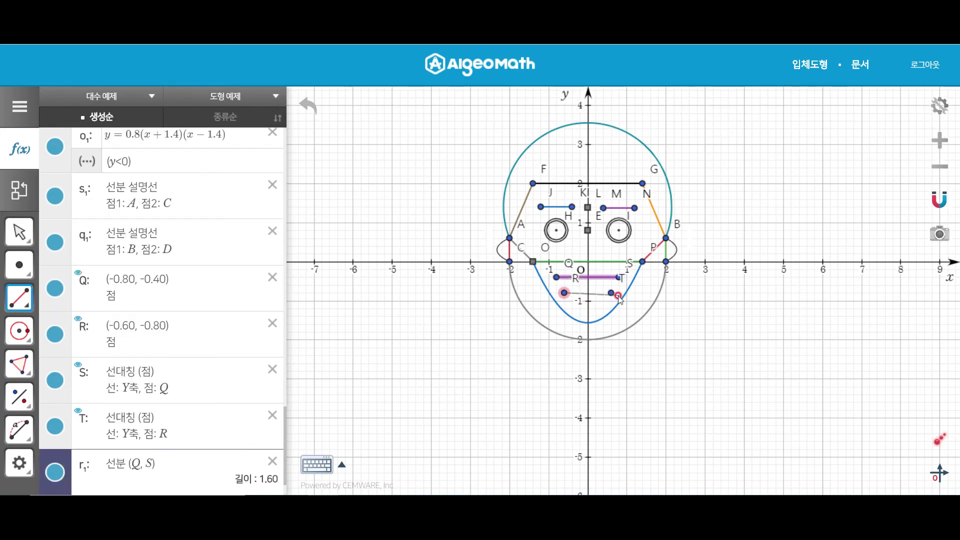
{"action": "left_click", "coordinate": [611, 293]}
{"action": "key", "text": "Escape"}
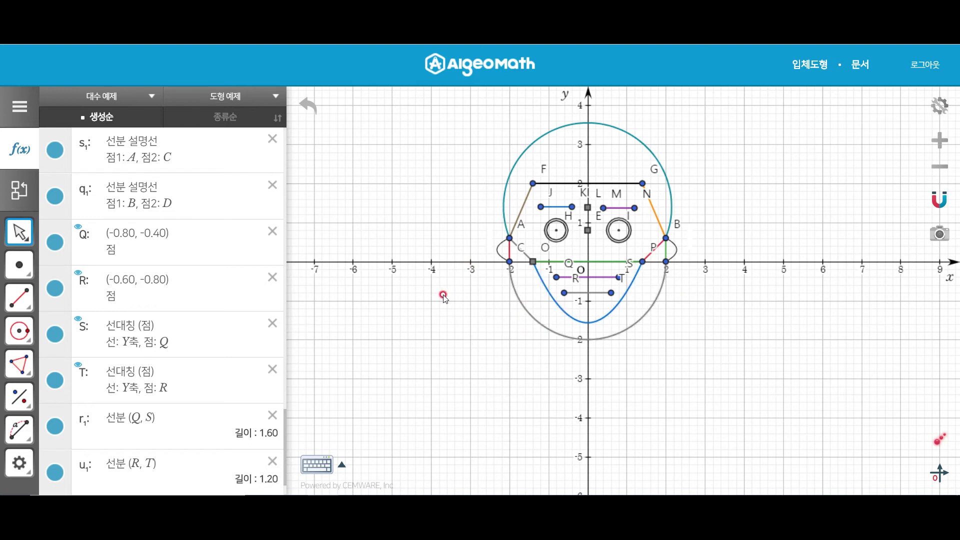
Place a point on the lower face arc at about (-0.75, -1.85) and reflect it across the y-axis
{"action": "left_click", "coordinate": [23, 267]}
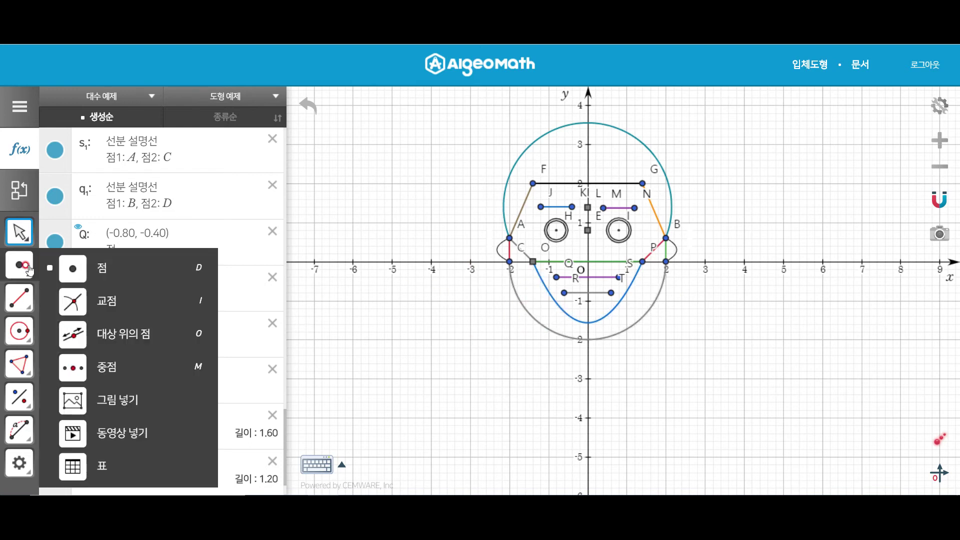
{"action": "left_click", "coordinate": [25, 270]}
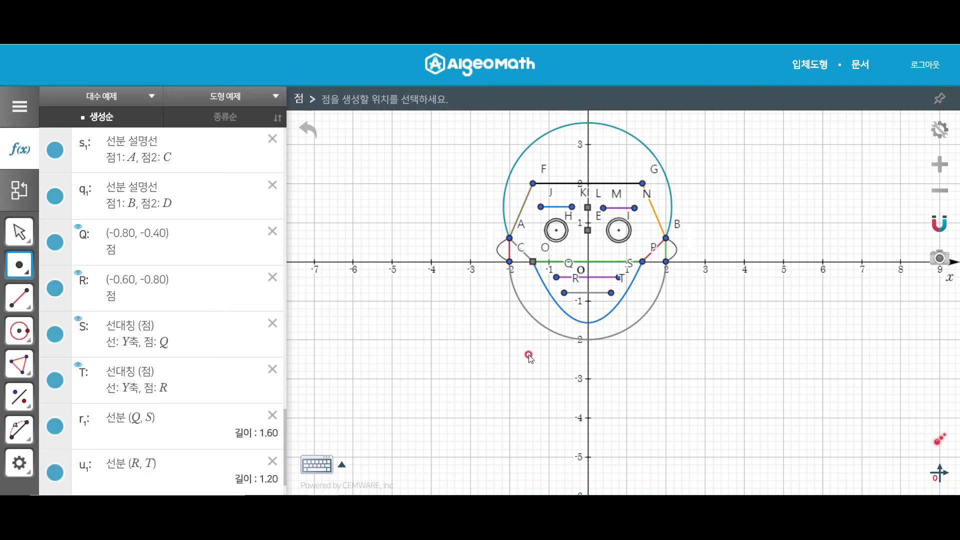
{"action": "left_click", "coordinate": [558, 336]}
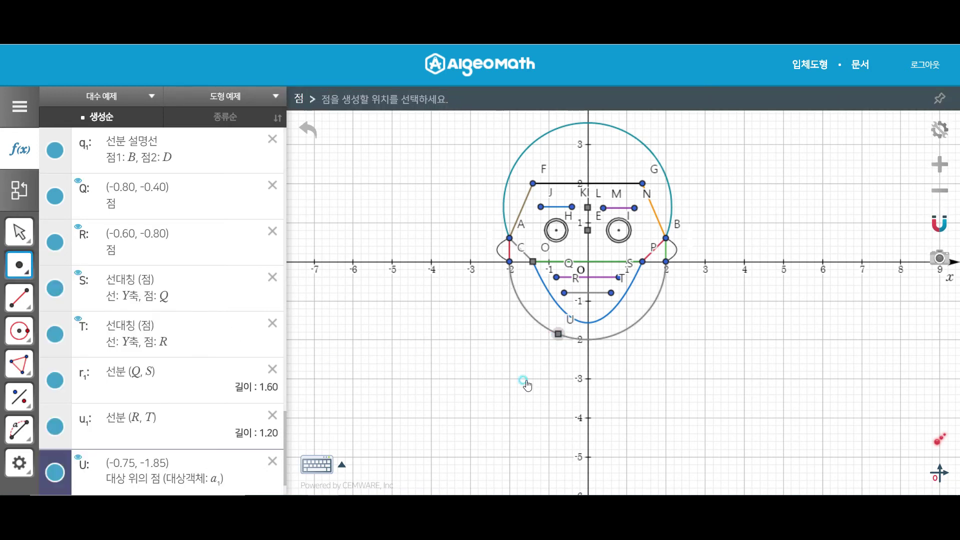
{"action": "key", "text": "Escape"}
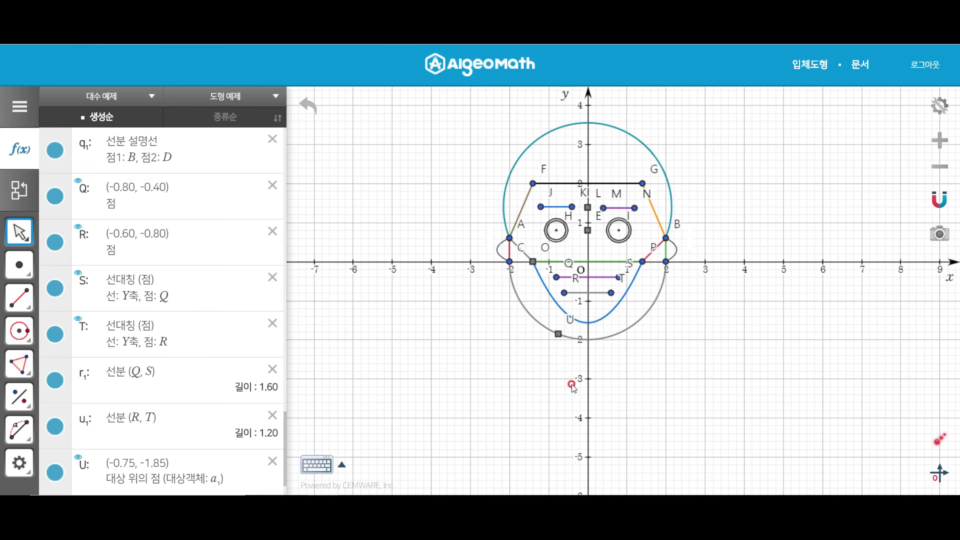
{"action": "scroll", "coordinate": [197, 421], "scroll_direction": "down", "scroll_amount": 1}
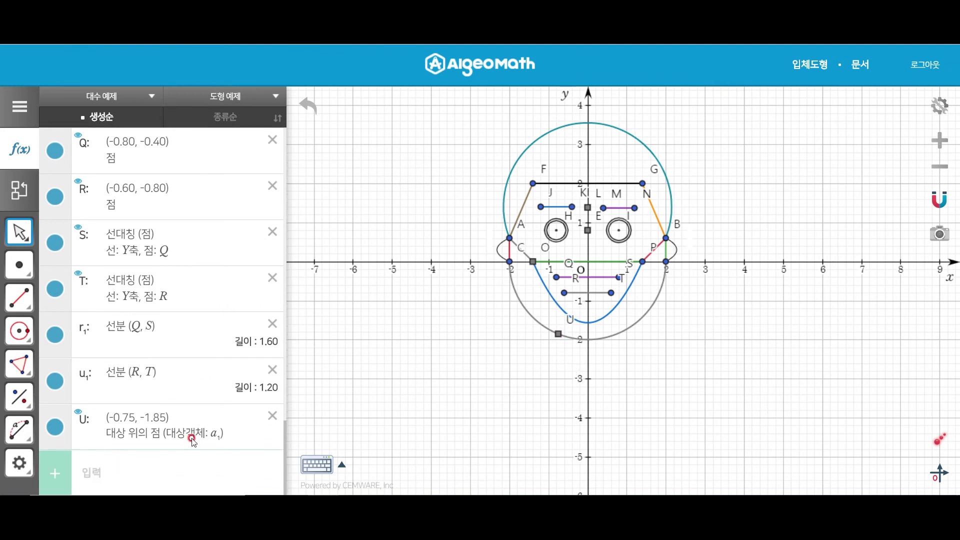
{"action": "mouse_move", "coordinate": [2, 329]}
{"action": "mouse_move", "coordinate": [19, 398]}
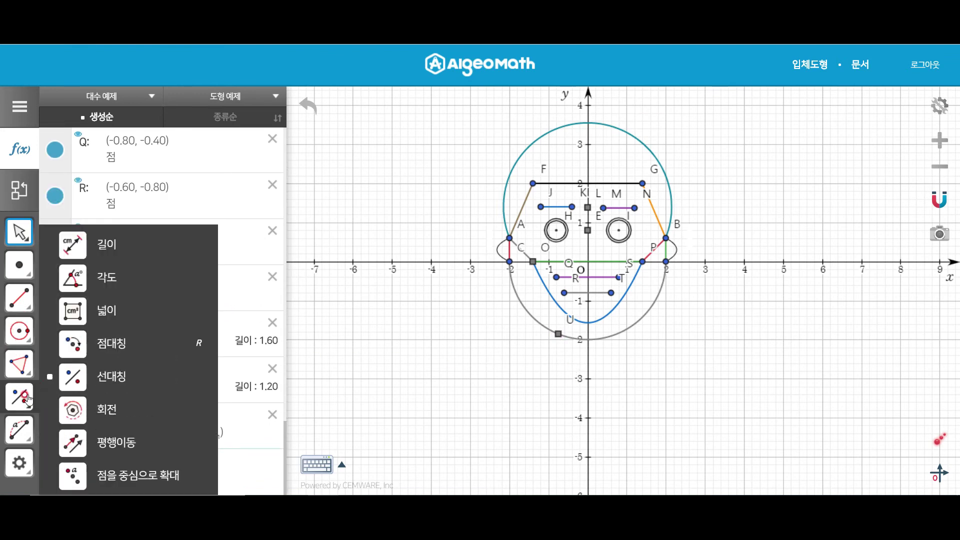
{"action": "left_click", "coordinate": [110, 378]}
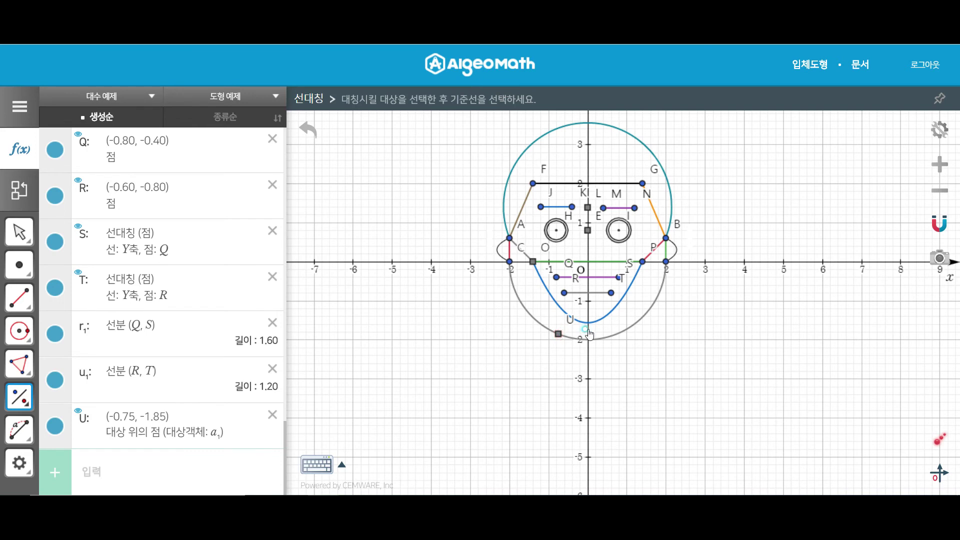
{"action": "left_click", "coordinate": [582, 459]}
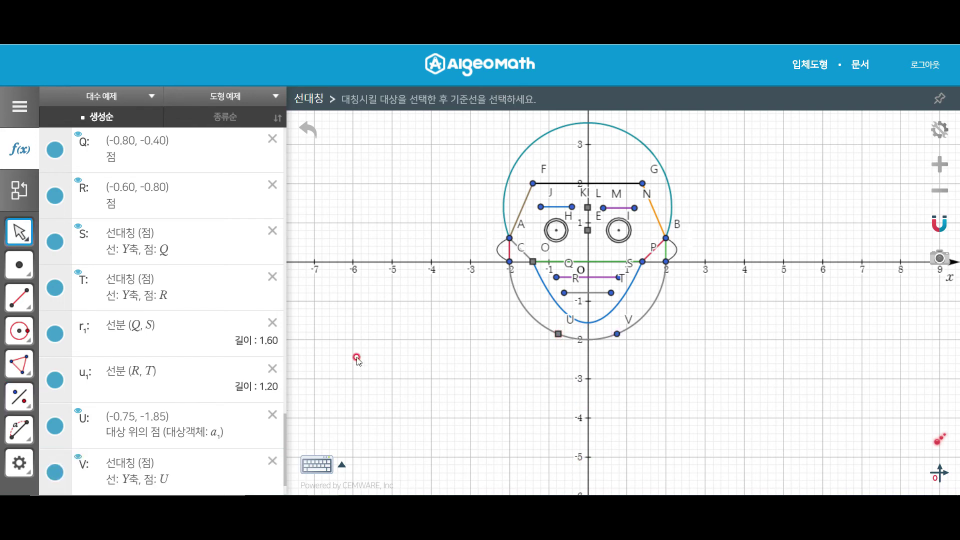
Place a point below the chin at (-0.80, -2.20) and move arc point U above it to (-0.80, -1.83)
{"action": "left_click", "coordinate": [23, 285]}
{"action": "left_click", "coordinate": [19, 265]}
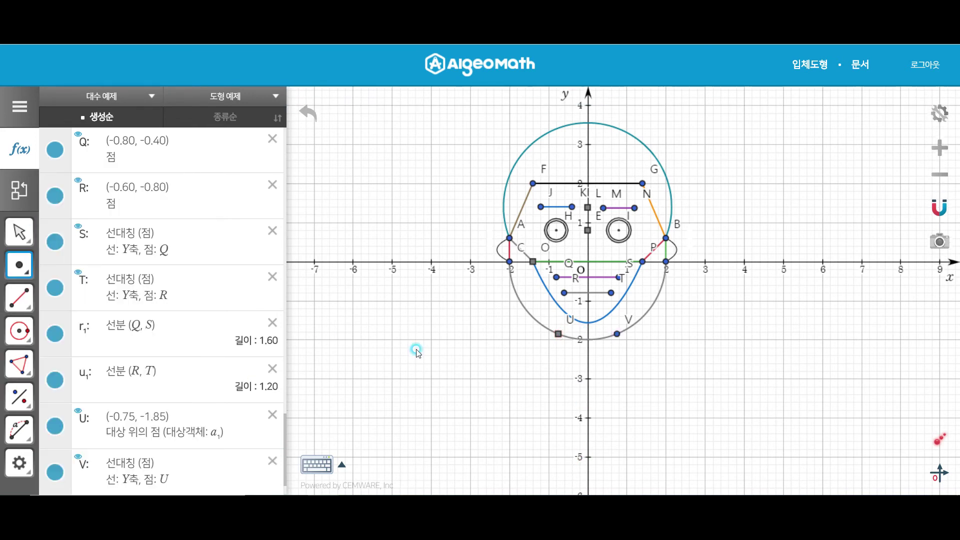
{"action": "left_click", "coordinate": [557, 347]}
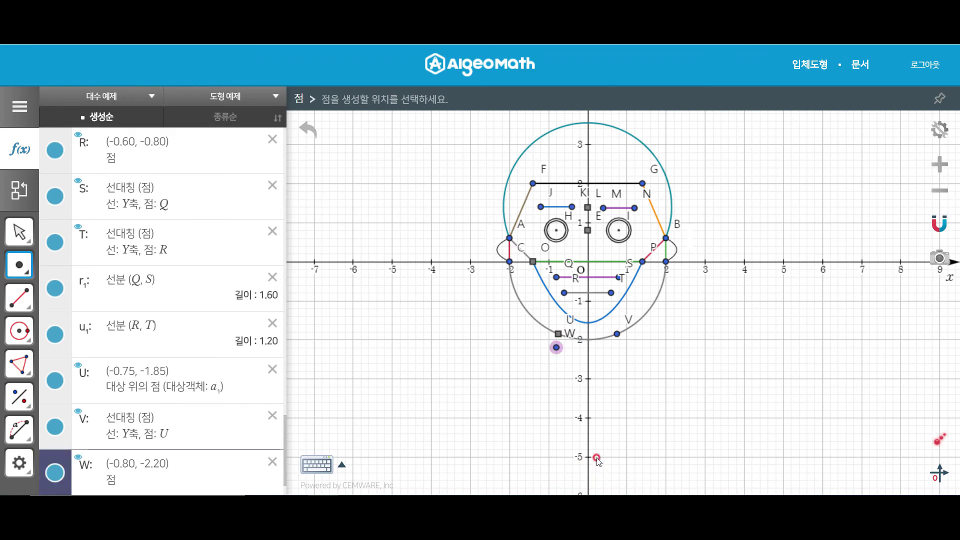
{"action": "key", "text": "Escape"}
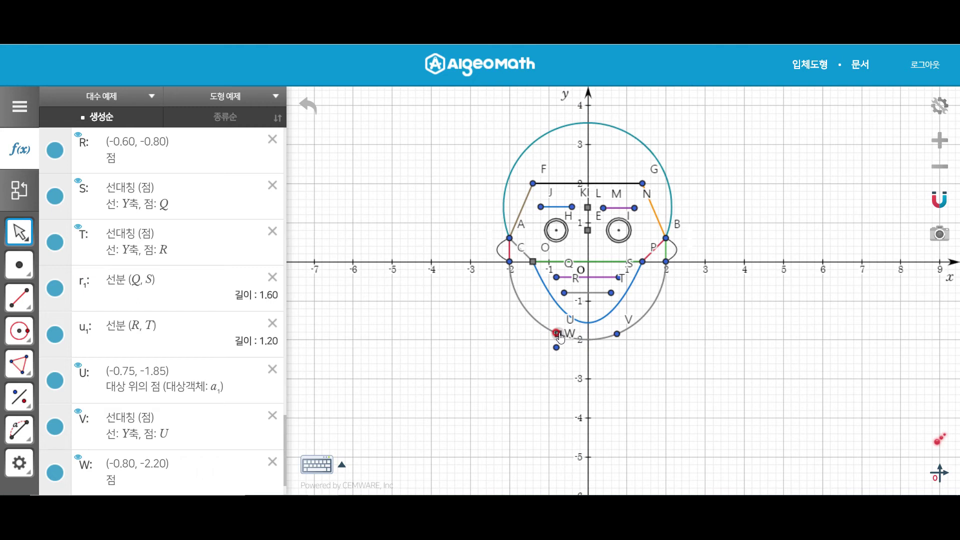
{"action": "left_click_drag", "start_coordinate": [560, 338], "coordinate": [558, 337]}
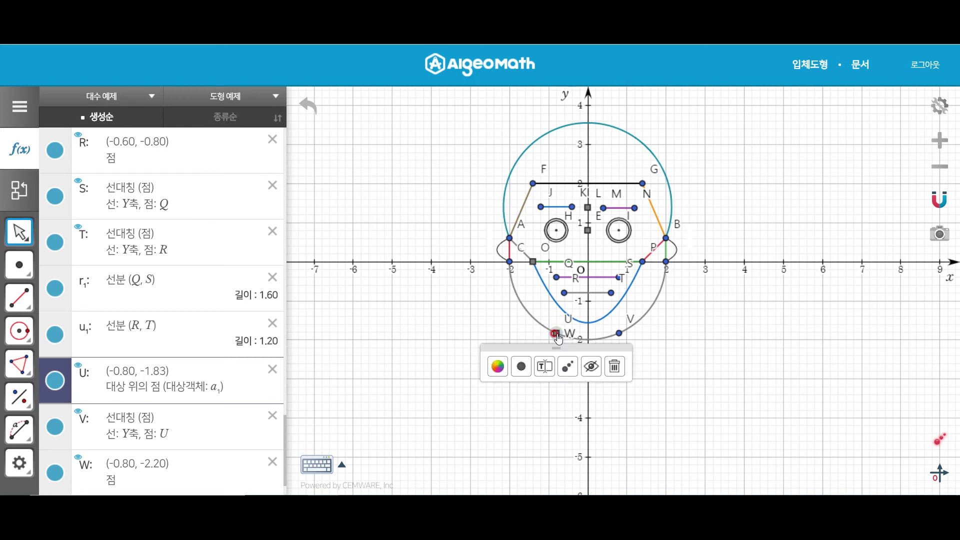
{"action": "left_click", "coordinate": [558, 339]}
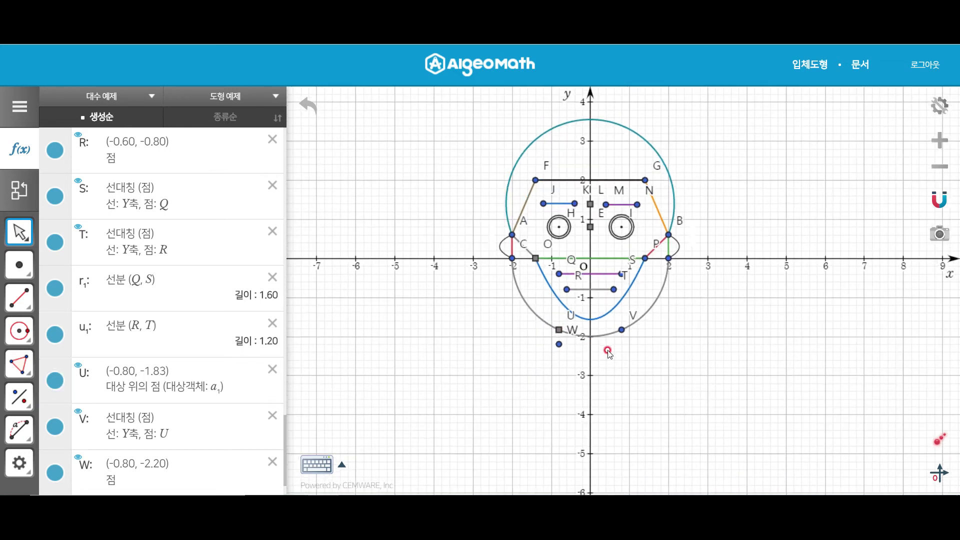
Reflect point W below the chin across the y-axis
{"action": "left_click", "coordinate": [6, 396]}
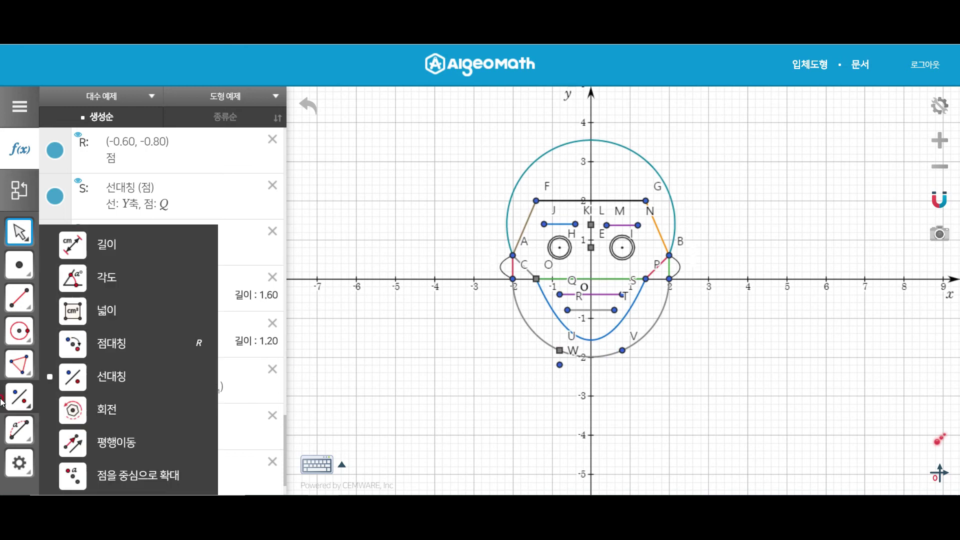
{"action": "left_click", "coordinate": [19, 397]}
{"action": "left_click", "coordinate": [559, 365]}
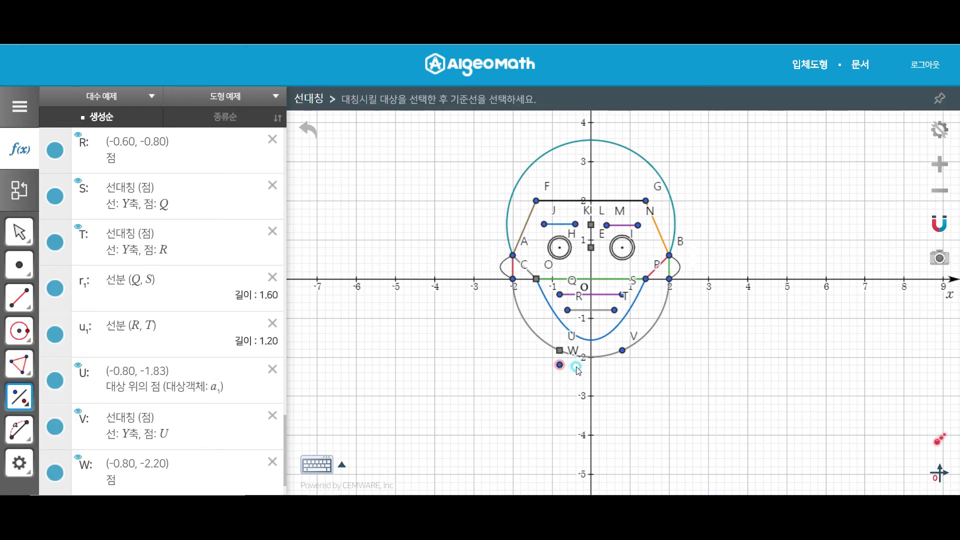
{"action": "left_click", "coordinate": [591, 372]}
{"action": "right_click", "coordinate": [594, 374]}
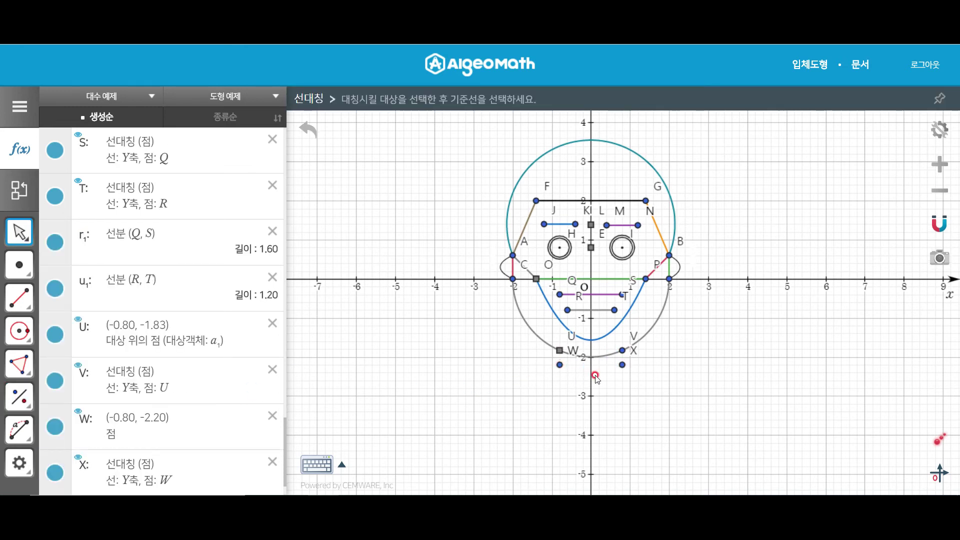
Draw the two short vertical neck segments from U to W and from V to X
{"action": "right_click", "coordinate": [565, 355]}
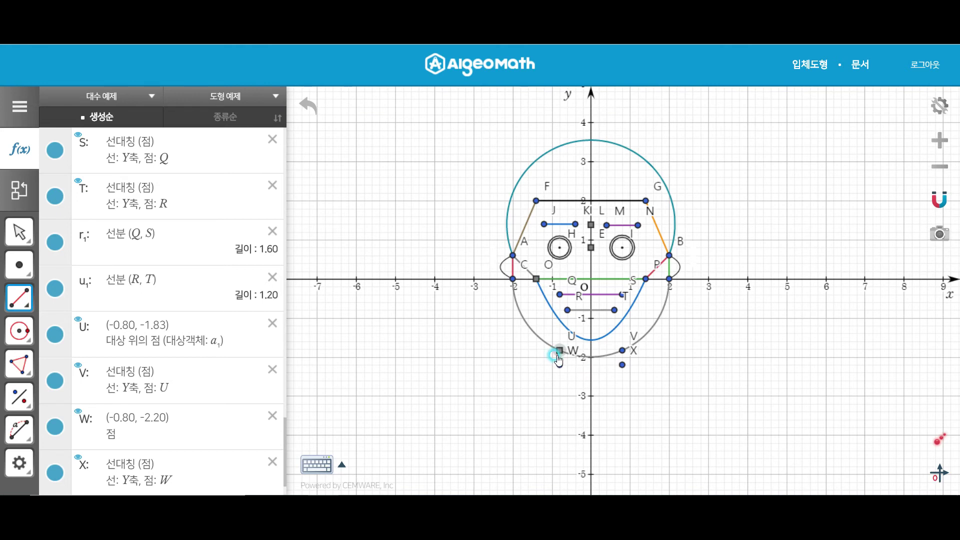
{"action": "left_click", "coordinate": [559, 364]}
{"action": "left_click", "coordinate": [622, 350]}
{"action": "left_click", "coordinate": [622, 365]}
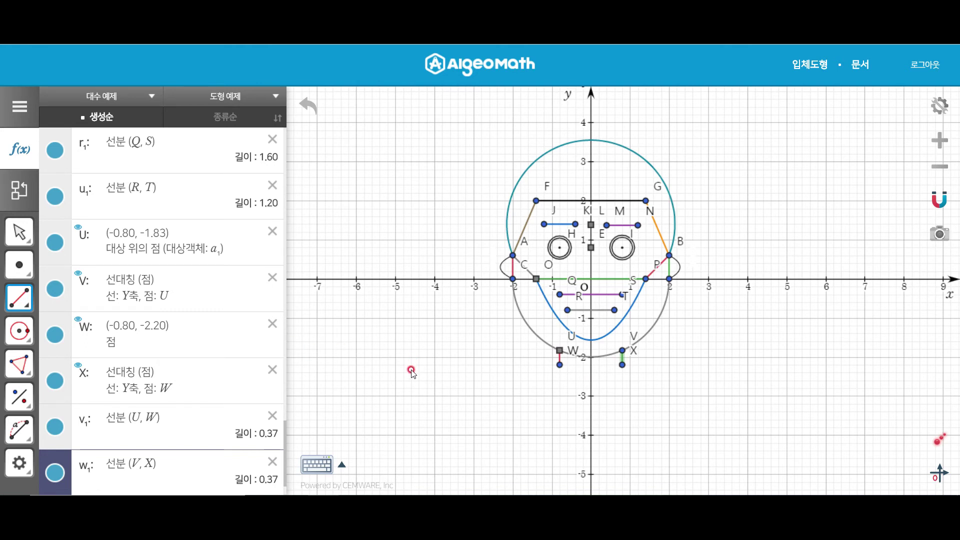
Add the circle x² + y² = 9
{"action": "scroll", "coordinate": [173, 411], "scroll_direction": "down", "scroll_amount": 1}
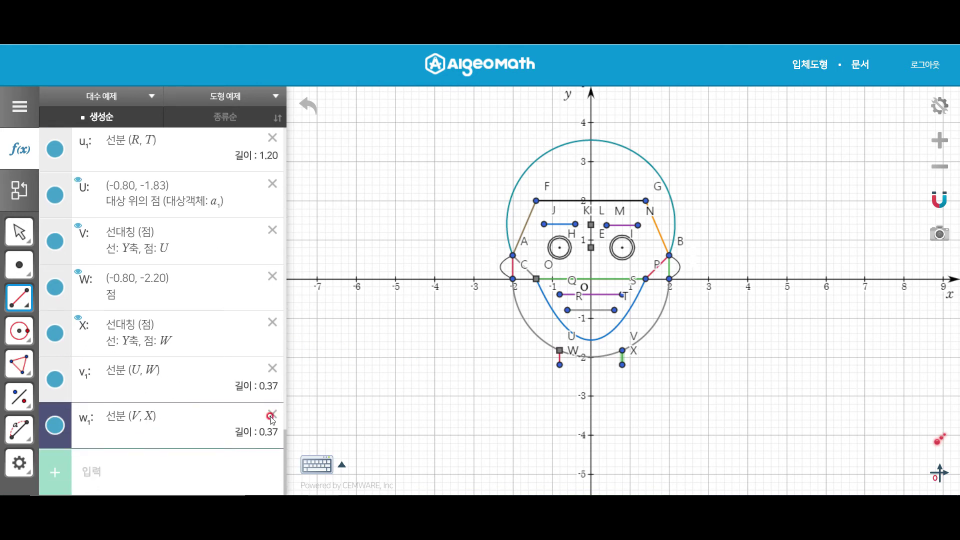
{"action": "left_click", "coordinate": [180, 464]}
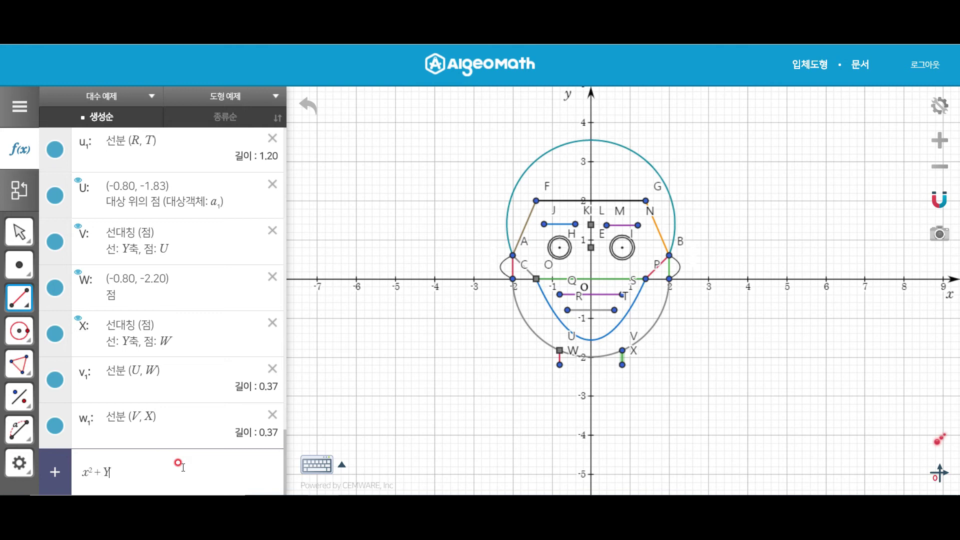
{"action": "key", "text": "BackSpace"}
{"action": "key", "text": "Return"}
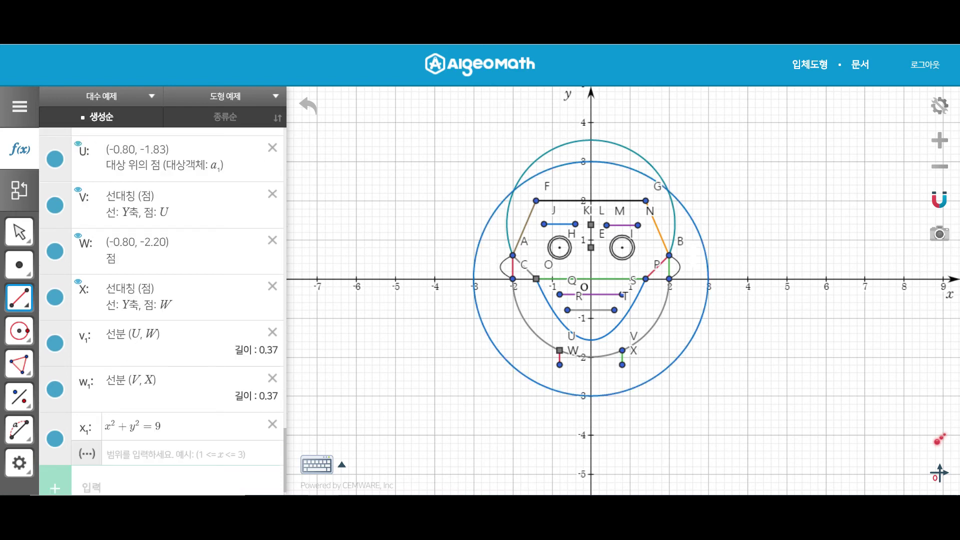
{"action": "left_click", "coordinate": [826, 372]}
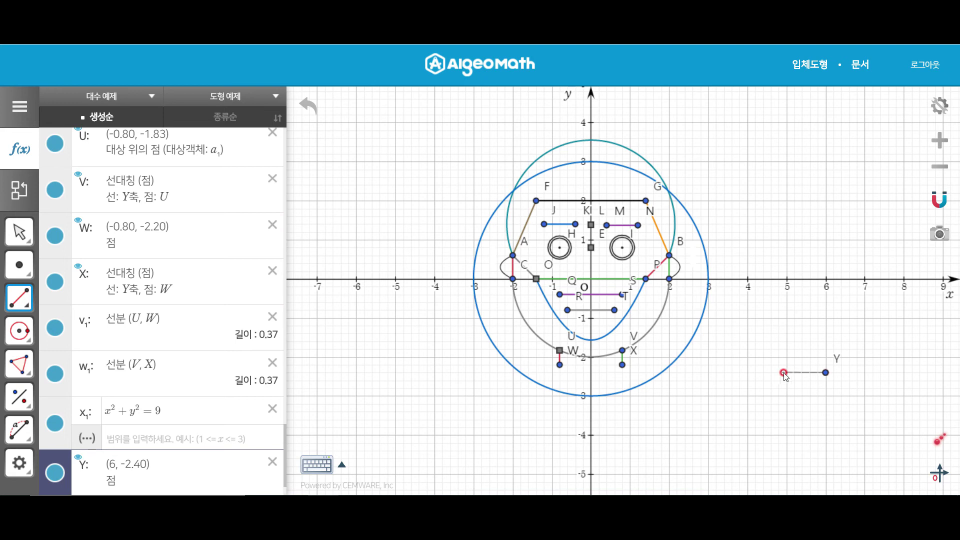
{"action": "key", "text": "Escape"}
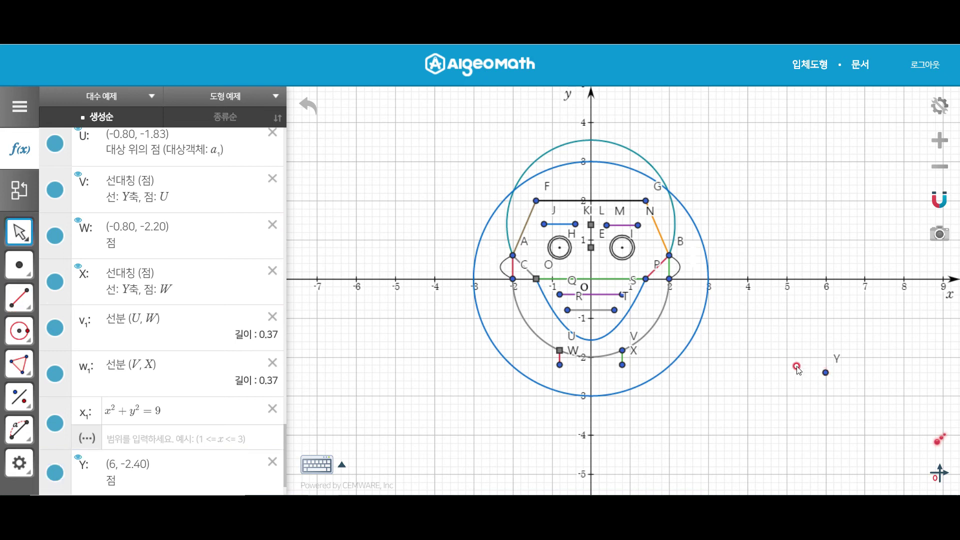
{"action": "left_click", "coordinate": [271, 461]}
Move the radius-3 circle down below the neck so its equation becomes x² + (y + 5.12)² = 9
{"action": "left_click_drag", "start_coordinate": [699, 332], "coordinate": [694, 334]}
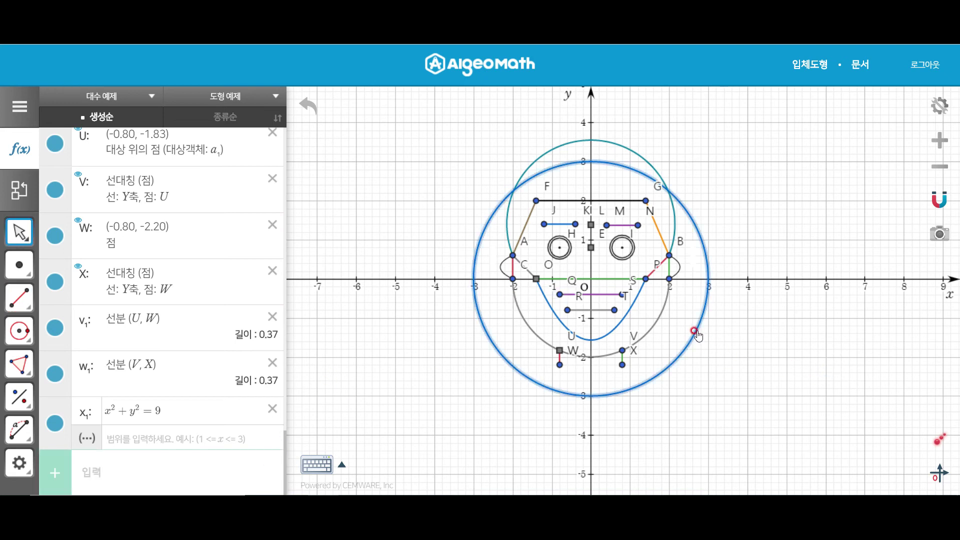
{"action": "left_click_drag", "start_coordinate": [698, 369], "coordinate": [710, 347]}
{"action": "left_click_drag", "start_coordinate": [660, 285], "coordinate": [687, 388]}
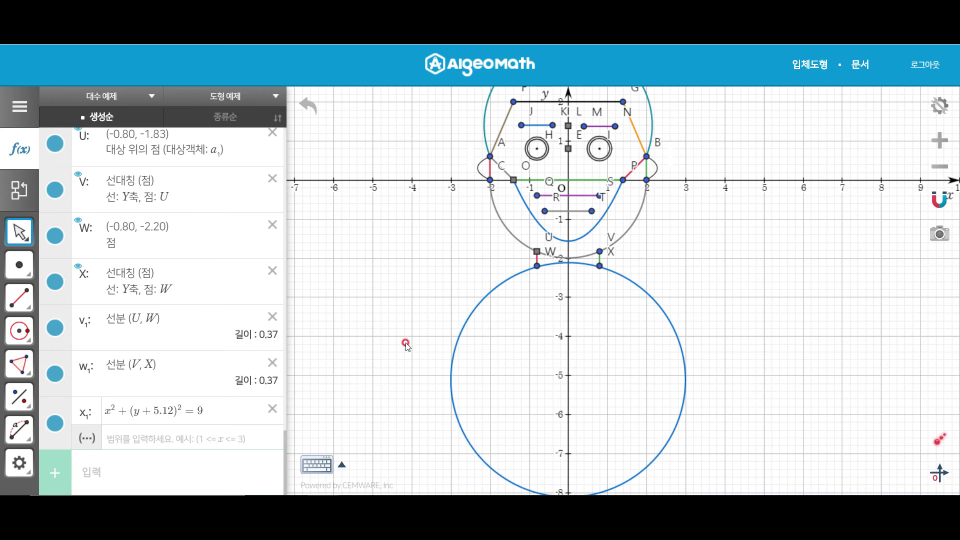
Limit the circle below the neck to the range (y>-5.12)
{"action": "left_click", "coordinate": [205, 438]}
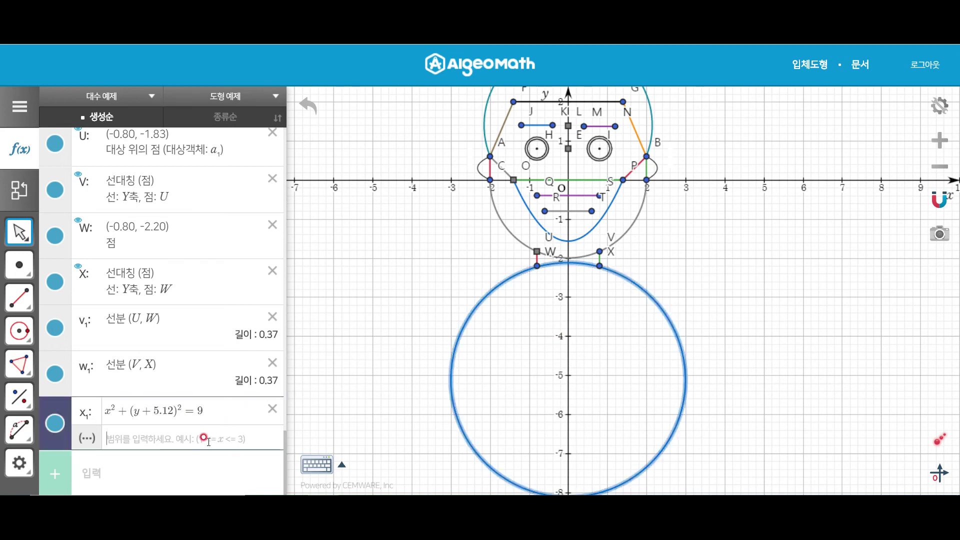
{"action": "type", "text": "(y>-5.12"}
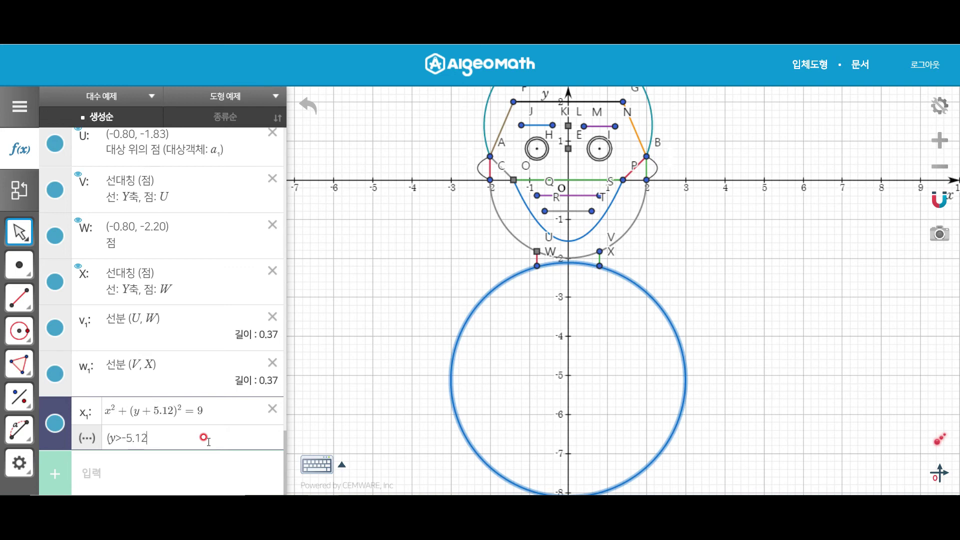
{"action": "key", "text": "Return"}
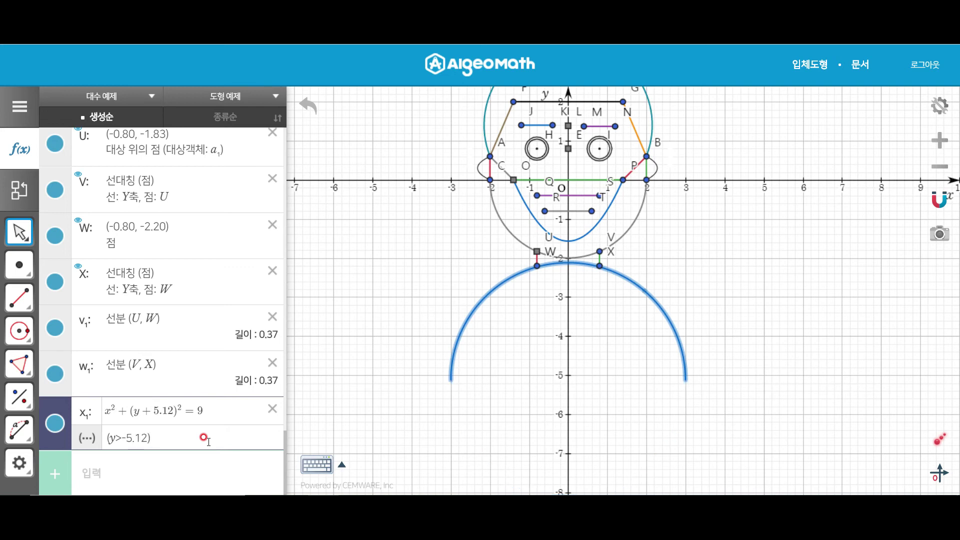
Place a point on the shoulder arc and move it to the arc's lower right end at (3, -5.09)
{"action": "left_click", "coordinate": [786, 299]}
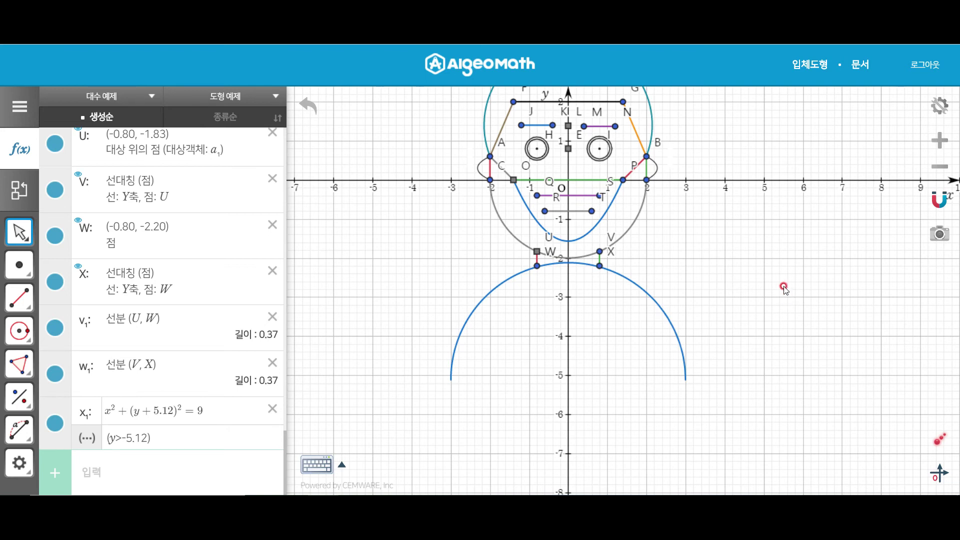
{"action": "left_click_drag", "start_coordinate": [783, 288], "coordinate": [787, 340]}
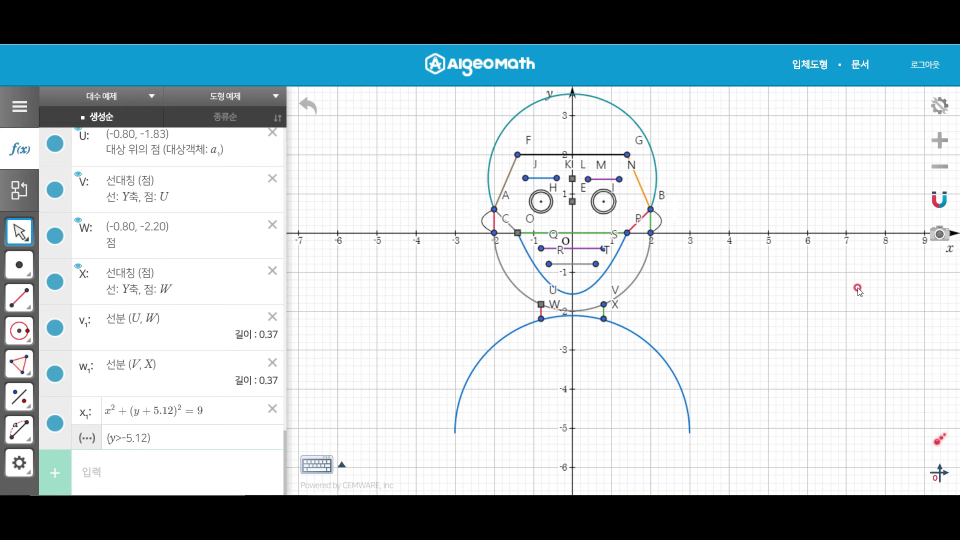
{"action": "left_click_drag", "start_coordinate": [822, 308], "coordinate": [783, 314]}
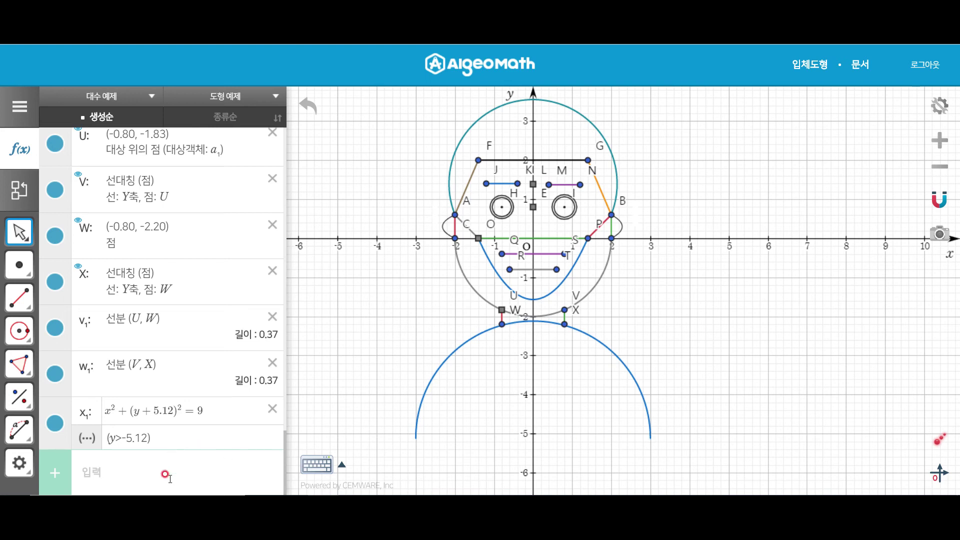
{"action": "mouse_move", "coordinate": [19, 265]}
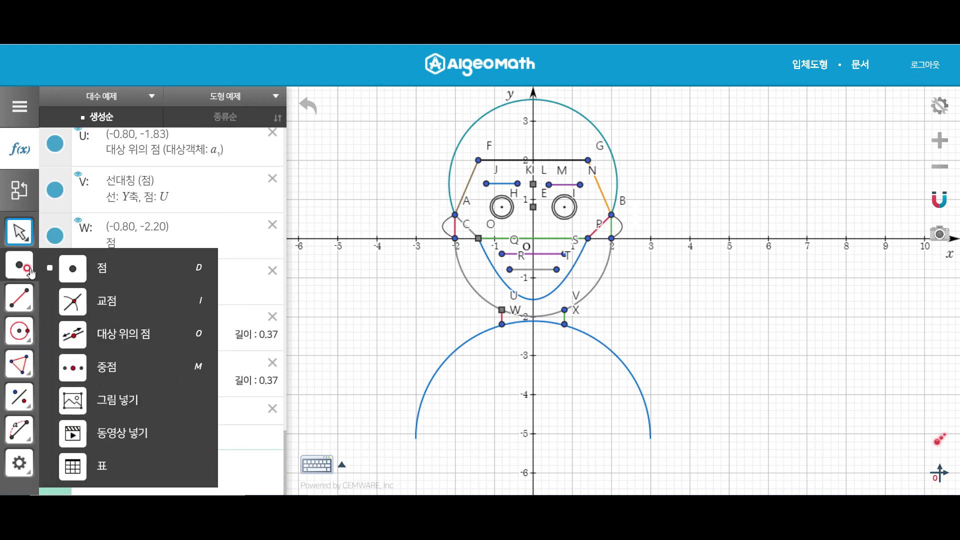
{"action": "left_click", "coordinate": [153, 350]}
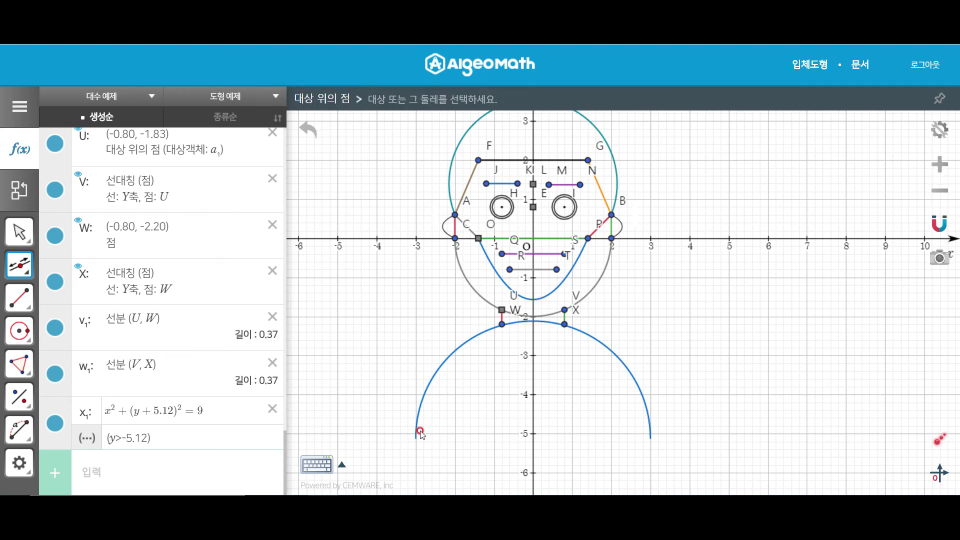
{"action": "left_click", "coordinate": [419, 410]}
{"action": "key", "text": "Escape"}
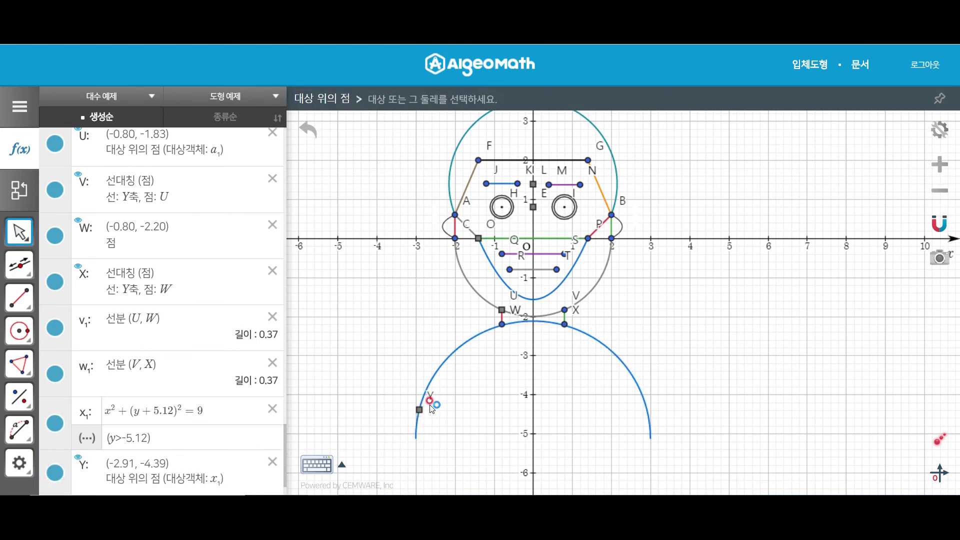
{"action": "left_click_drag", "start_coordinate": [418, 409], "coordinate": [652, 439]}
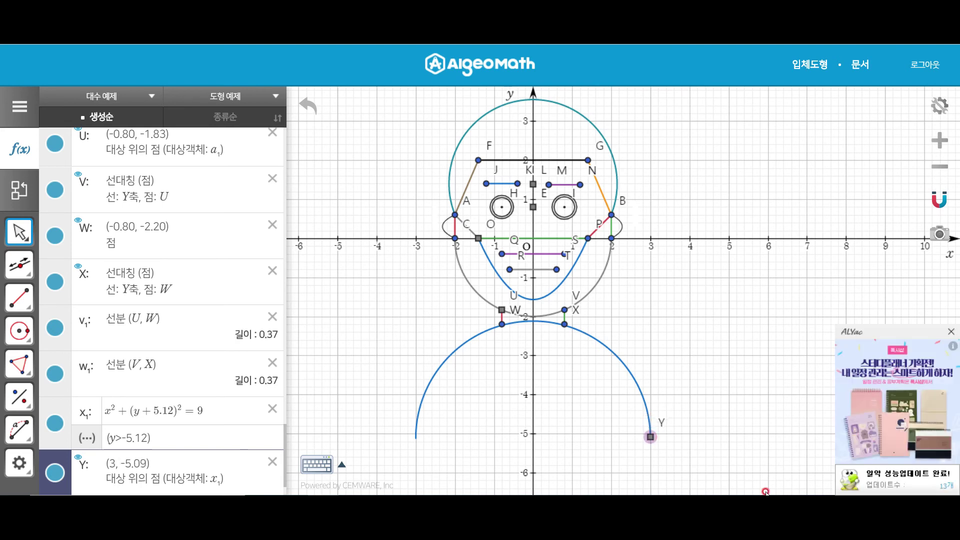
{"action": "left_click", "coordinate": [766, 470]}
Reflect point Y at the right end of the shoulder arc across the y-axis
{"action": "left_click_drag", "start_coordinate": [714, 441], "coordinate": [721, 436]}
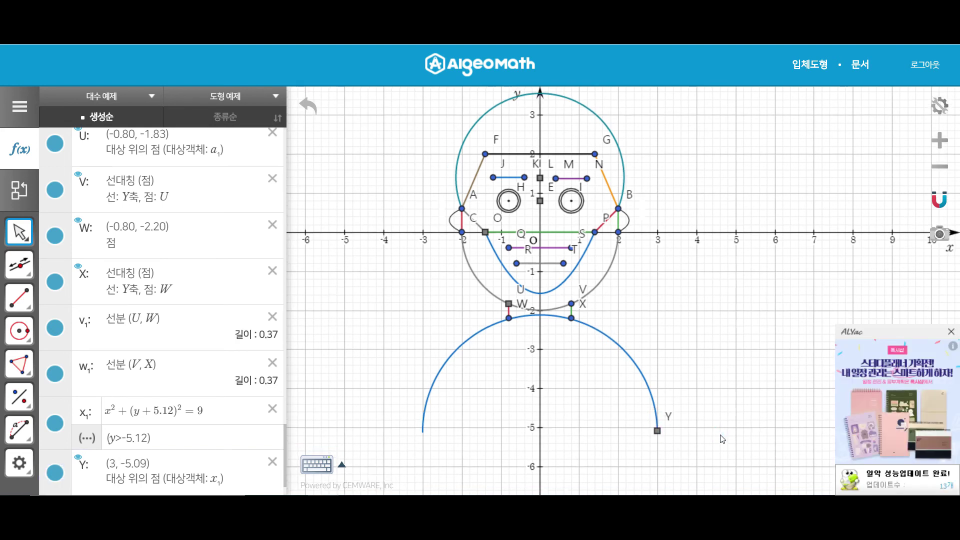
{"action": "left_click", "coordinate": [19, 398]}
{"action": "left_click", "coordinate": [100, 350]}
{"action": "left_click", "coordinate": [657, 430]}
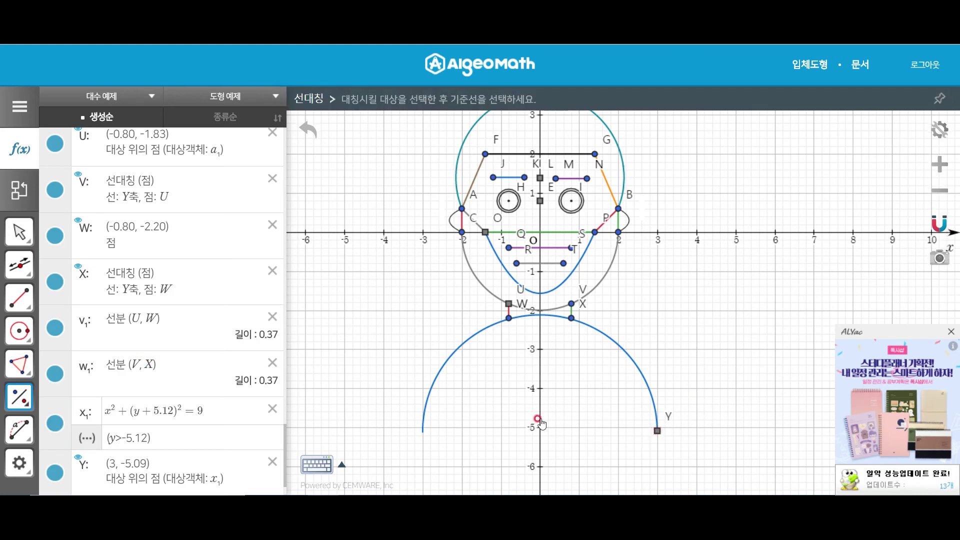
{"action": "left_click", "coordinate": [540, 423]}
{"action": "key", "text": "Escape"}
Draw the segment from Z to Y to close the bottom of the shoulder arc
{"action": "key", "text": "s"}
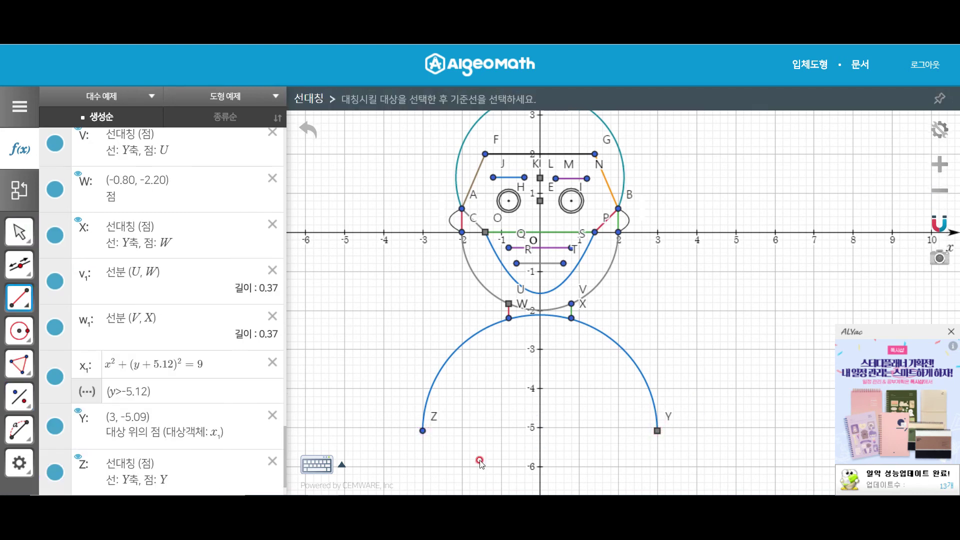
{"action": "left_click", "coordinate": [422, 430]}
{"action": "left_click", "coordinate": [656, 431]}
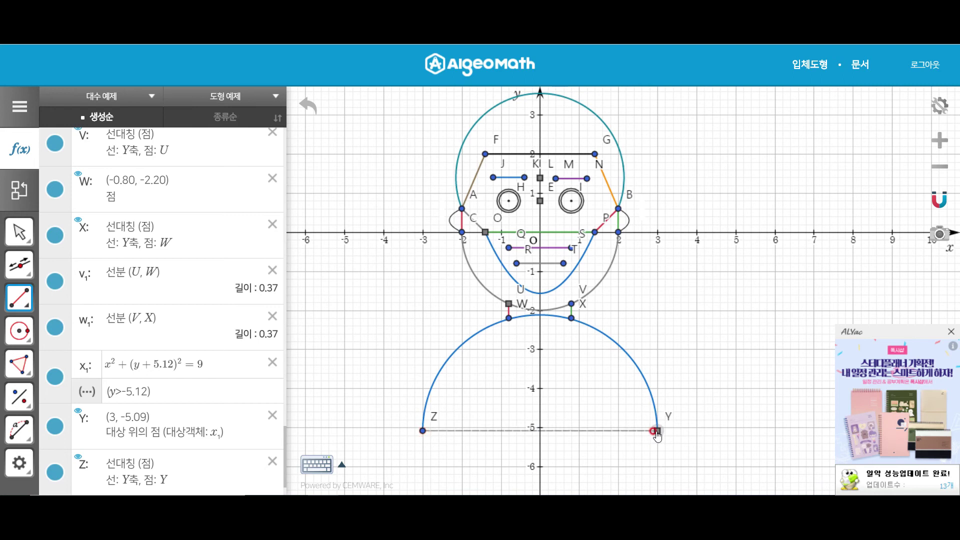
{"action": "key", "text": "Escape"}
{"action": "left_click_drag", "start_coordinate": [751, 383], "coordinate": [743, 397]}
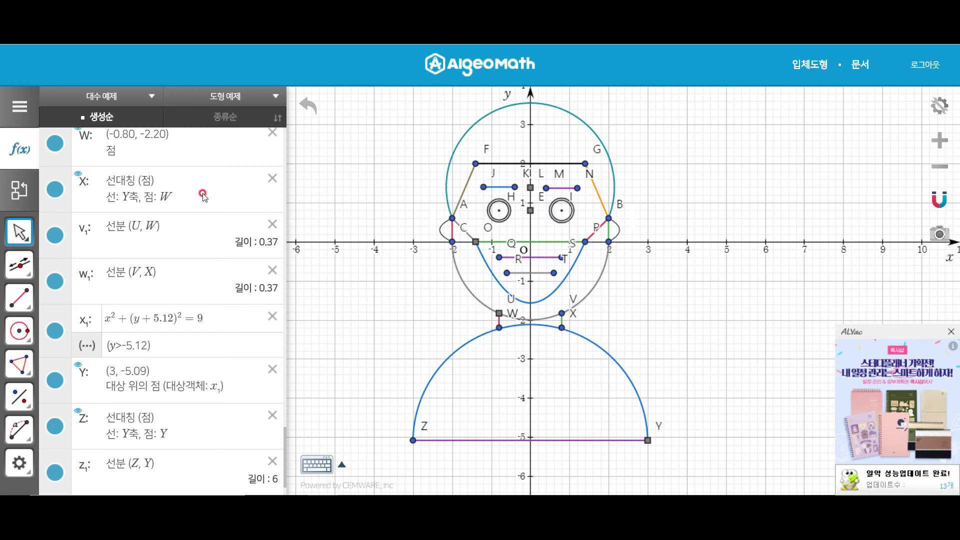
Turn off the grid display so the axes and grid lines are hidden
{"action": "left_click", "coordinate": [942, 107]}
{"action": "left_click", "coordinate": [869, 157]}
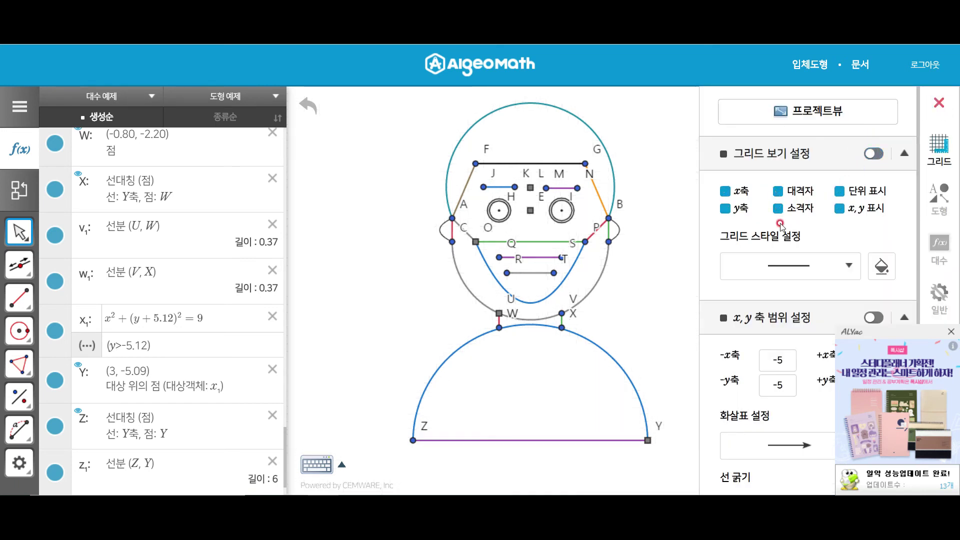
{"action": "scroll", "coordinate": [778, 222], "scroll_direction": "down", "scroll_amount": 5}
{"action": "left_click", "coordinate": [762, 466]}
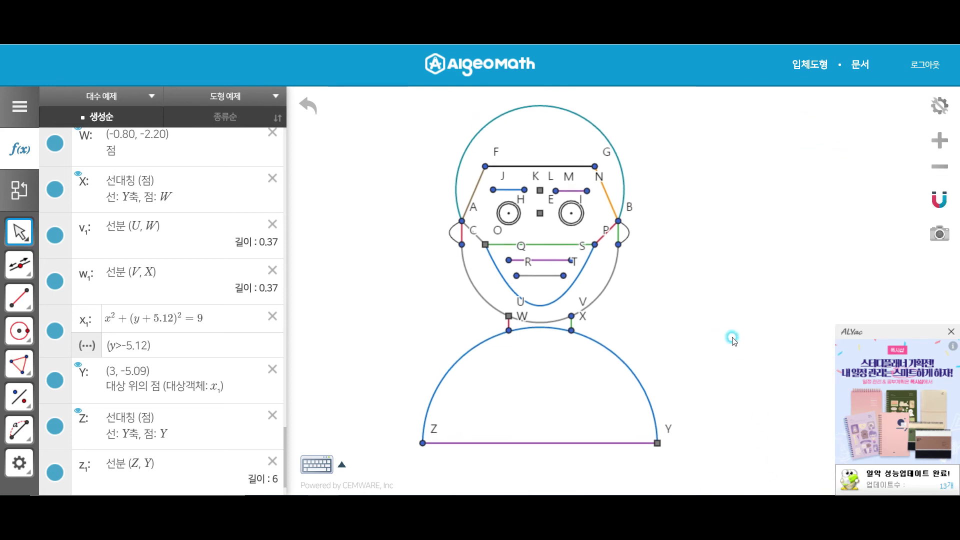
{"action": "right_click", "coordinate": [693, 311]}
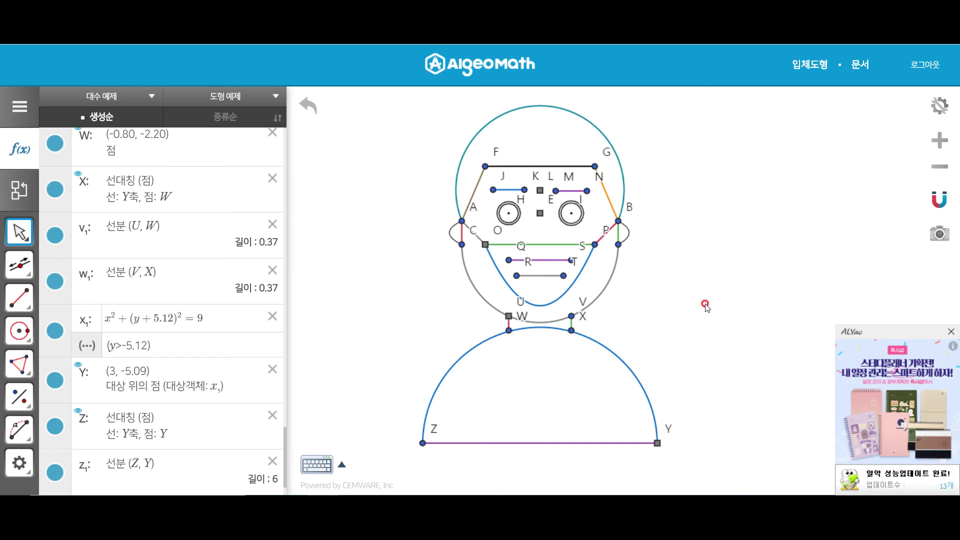
Hide points F and G at the ends of the forehead line
{"action": "left_click", "coordinate": [485, 166]}
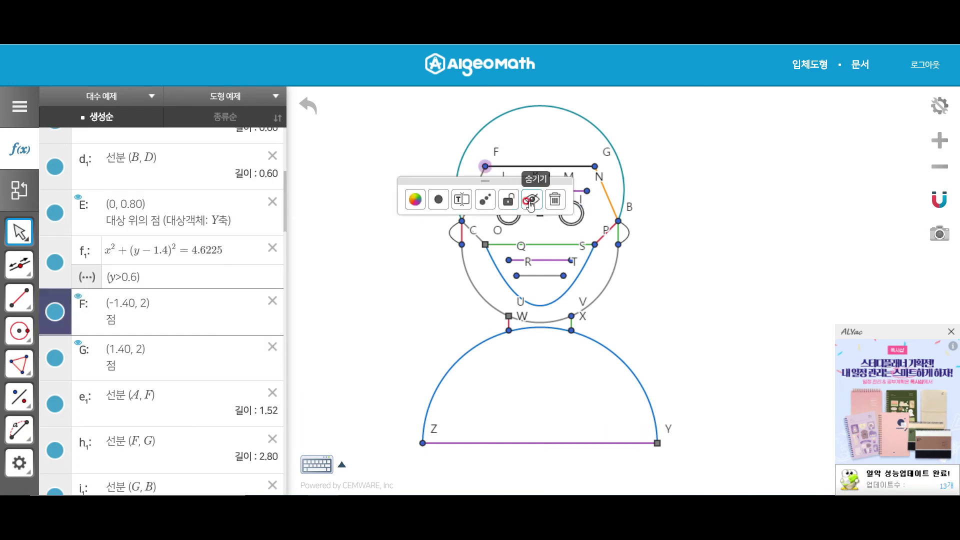
{"action": "left_click", "coordinate": [522, 202]}
{"action": "left_click", "coordinate": [594, 166]}
{"action": "left_click", "coordinate": [641, 200]}
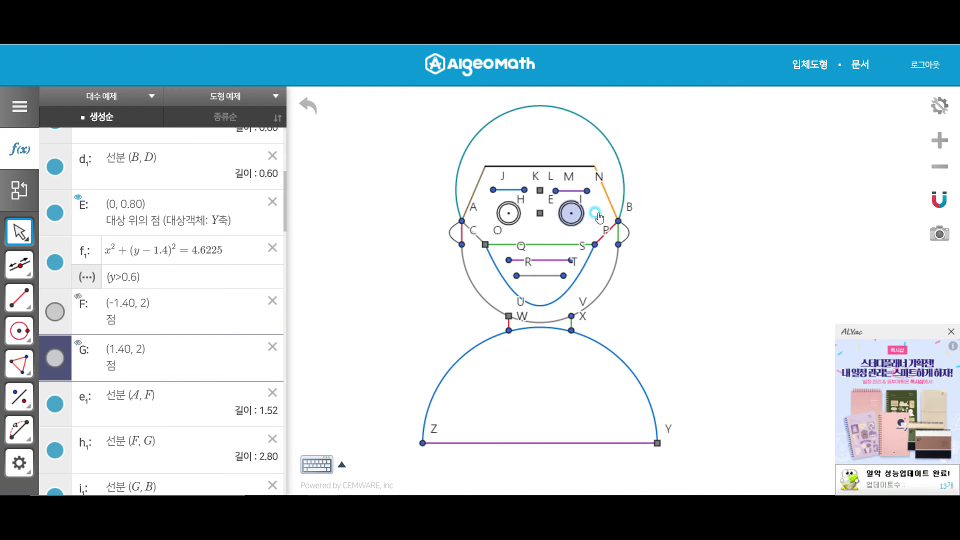
Hide points A, B, C and D at the ears and point E between the eyes
{"action": "scroll", "coordinate": [194, 216], "scroll_direction": "up", "scroll_amount": 1}
{"action": "scroll", "coordinate": [193, 216], "scroll_direction": "up", "scroll_amount": 5}
{"action": "left_click", "coordinate": [56, 154]}
{"action": "left_click", "coordinate": [56, 155]}
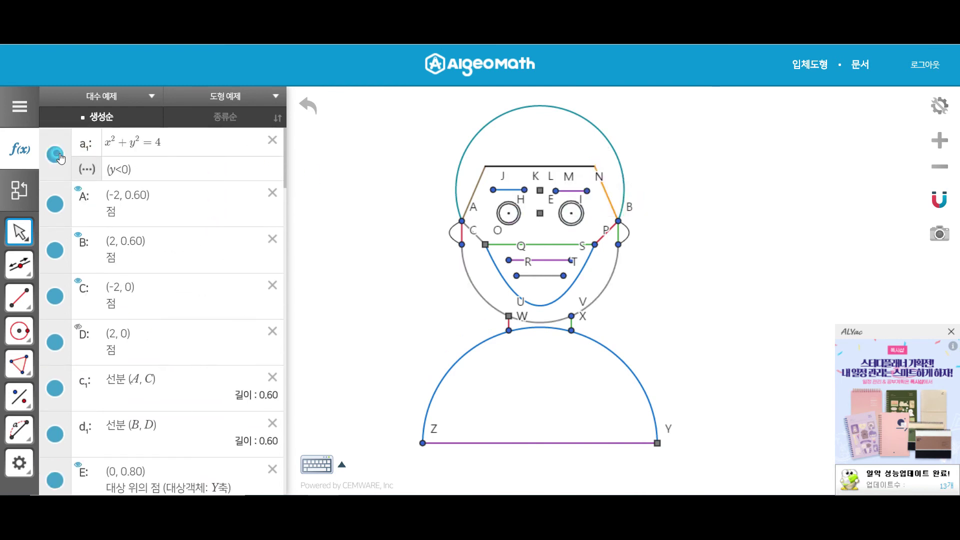
{"action": "left_click", "coordinate": [56, 204]}
{"action": "left_click", "coordinate": [55, 250]}
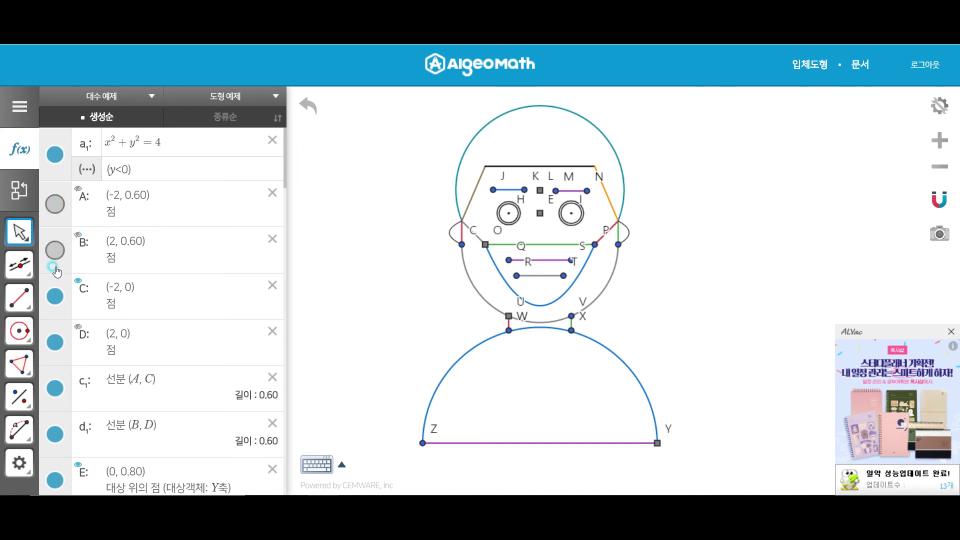
{"action": "left_click", "coordinate": [55, 296]}
{"action": "left_click", "coordinate": [56, 333]}
{"action": "scroll", "coordinate": [65, 330], "scroll_direction": "down", "scroll_amount": 1}
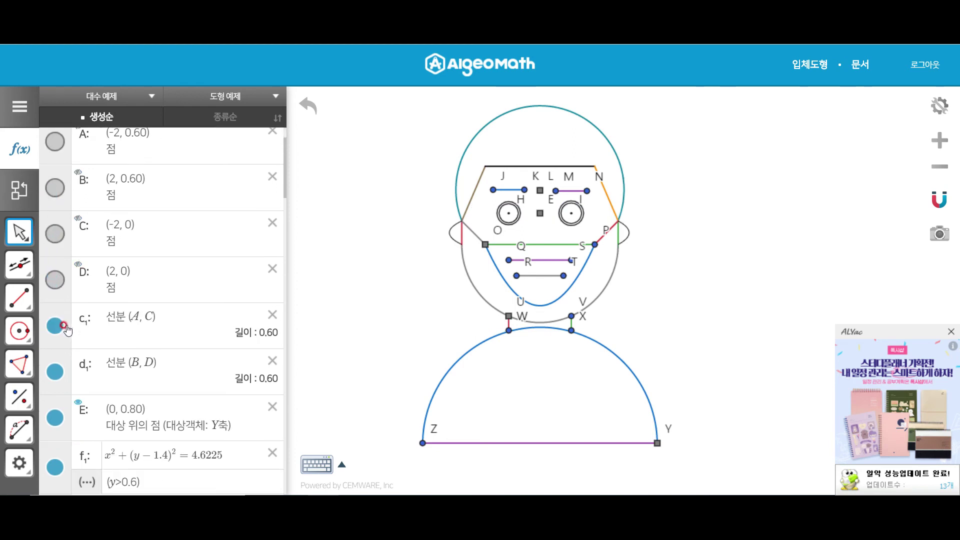
{"action": "scroll", "coordinate": [58, 300], "scroll_direction": "down", "scroll_amount": 3}
{"action": "left_click", "coordinate": [55, 231]}
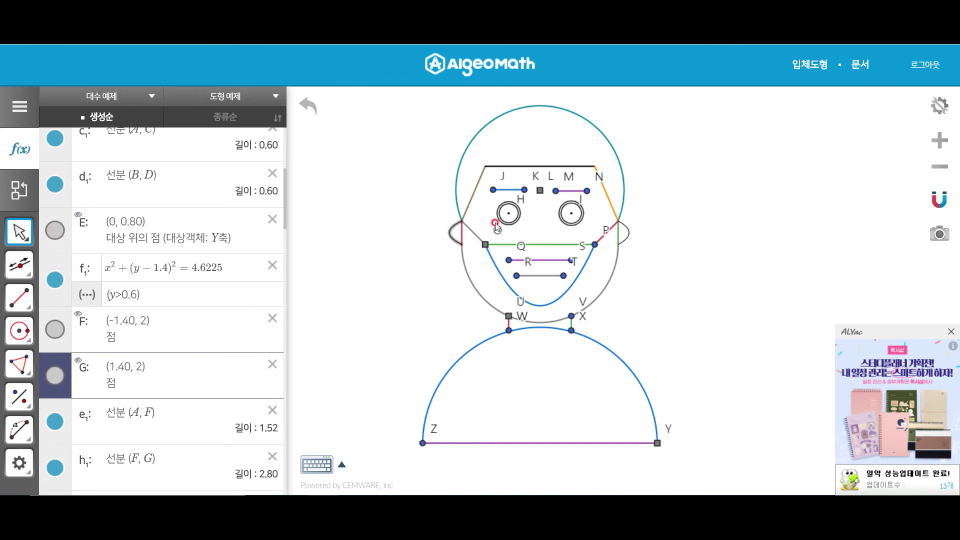
{"action": "left_click_drag", "start_coordinate": [513, 213], "coordinate": [506, 205]}
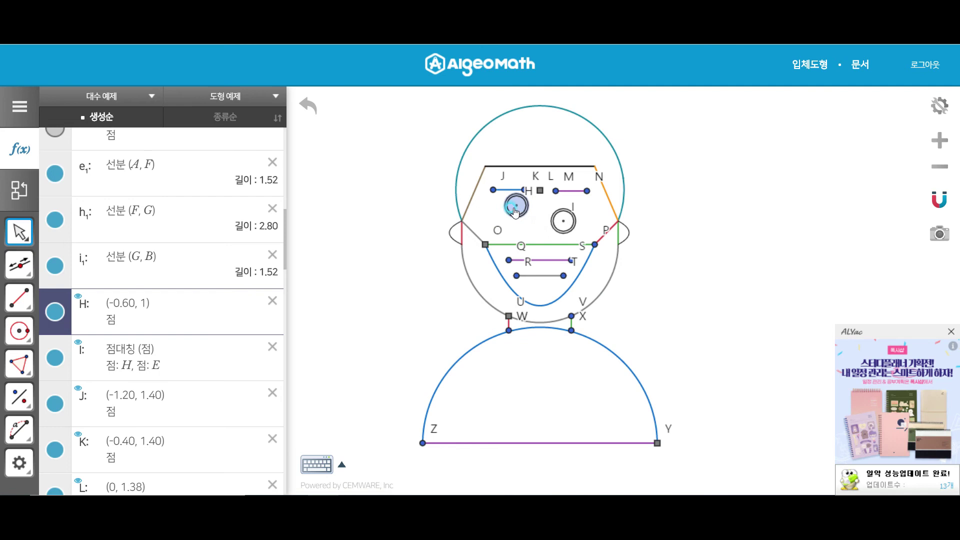
{"action": "key", "text": "ctrl+z"}
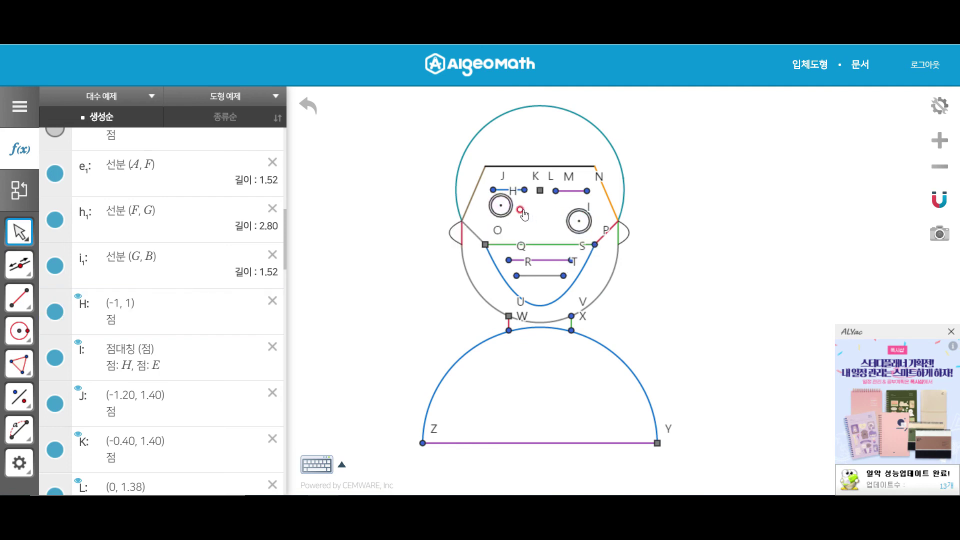
{"action": "left_click", "coordinate": [500, 215]}
{"action": "left_click_drag", "start_coordinate": [505, 213], "coordinate": [513, 213]}
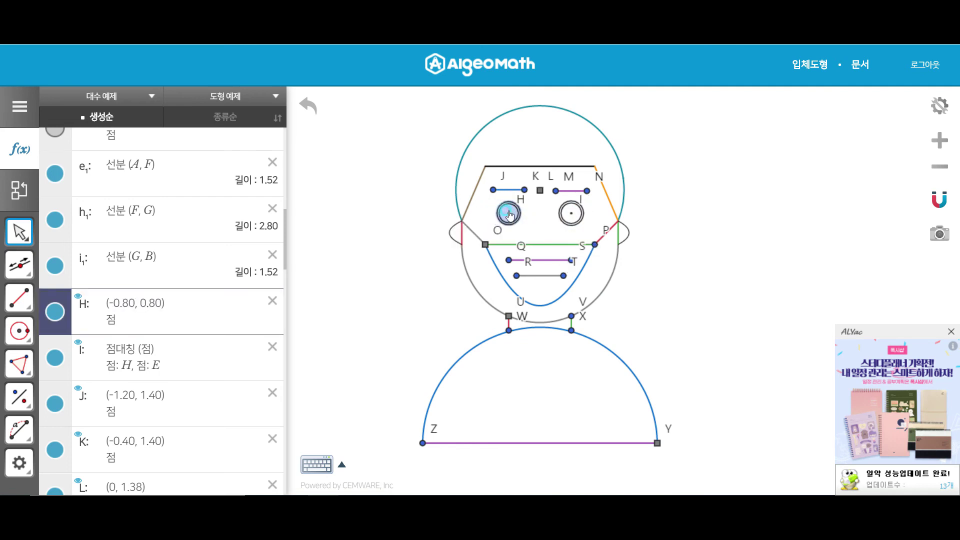
{"action": "left_click", "coordinate": [657, 257]}
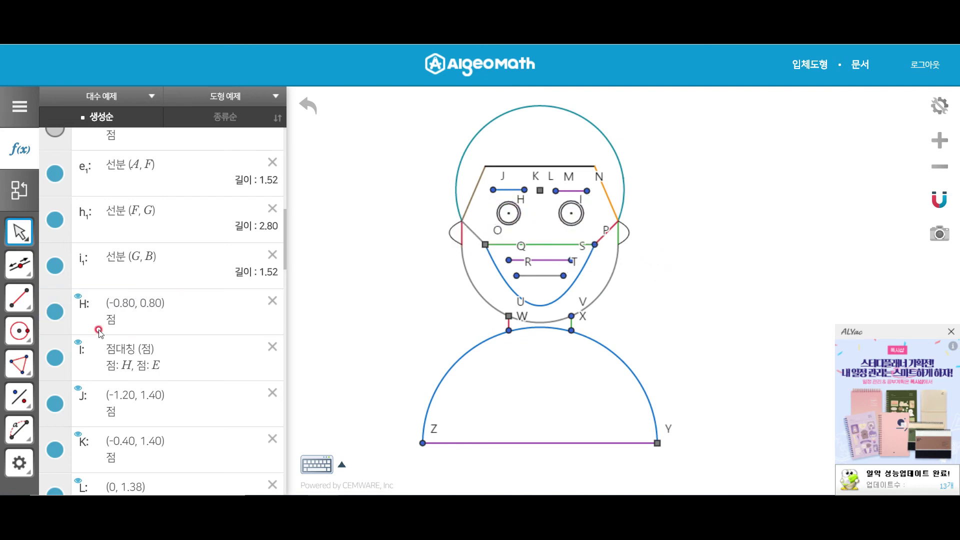
{"action": "left_click", "coordinate": [55, 310]}
{"action": "left_click", "coordinate": [55, 312]}
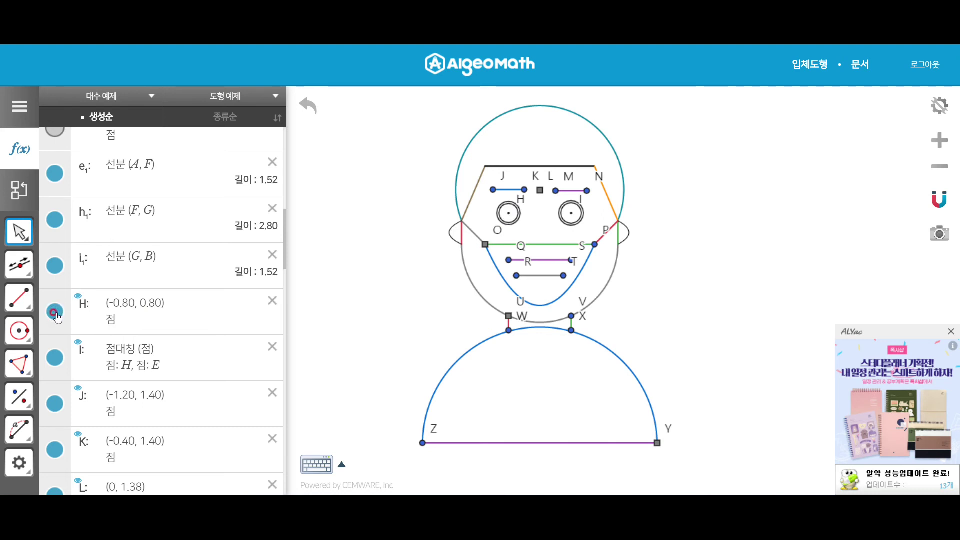
Hide the name labels of the eye centre points H and I while keeping the points displayed
{"action": "double_click", "coordinate": [524, 205]}
{"action": "left_click", "coordinate": [521, 241]}
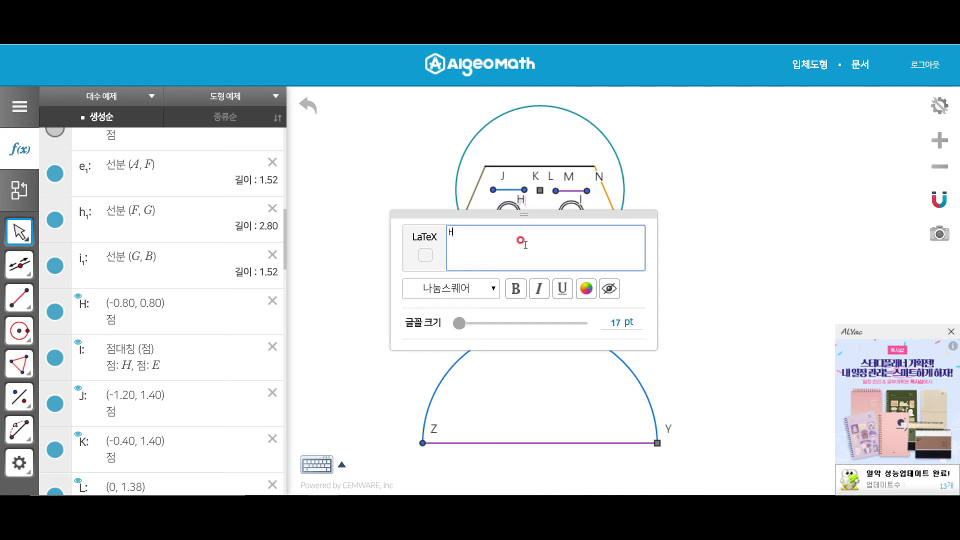
{"action": "left_click", "coordinate": [610, 289]}
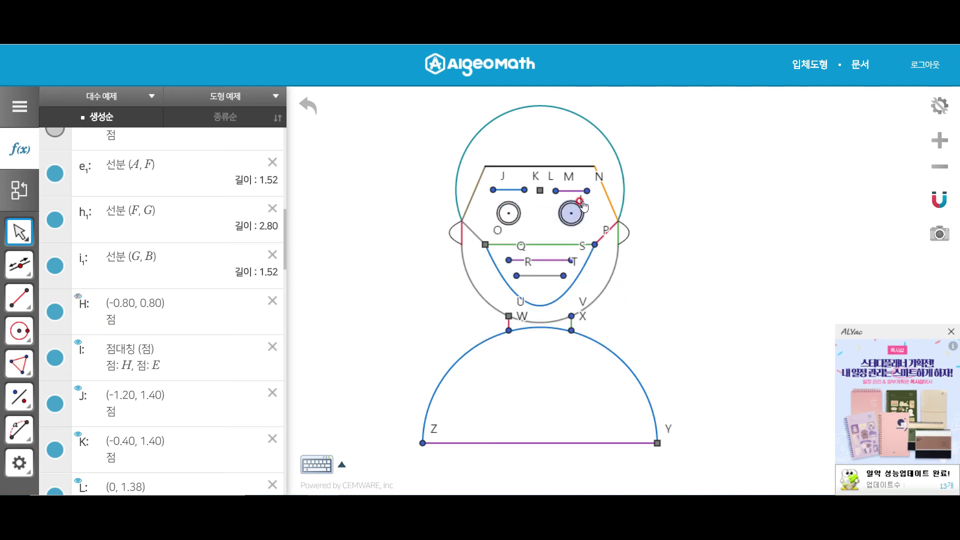
{"action": "double_click", "coordinate": [580, 203]}
{"action": "left_click", "coordinate": [668, 292]}
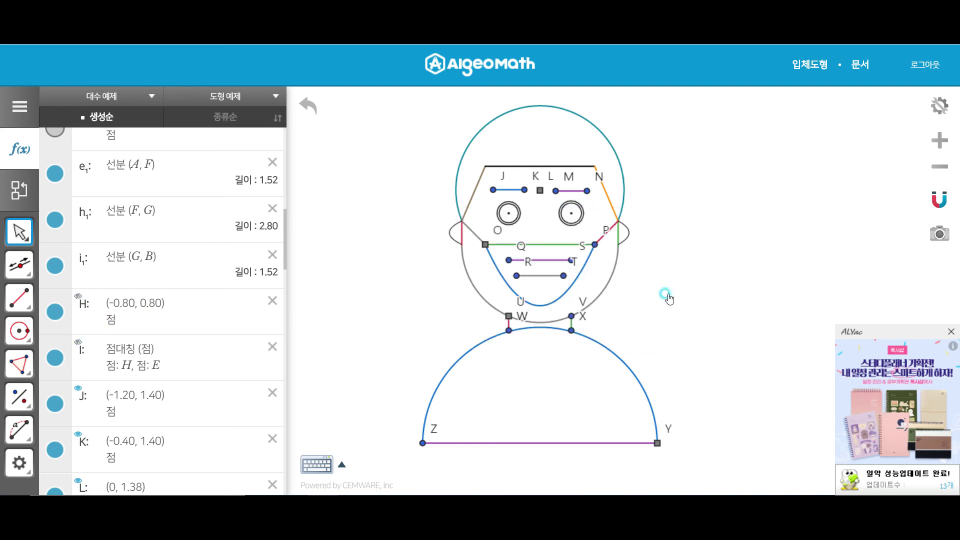
Hide the eyebrow points J, K, M and N and the point L between them
{"action": "scroll", "coordinate": [58, 330], "scroll_direction": "down", "scroll_amount": 2}
{"action": "left_click", "coordinate": [56, 339]}
{"action": "left_click", "coordinate": [56, 374]}
{"action": "scroll", "coordinate": [57, 350], "scroll_direction": "down", "scroll_amount": 3}
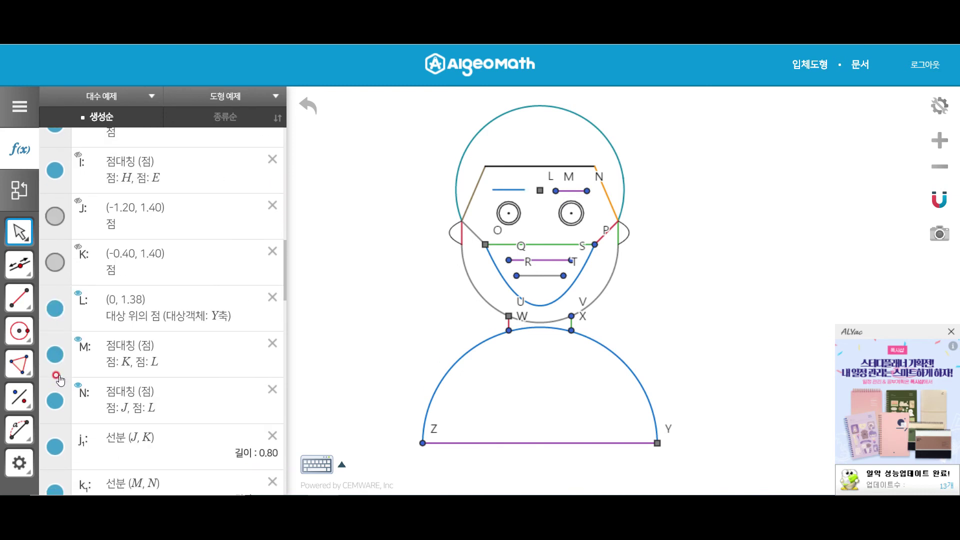
{"action": "left_click", "coordinate": [55, 308]}
{"action": "left_click", "coordinate": [56, 353]}
{"action": "left_click", "coordinate": [55, 400]}
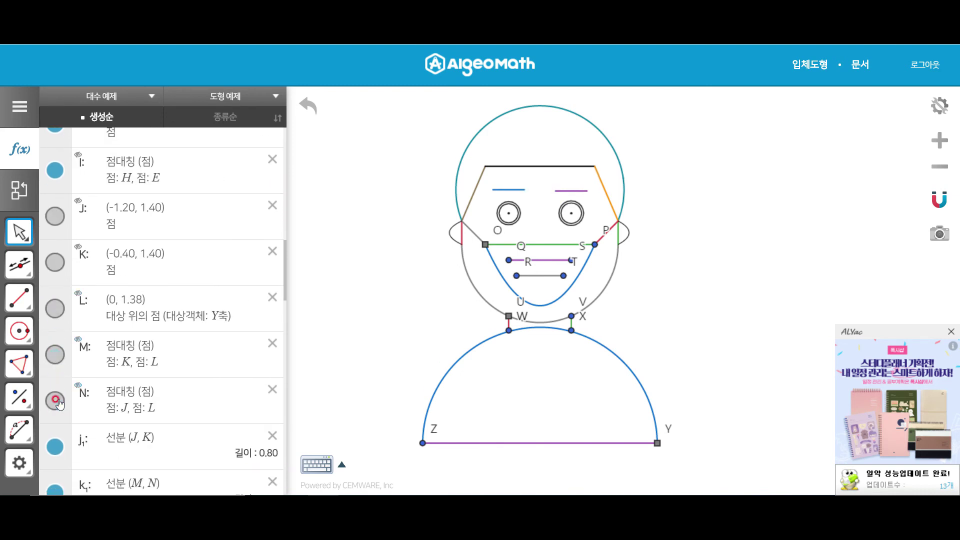
Hide points O and P at the ends of the horizontal line across the cheeks
{"action": "scroll", "coordinate": [193, 304], "scroll_direction": "down", "scroll_amount": 2}
{"action": "scroll", "coordinate": [87, 302], "scroll_direction": "down", "scroll_amount": 2}
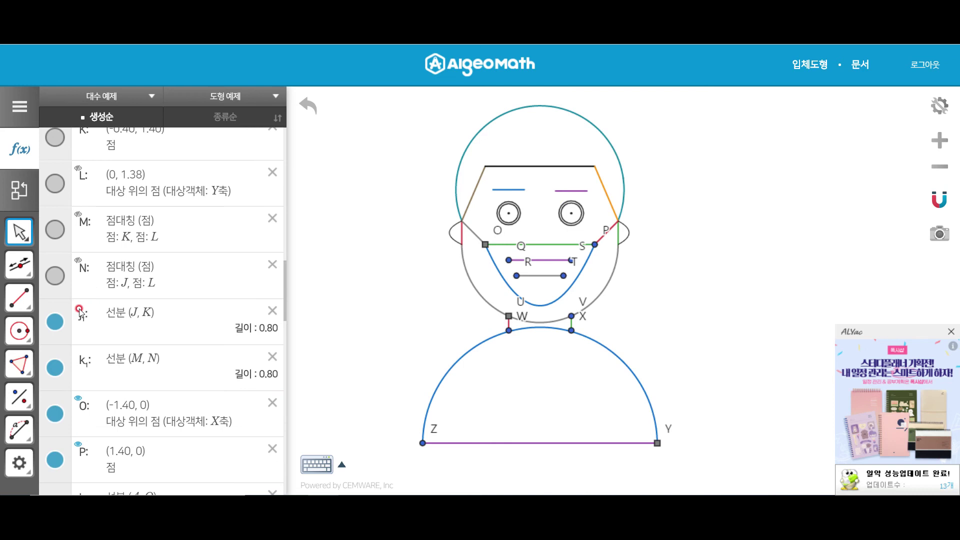
{"action": "scroll", "coordinate": [58, 349], "scroll_direction": "down", "scroll_amount": 2}
{"action": "left_click", "coordinate": [57, 352]}
{"action": "left_click", "coordinate": [55, 397]}
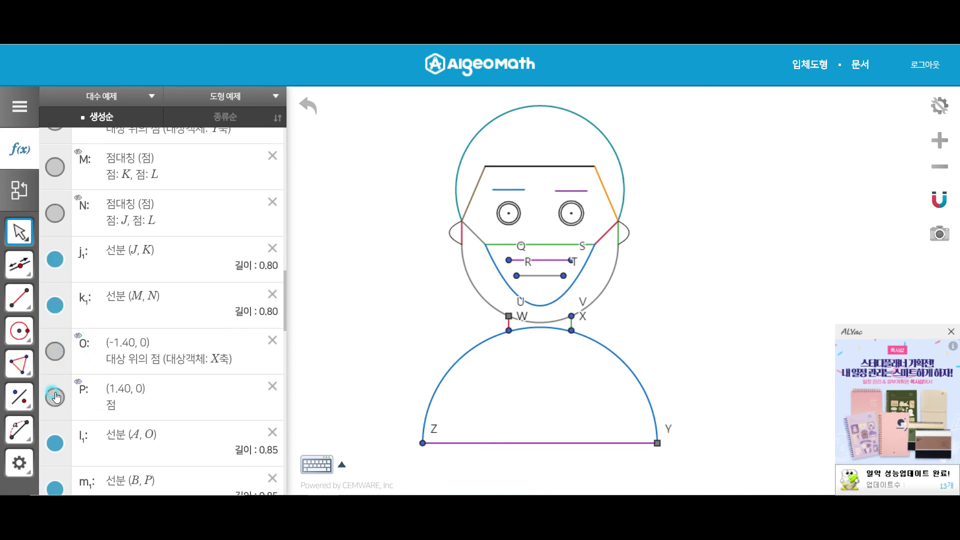
{"action": "scroll", "coordinate": [57, 398], "scroll_direction": "down", "scroll_amount": 8}
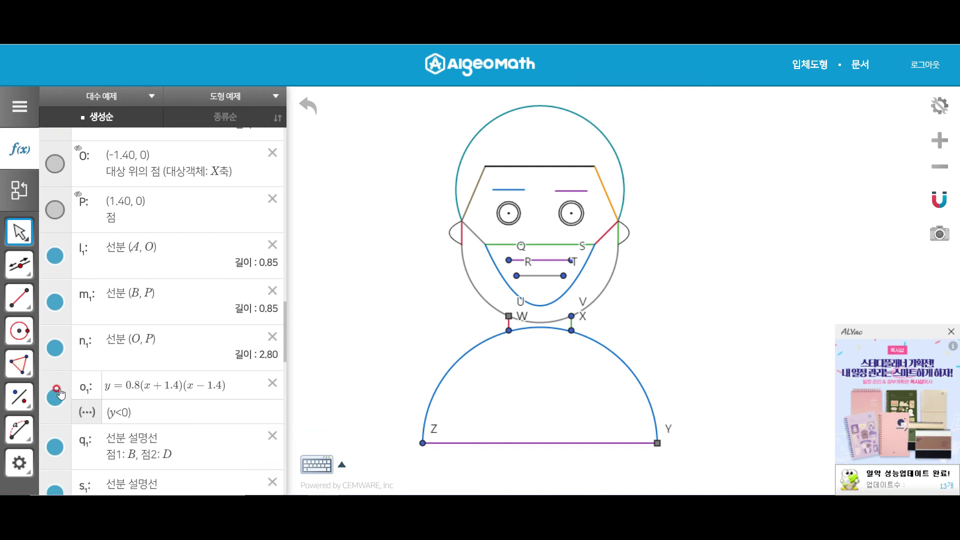
{"action": "scroll", "coordinate": [69, 324], "scroll_direction": "down", "scroll_amount": 4}
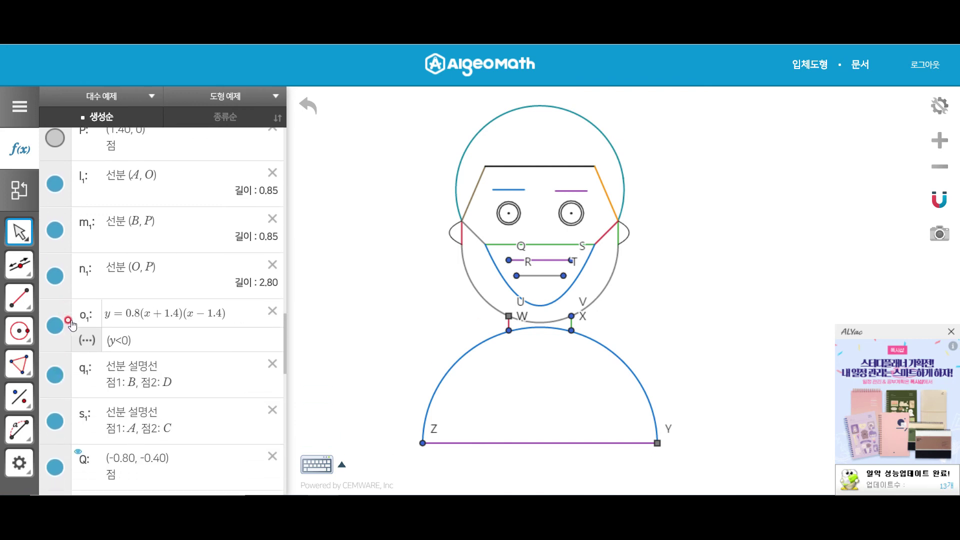
Hide points Q, R, S and T at the ends of the two short lines on the mask
{"action": "left_click", "coordinate": [55, 352]}
{"action": "left_click", "coordinate": [55, 396]}
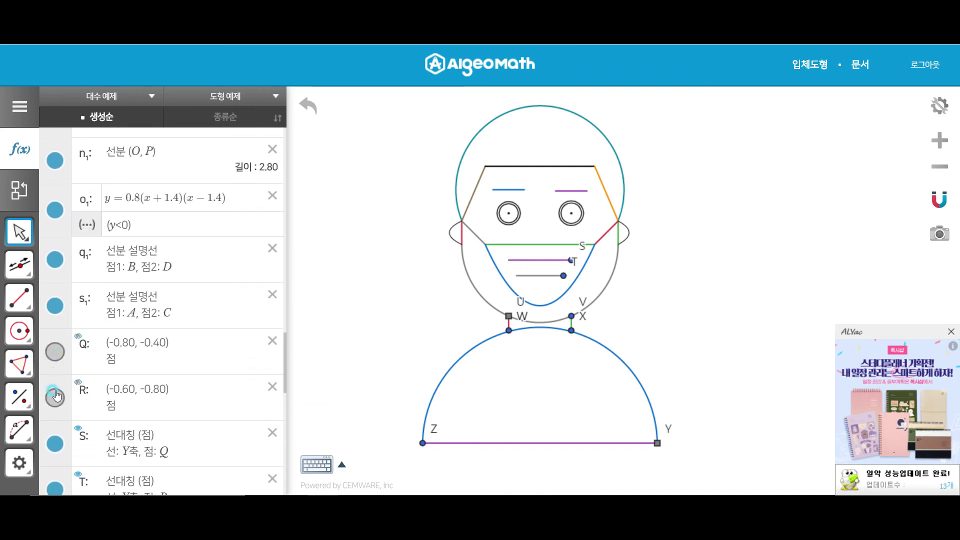
{"action": "scroll", "coordinate": [56, 394], "scroll_direction": "down", "scroll_amount": 2}
{"action": "left_click", "coordinate": [55, 381]}
{"action": "left_click", "coordinate": [55, 426]}
{"action": "scroll", "coordinate": [66, 387], "scroll_direction": "down", "scroll_amount": 4}
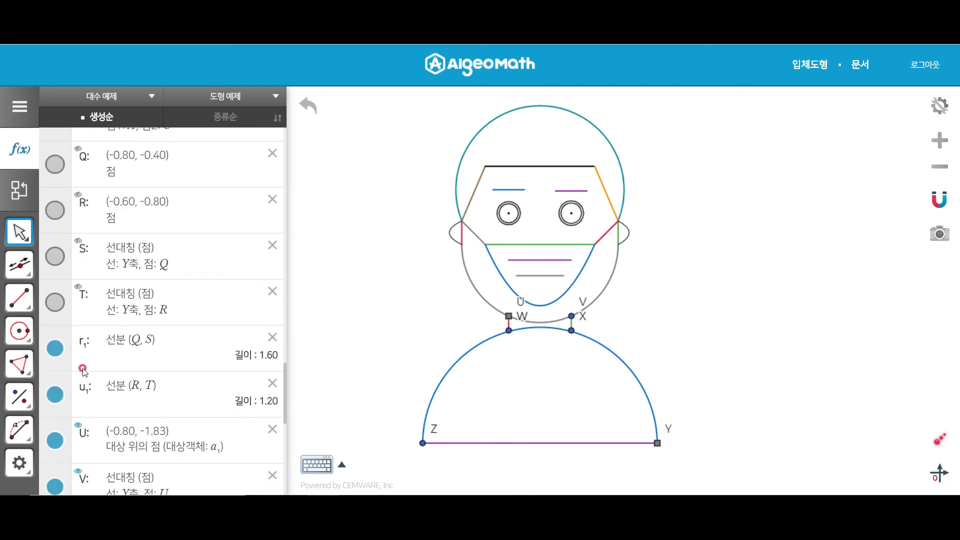
Hide points U, W and X at the ends of the neck segments
{"action": "scroll", "coordinate": [60, 330], "scroll_direction": "down", "scroll_amount": 4}
{"action": "left_click", "coordinate": [57, 324]}
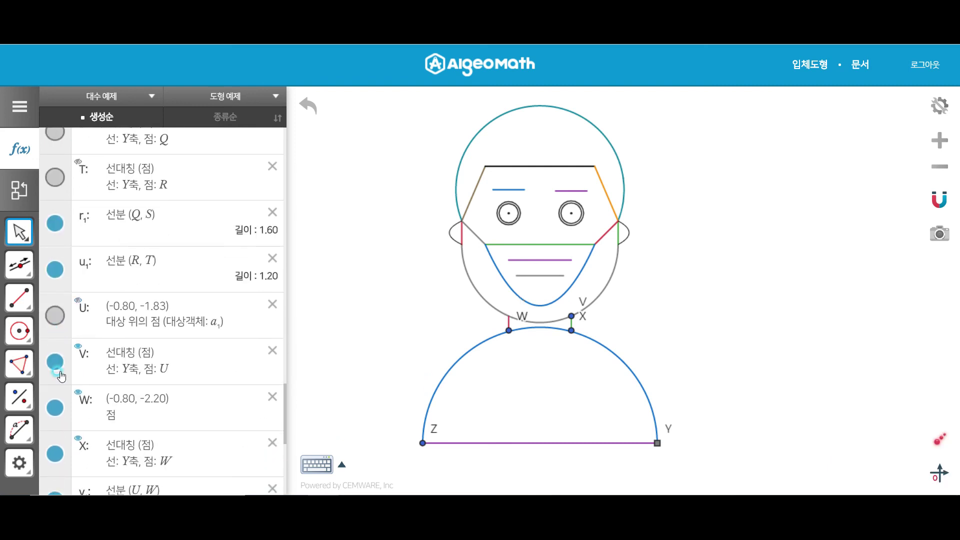
{"action": "left_click", "coordinate": [56, 410]}
{"action": "scroll", "coordinate": [59, 395], "scroll_direction": "down", "scroll_amount": 2}
{"action": "left_click", "coordinate": [59, 395]}
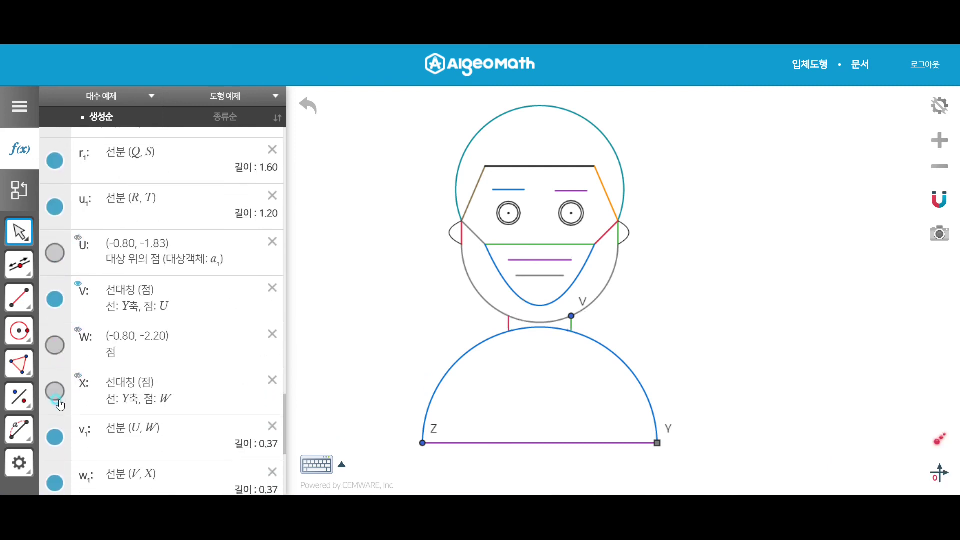
Hide points Y and Z at the ends of the shoulder baseline
{"action": "scroll", "coordinate": [60, 399], "scroll_direction": "down", "scroll_amount": 6}
{"action": "left_click", "coordinate": [58, 400]}
{"action": "scroll", "coordinate": [59, 431], "scroll_direction": "down", "scroll_amount": 2}
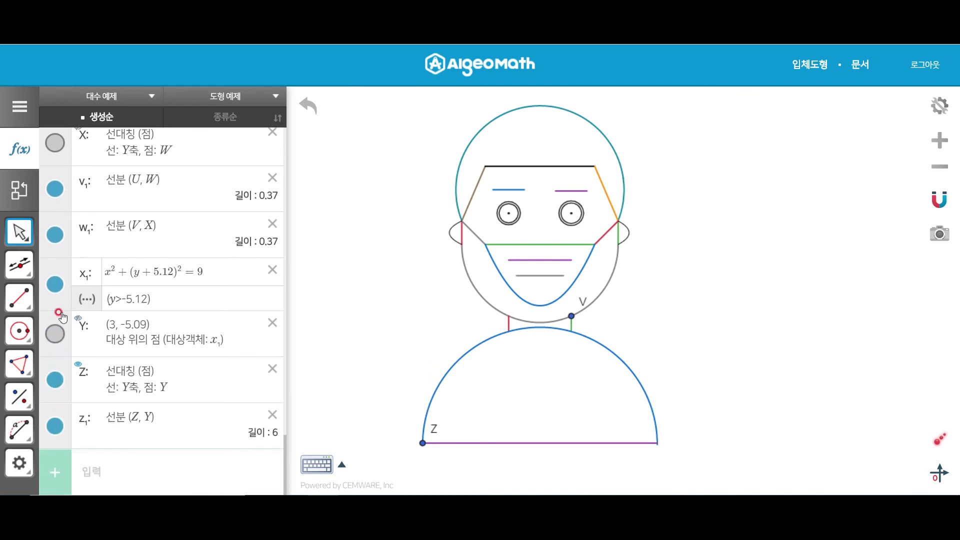
{"action": "scroll", "coordinate": [60, 316], "scroll_direction": "up", "scroll_amount": 2}
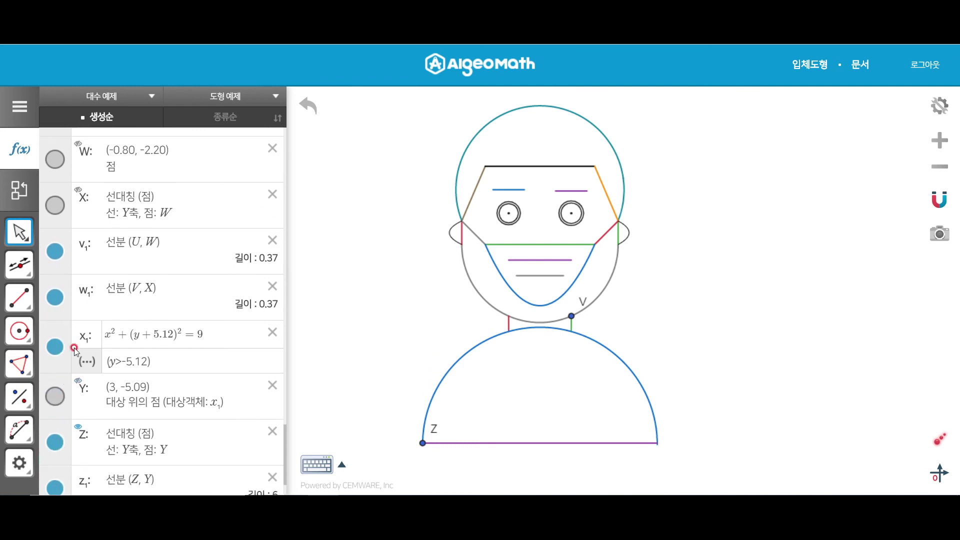
{"action": "left_click", "coordinate": [56, 442]}
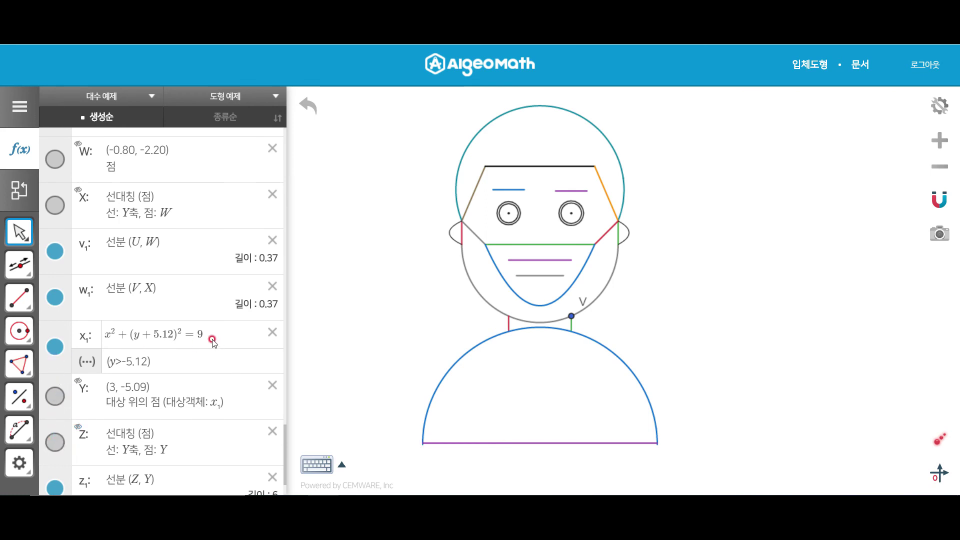
Hide the remaining neck point V on the face arc
{"action": "scroll", "coordinate": [93, 303], "scroll_direction": "up", "scroll_amount": 4}
{"action": "left_click", "coordinate": [56, 240]}
{"action": "left_click", "coordinate": [214, 254]}
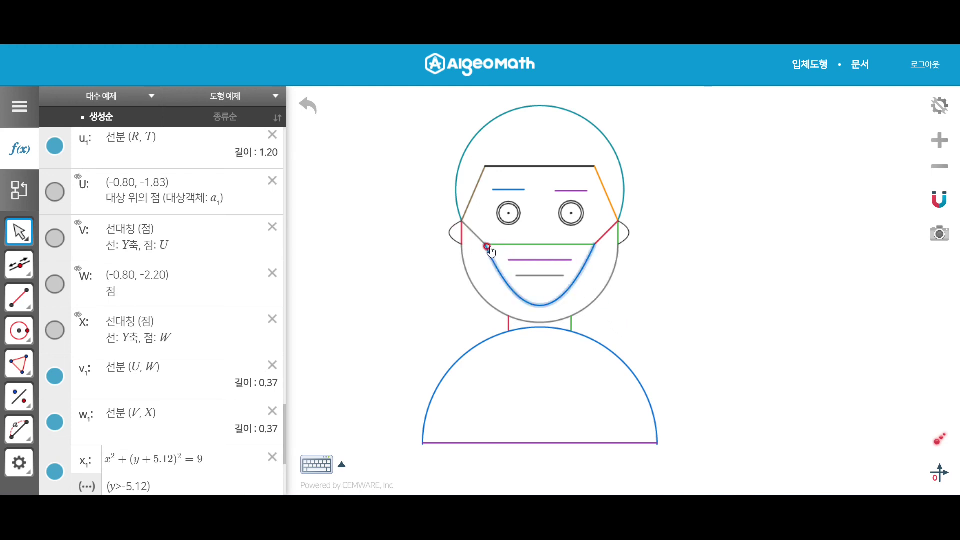
Colour the upper head arc and the slanted hairline segments AF and GB black
{"action": "left_click", "coordinate": [478, 187]}
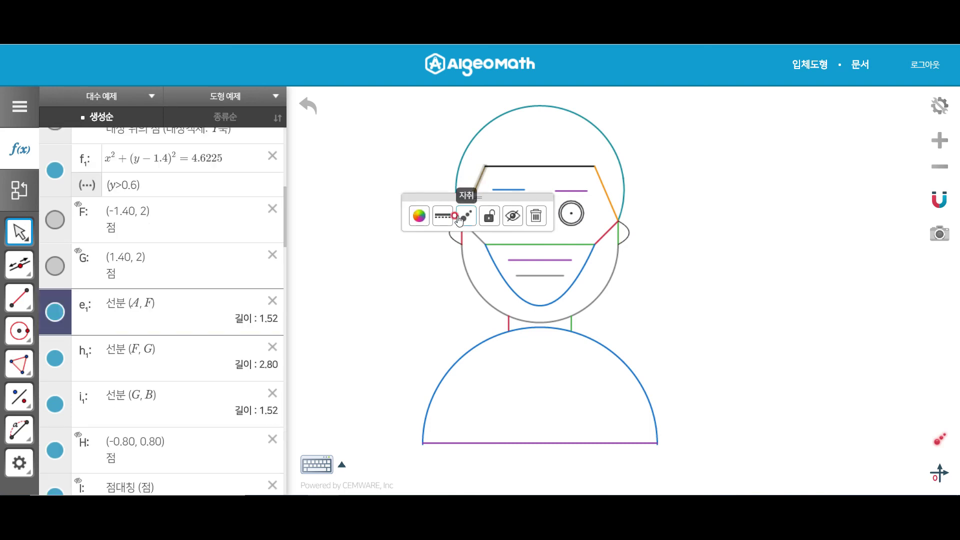
{"action": "left_click", "coordinate": [419, 215]}
{"action": "left_click", "coordinate": [461, 155]}
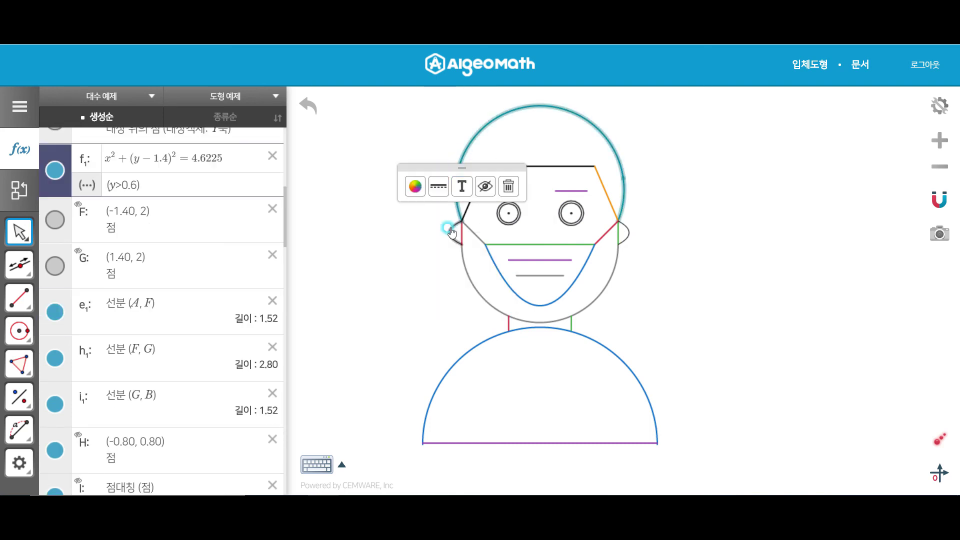
{"action": "left_click", "coordinate": [415, 187]}
{"action": "left_click", "coordinate": [472, 256]}
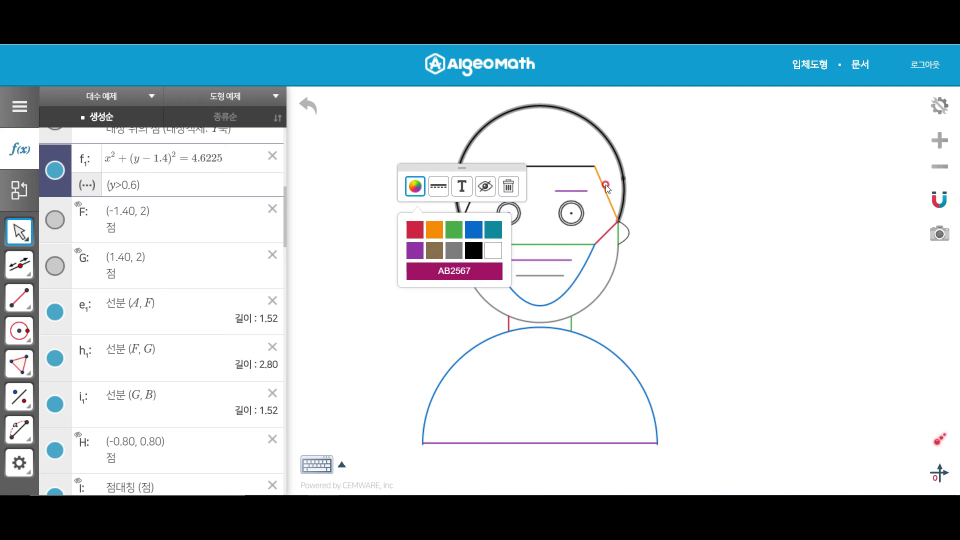
{"action": "left_click", "coordinate": [604, 186]}
{"action": "left_click", "coordinate": [548, 218]}
{"action": "left_click", "coordinate": [604, 277]}
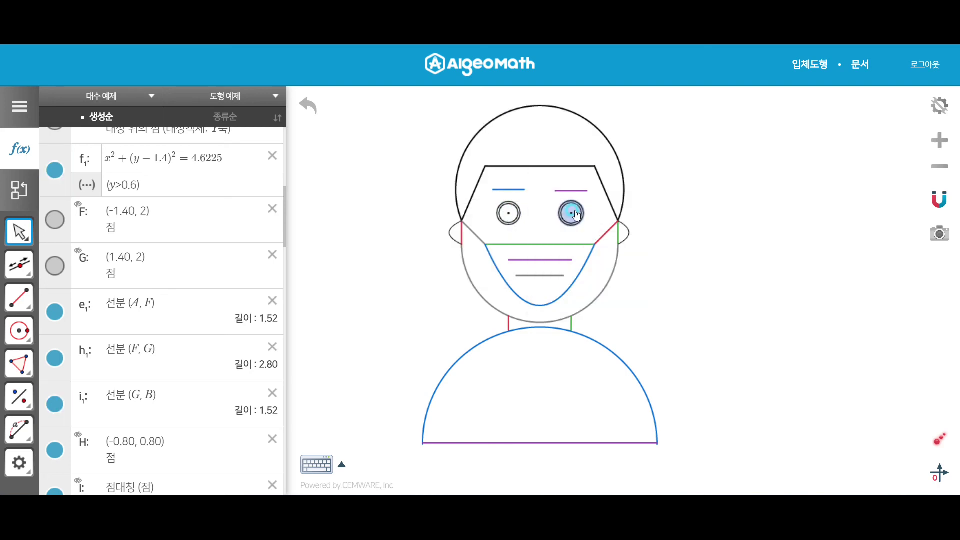
Colour both eyebrow segments, JK and MN, black
{"action": "left_click", "coordinate": [518, 189]}
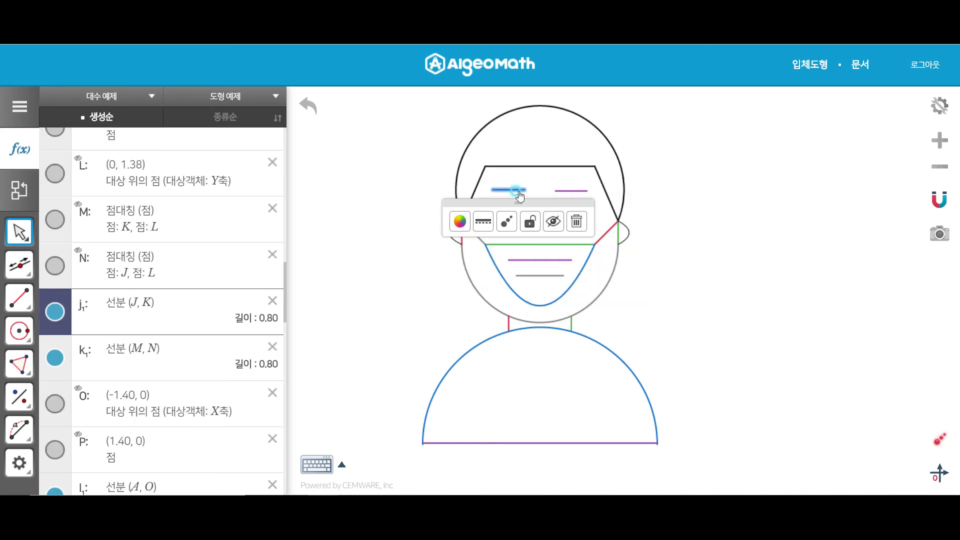
{"action": "left_click", "coordinate": [459, 221]}
{"action": "left_click", "coordinate": [518, 289]}
{"action": "left_click", "coordinate": [571, 210]}
{"action": "left_click", "coordinate": [575, 192]}
{"action": "left_click", "coordinate": [512, 246]}
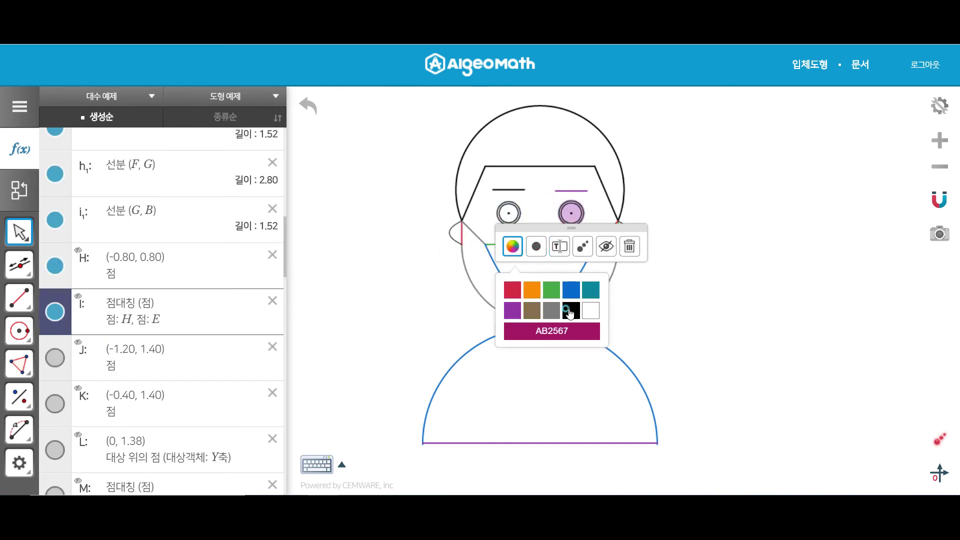
{"action": "left_click", "coordinate": [580, 190]}
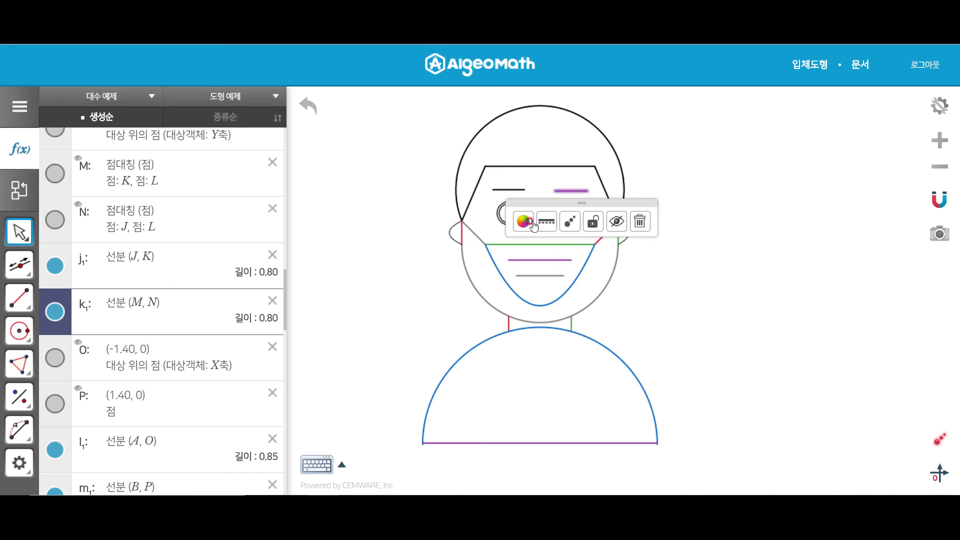
{"action": "left_click", "coordinate": [523, 221]}
{"action": "left_click", "coordinate": [604, 283]}
Colour the slanted mask strap segments AO and BP black
{"action": "left_click", "coordinate": [473, 233]}
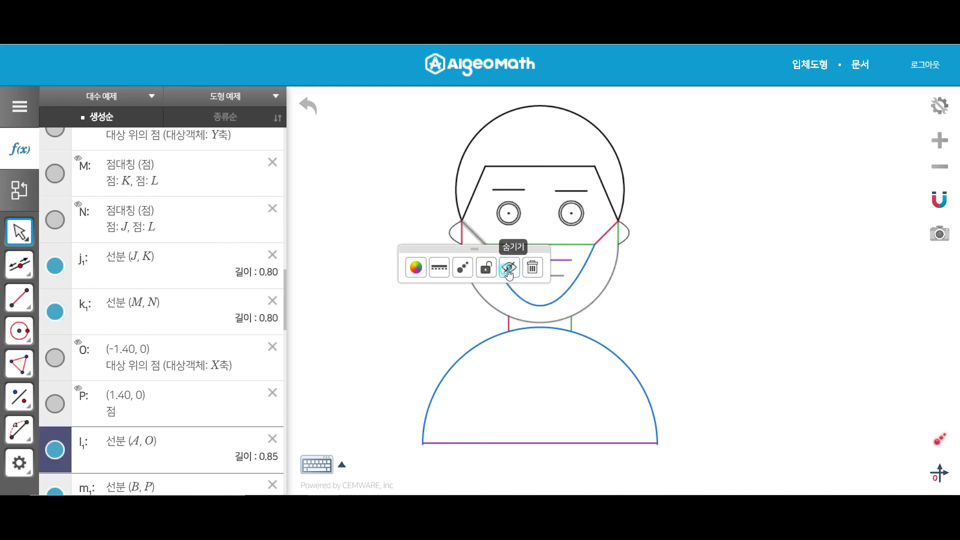
{"action": "left_click", "coordinate": [416, 267]}
{"action": "left_click", "coordinate": [473, 332]}
{"action": "left_click", "coordinate": [600, 242]}
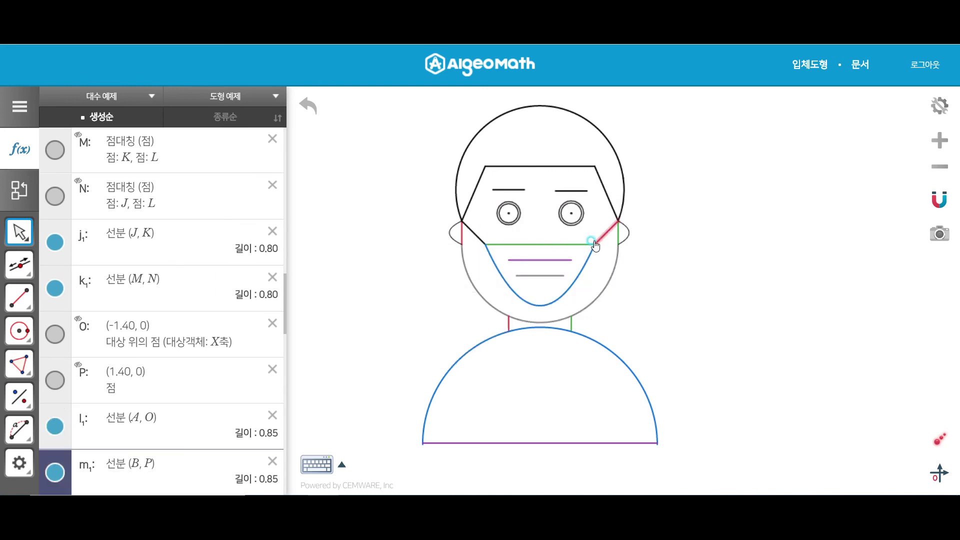
{"action": "left_click", "coordinate": [539, 272]}
{"action": "left_click", "coordinate": [598, 336]}
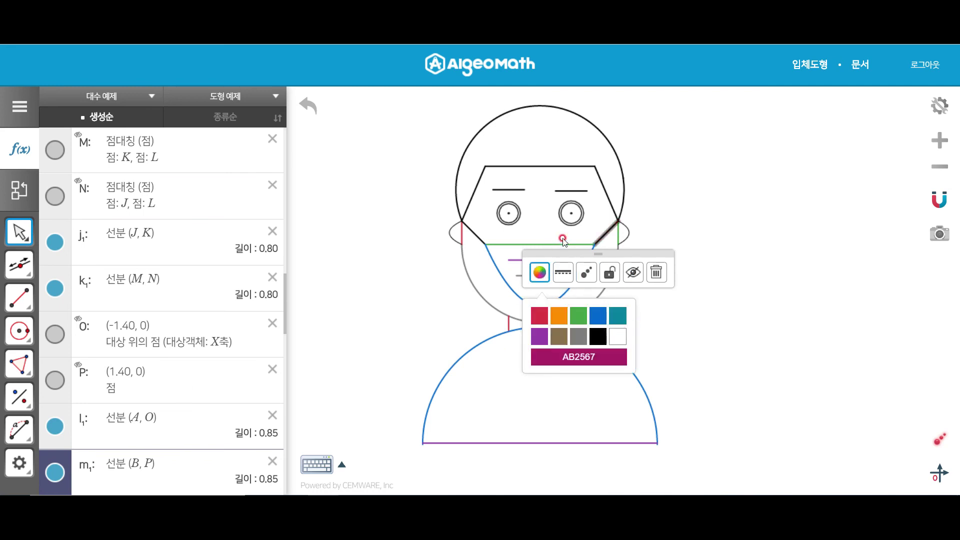
Colour the vertical segments AC and BD beside the ears black
{"action": "left_click", "coordinate": [563, 243]}
{"action": "left_click", "coordinate": [460, 232]}
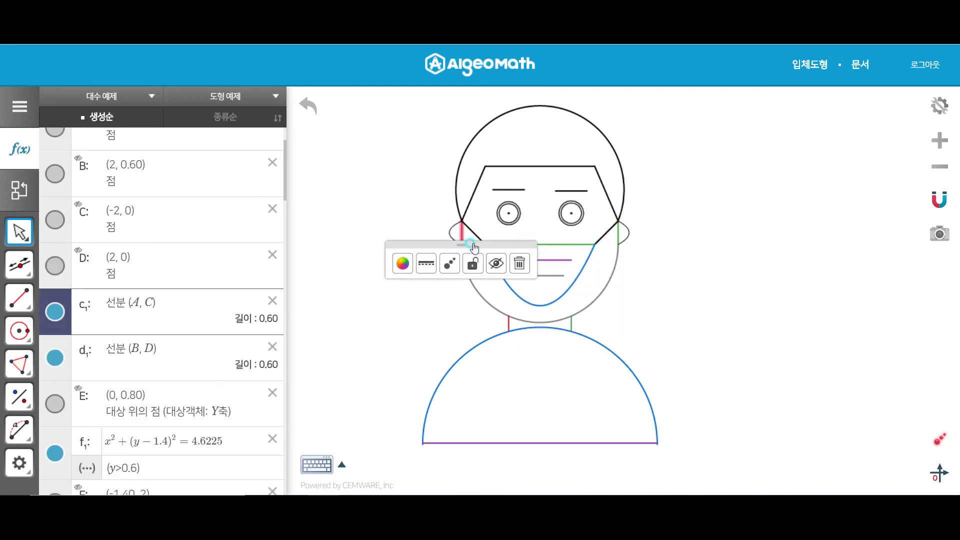
{"action": "left_click", "coordinate": [411, 257]}
{"action": "left_click", "coordinate": [461, 327]}
{"action": "left_click", "coordinate": [452, 226]}
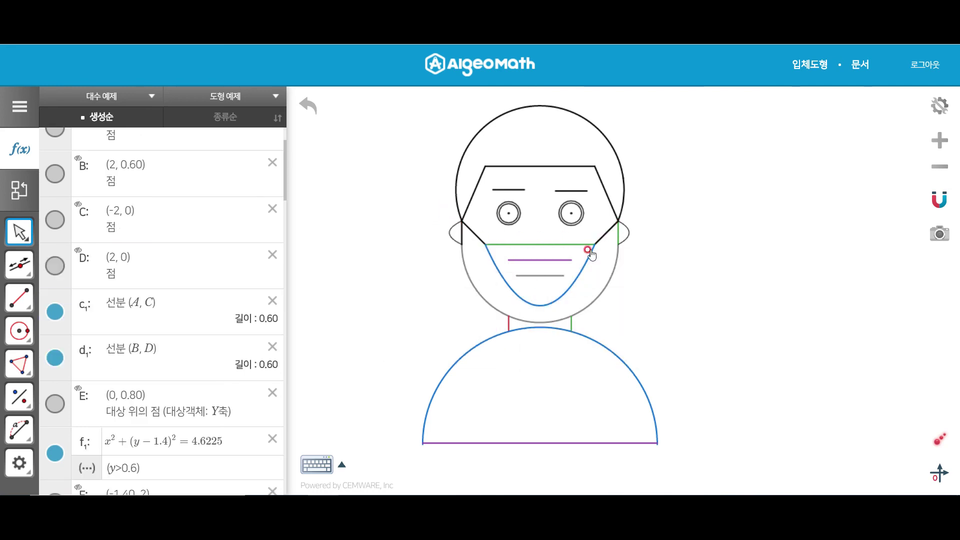
{"action": "left_click", "coordinate": [618, 238]}
{"action": "left_click", "coordinate": [558, 269]}
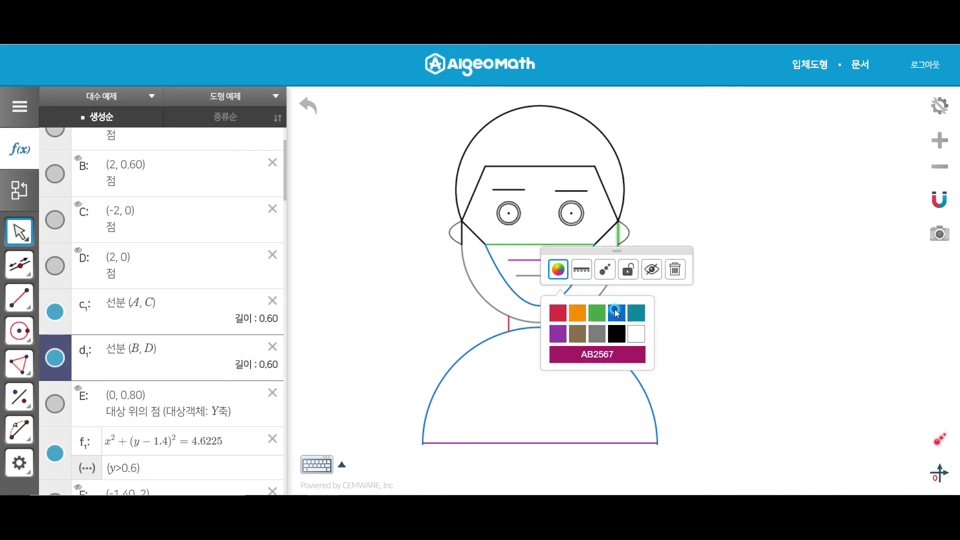
{"action": "left_click", "coordinate": [618, 334]}
Colour the lower face arc black
{"action": "left_click", "coordinate": [601, 294]}
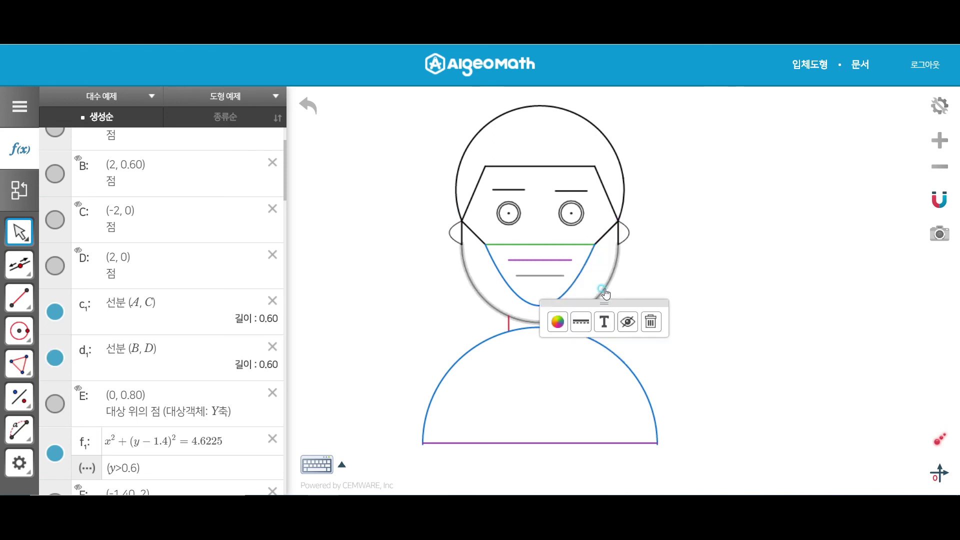
{"action": "left_click", "coordinate": [557, 322]}
{"action": "left_click", "coordinate": [605, 386]}
Colour the mask's upper edge segment OP and its parabola red
{"action": "left_click", "coordinate": [541, 244]}
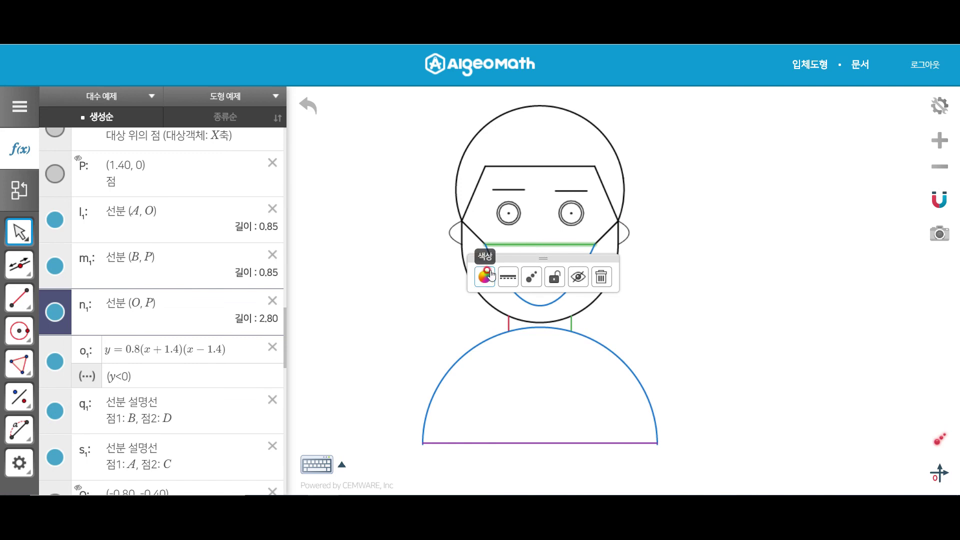
{"action": "left_click", "coordinate": [485, 276]}
{"action": "left_click", "coordinate": [489, 324]}
{"action": "left_click", "coordinate": [503, 275]}
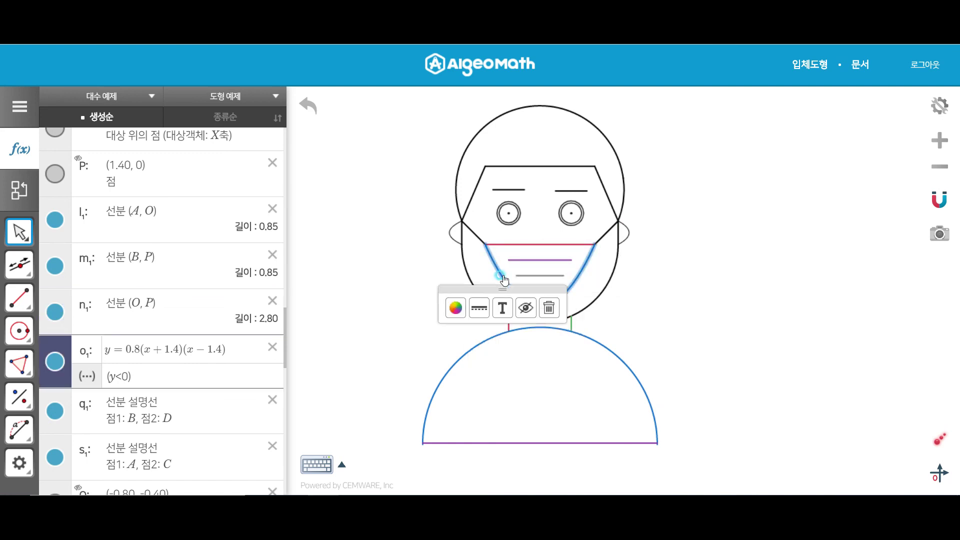
{"action": "left_click", "coordinate": [455, 307]}
{"action": "left_click", "coordinate": [455, 351]}
Colour the two horizontal lines inside the mask, QS and RT, orange
{"action": "left_click", "coordinate": [554, 260]}
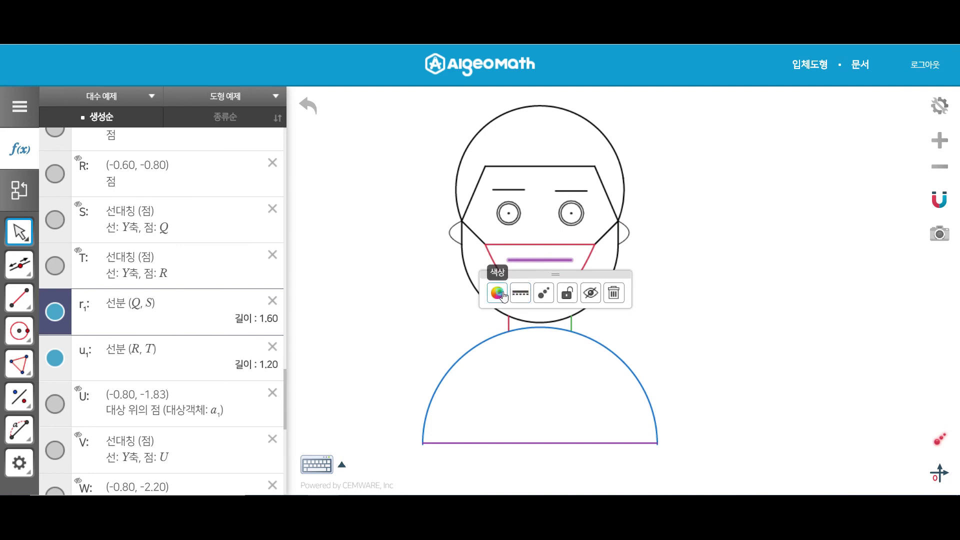
{"action": "left_click", "coordinate": [498, 292]}
{"action": "left_click", "coordinate": [510, 340]}
{"action": "left_click", "coordinate": [525, 241]}
{"action": "left_click", "coordinate": [540, 275]}
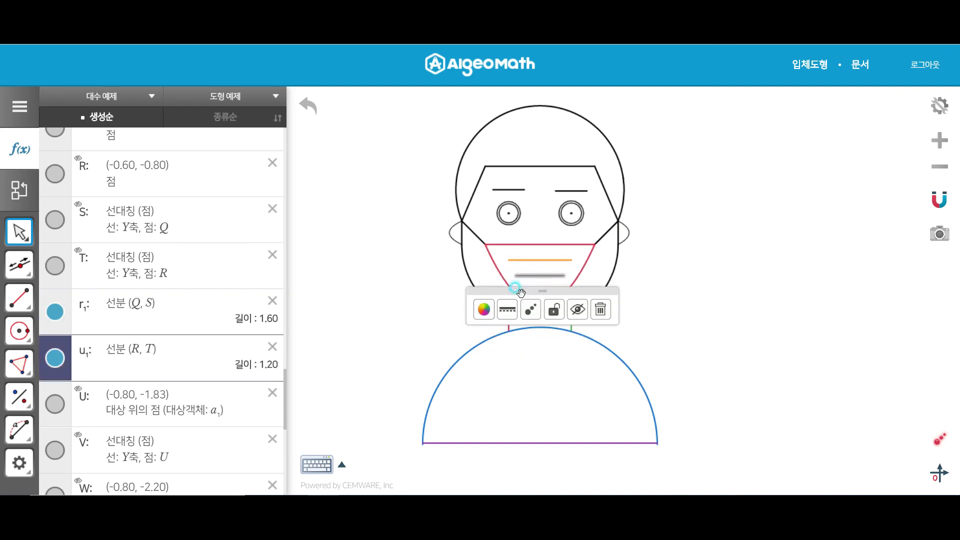
{"action": "left_click", "coordinate": [484, 308]}
{"action": "left_click", "coordinate": [503, 353]}
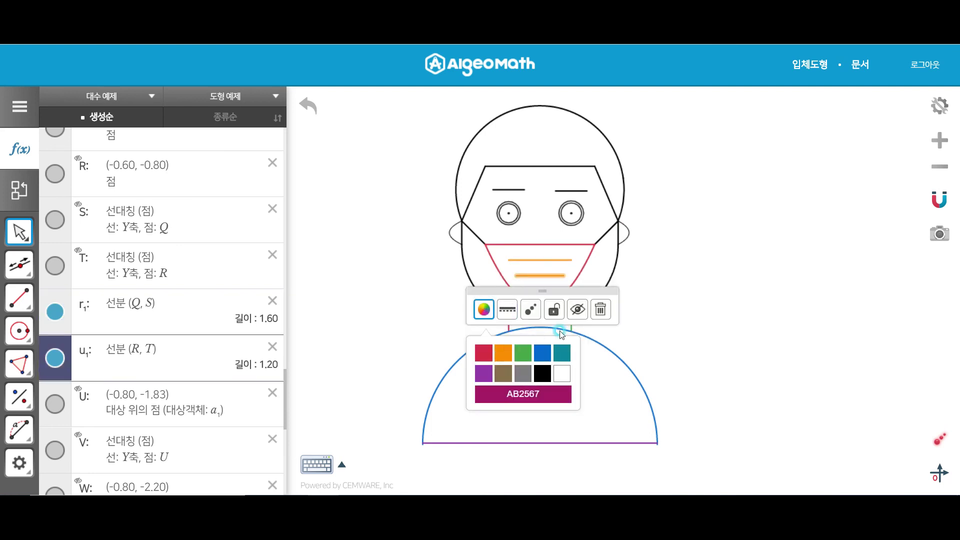
{"action": "left_click", "coordinate": [675, 245]}
Colour the curved lines of both ears black
{"action": "left_click", "coordinate": [626, 234]}
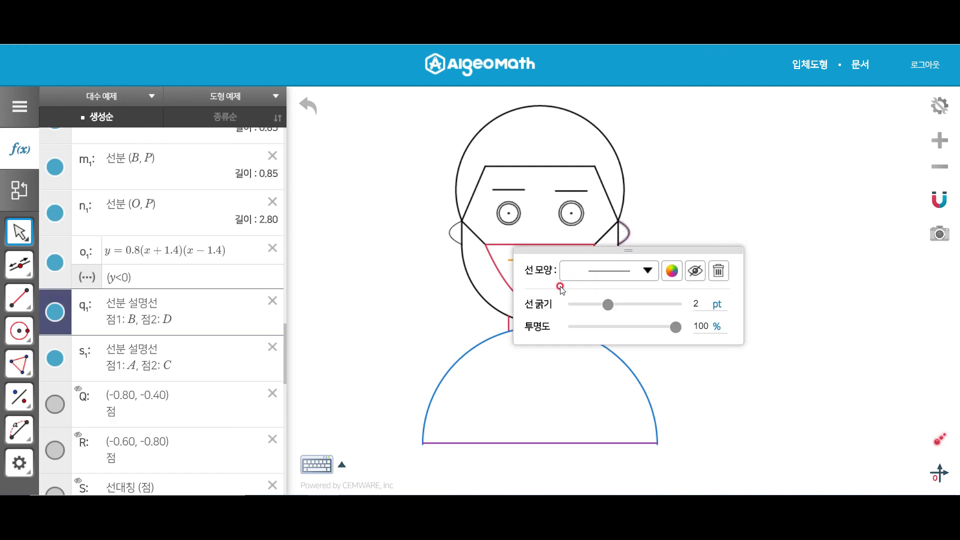
{"action": "left_click", "coordinate": [671, 271]}
{"action": "left_click", "coordinate": [727, 329]}
{"action": "left_click", "coordinate": [450, 233]}
{"action": "left_click", "coordinate": [494, 268]}
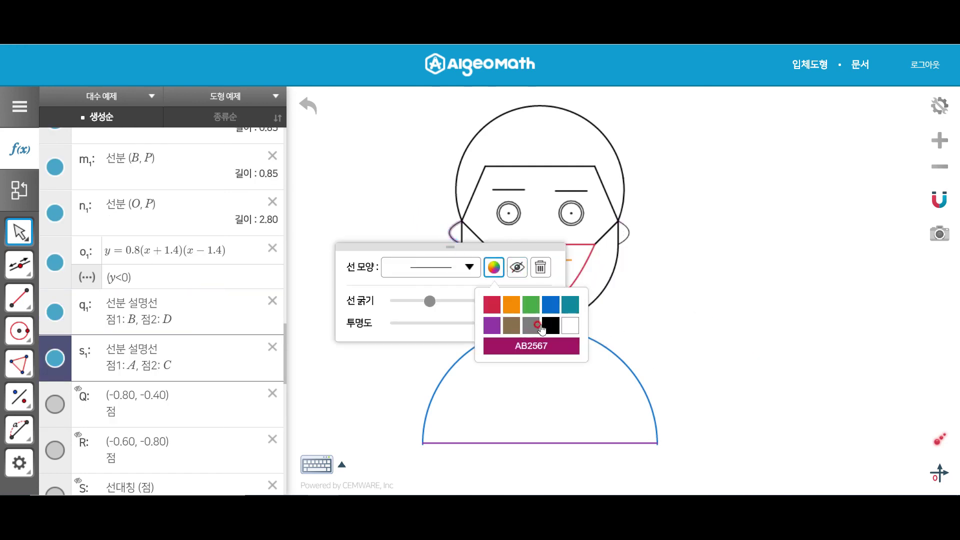
{"action": "left_click", "coordinate": [540, 322]}
{"action": "left_click", "coordinate": [805, 272]}
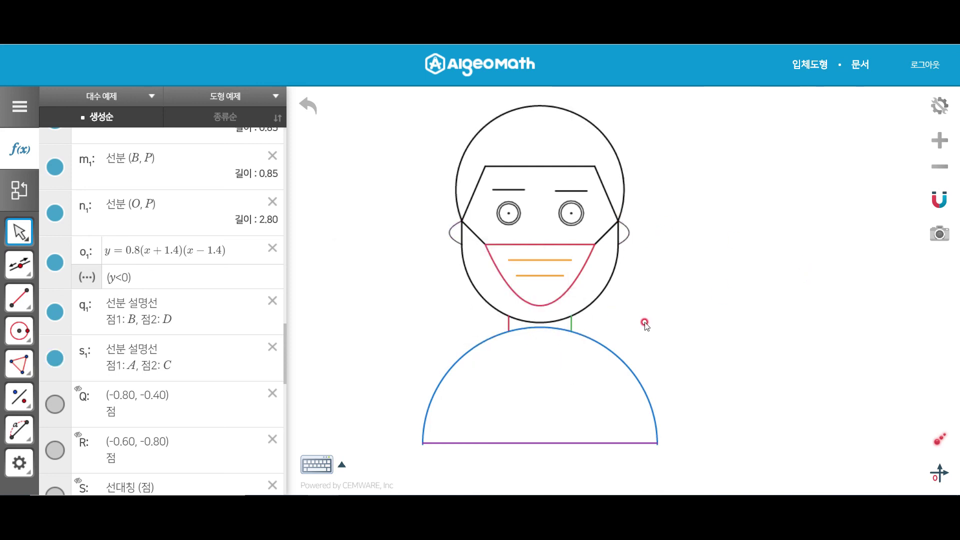
Colour the two neck segments, VX and UW, black
{"action": "left_click", "coordinate": [571, 326]}
{"action": "left_click", "coordinate": [511, 356]}
{"action": "left_click", "coordinate": [570, 415]}
{"action": "left_click", "coordinate": [509, 324]}
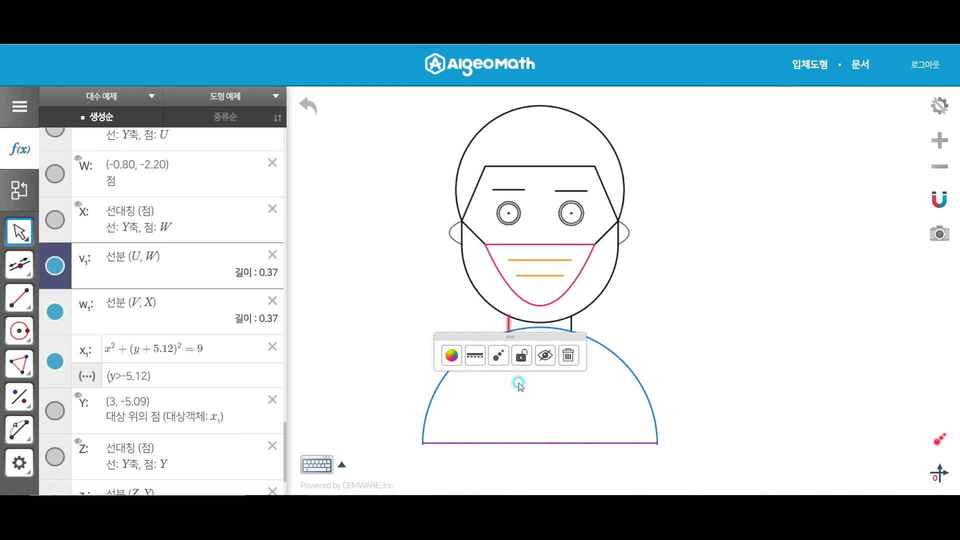
{"action": "left_click", "coordinate": [452, 355]}
{"action": "left_click", "coordinate": [511, 415]}
Give the shoulder arc the custom olive colour A7AB25
{"action": "left_click", "coordinate": [632, 374]}
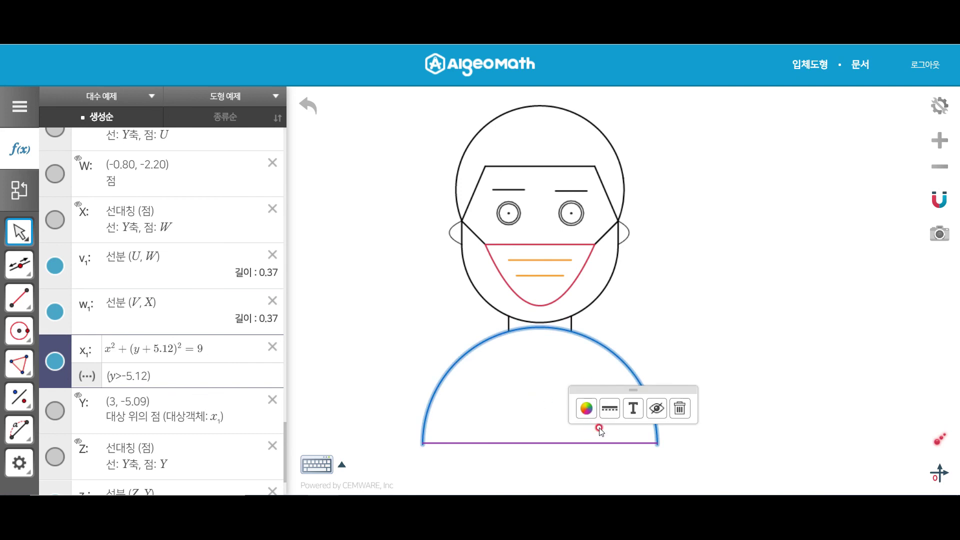
{"action": "left_click", "coordinate": [586, 408]}
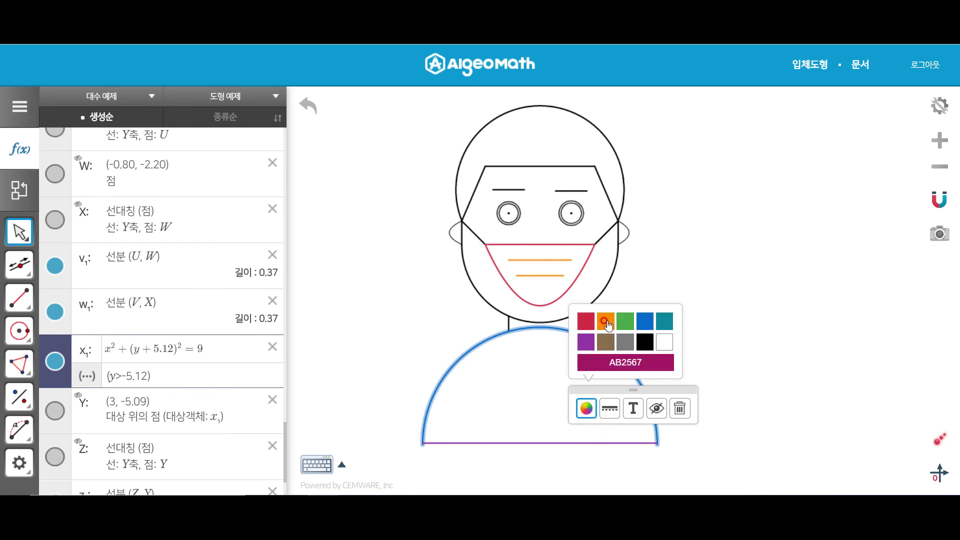
{"action": "left_click", "coordinate": [628, 370]}
{"action": "left_click", "coordinate": [607, 390]}
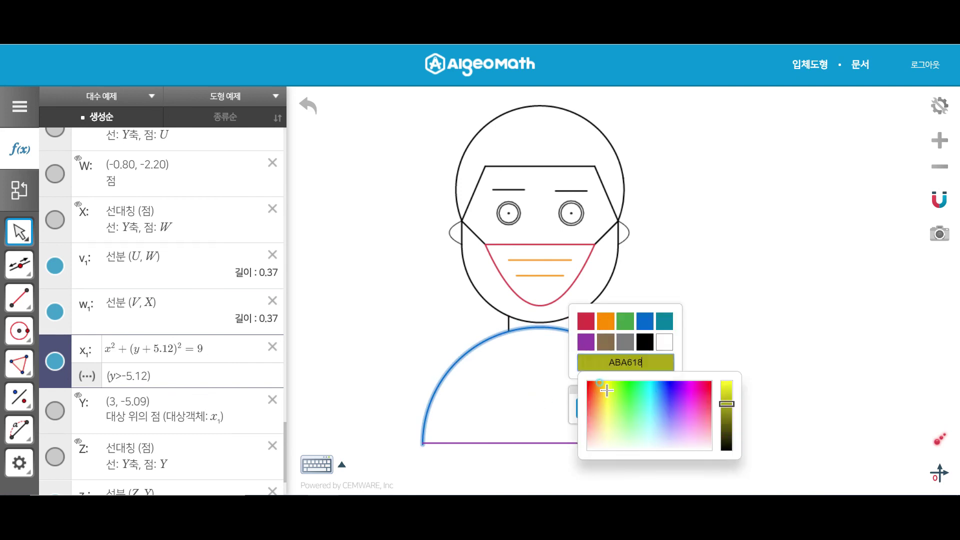
{"action": "mouse_move", "coordinate": [608, 391]}
{"action": "left_mouse_down"}
{"action": "mouse_move", "coordinate": [608, 382]}
{"action": "mouse_move", "coordinate": [603, 423]}
{"action": "mouse_move", "coordinate": [608, 401]}
{"action": "left_mouse_up"}
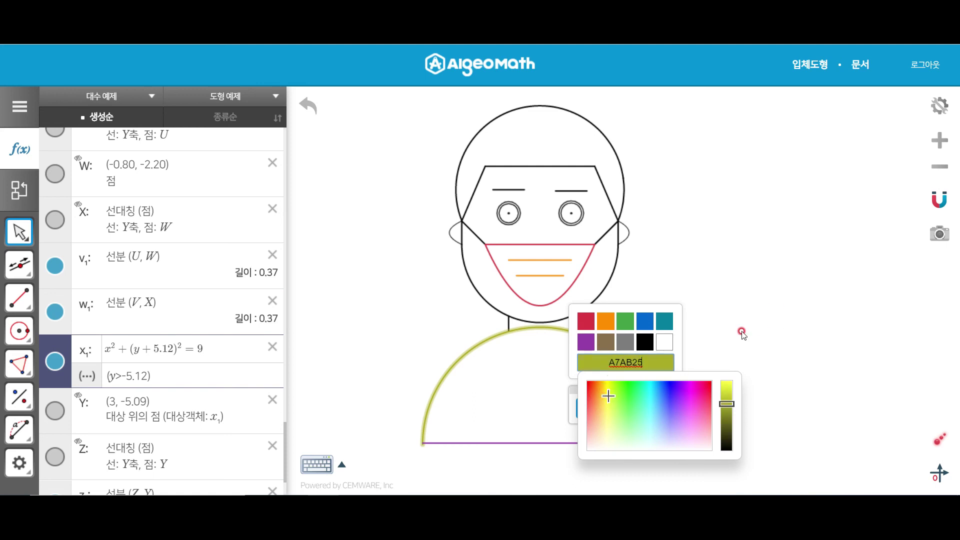
Colour the shoulder arc and its base segment ZY orange
{"action": "mouse_move", "coordinate": [606, 397]}
{"action": "left_mouse_down"}
{"action": "mouse_move", "coordinate": [613, 385]}
{"action": "mouse_move", "coordinate": [605, 383]}
{"action": "left_mouse_up"}
{"action": "left_click_drag", "start_coordinate": [609, 391], "coordinate": [671, 394]}
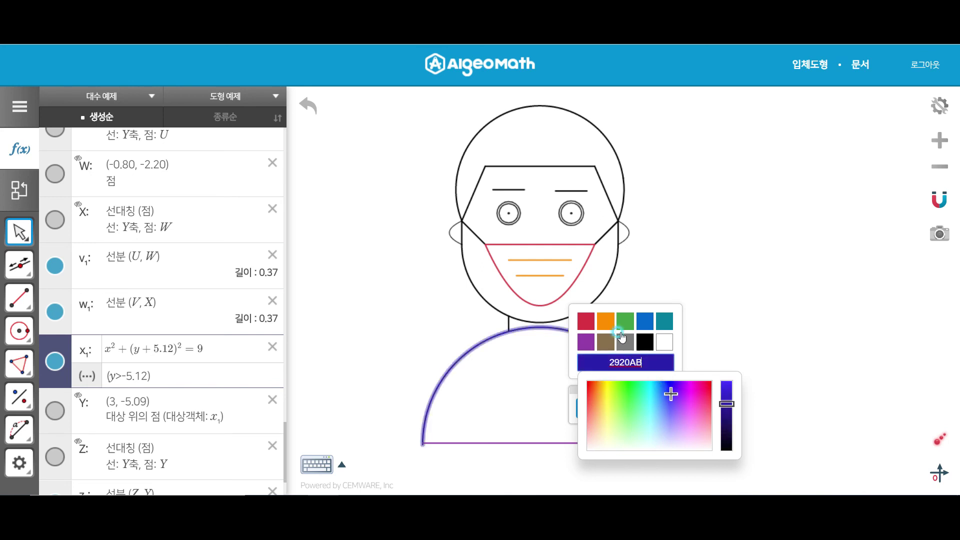
{"action": "left_click", "coordinate": [606, 321]}
{"action": "left_click", "coordinate": [577, 415]}
{"action": "left_click", "coordinate": [534, 444]}
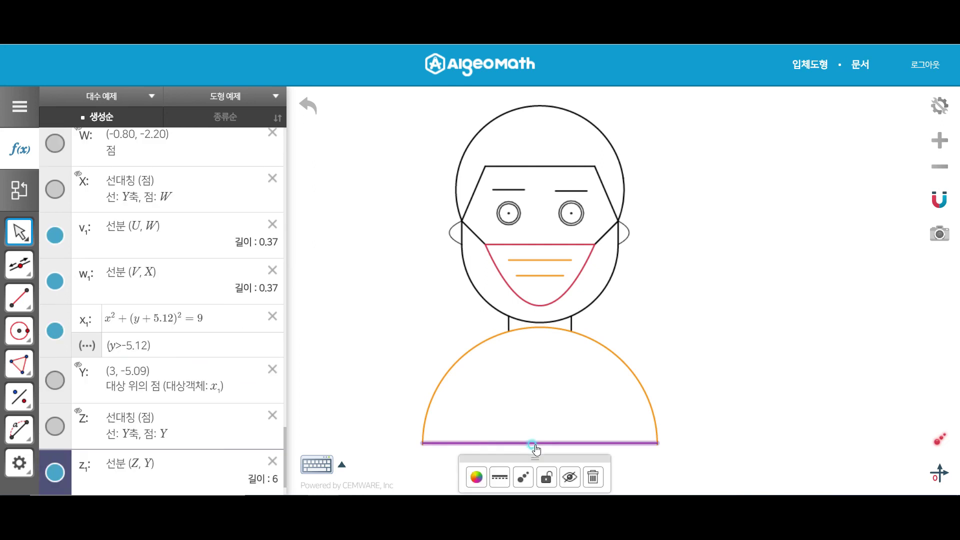
{"action": "left_click", "coordinate": [478, 478]}
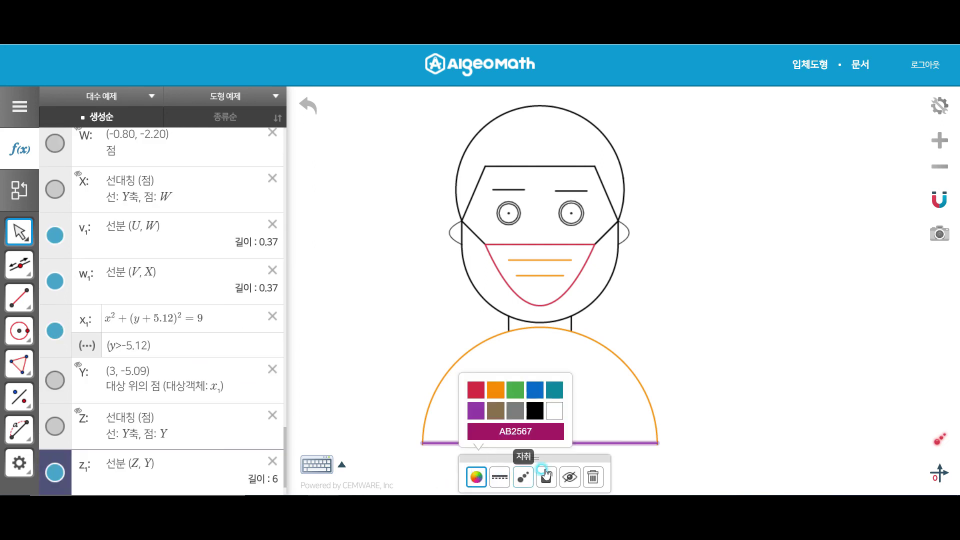
{"action": "left_click", "coordinate": [496, 392]}
{"action": "left_click", "coordinate": [740, 383]}
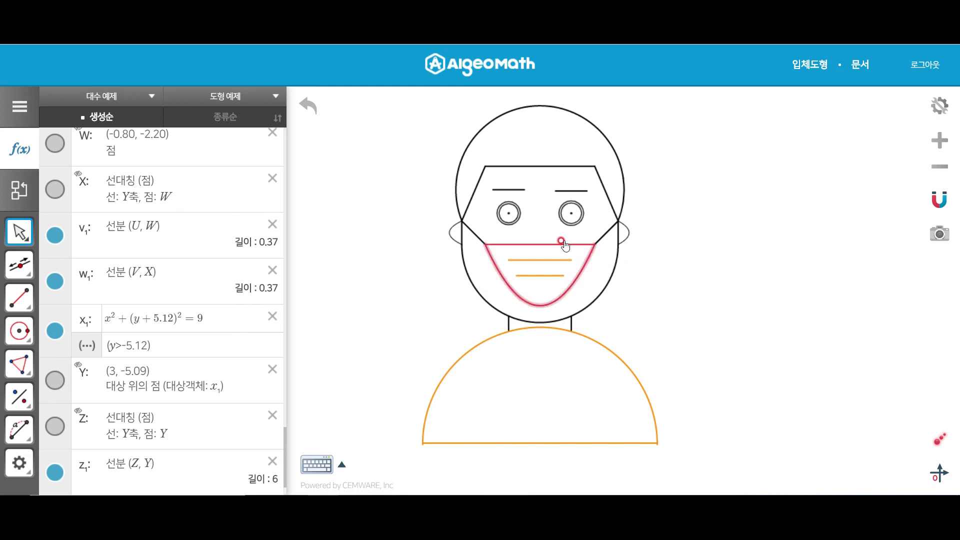
Increase the line thickness of the upper head arc that forms the hair outline
{"action": "left_click", "coordinate": [596, 123]}
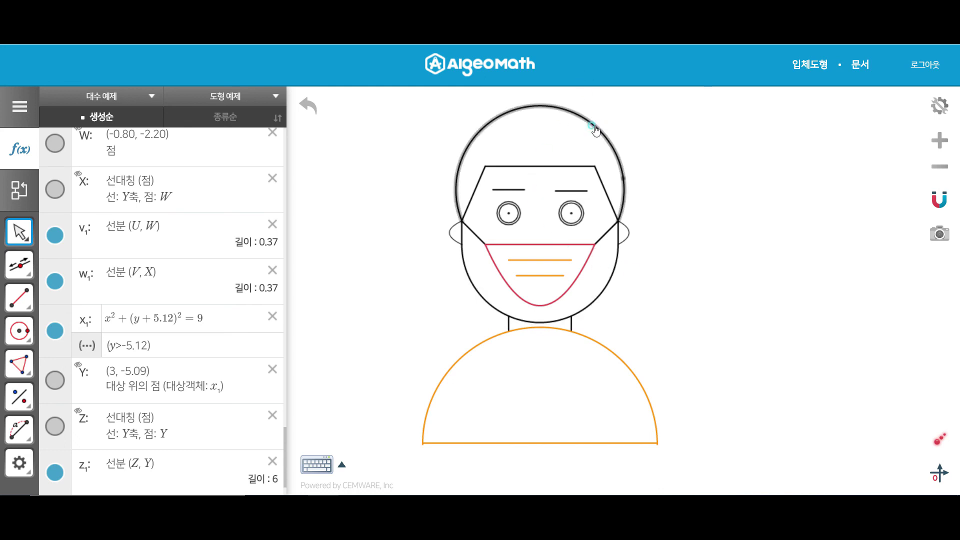
{"action": "left_click", "coordinate": [641, 122]}
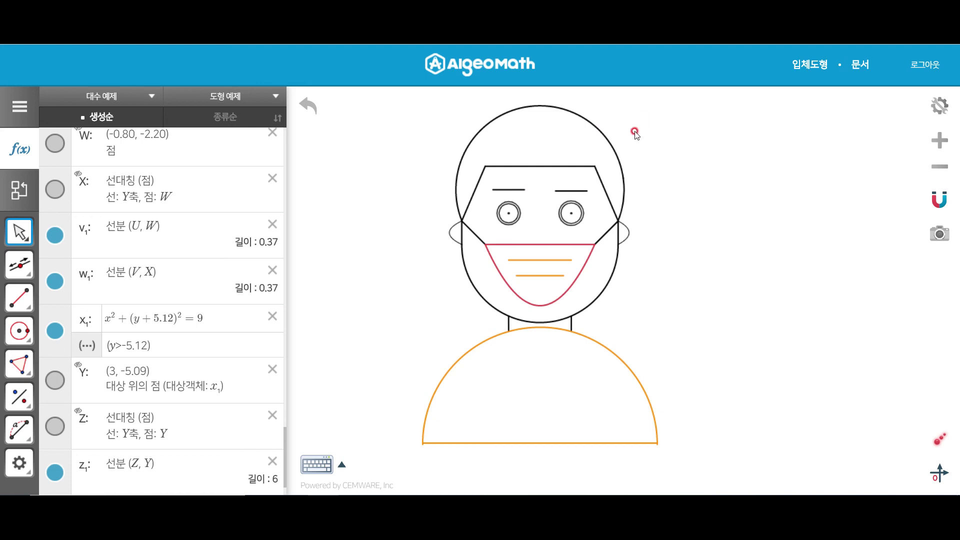
{"action": "left_click", "coordinate": [611, 146]}
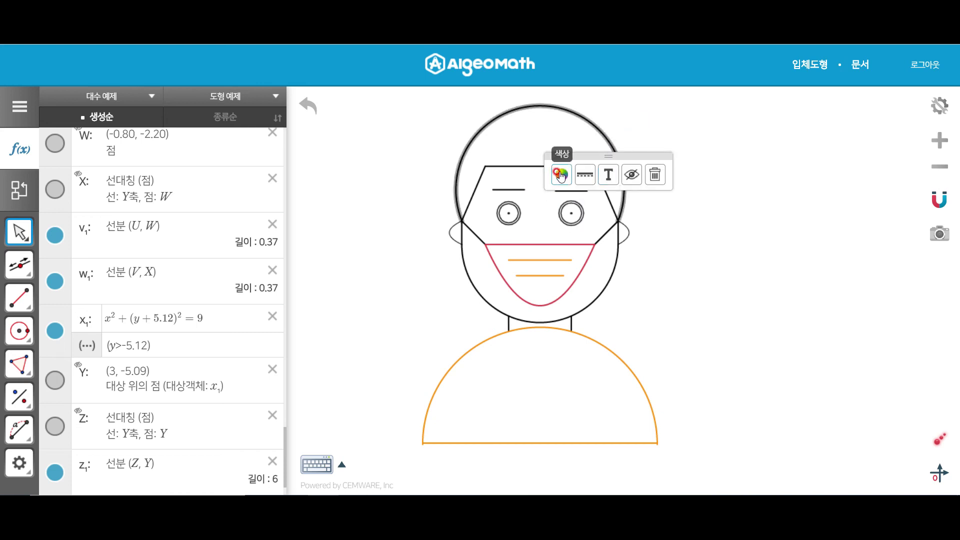
{"action": "left_click", "coordinate": [562, 175]}
{"action": "left_click", "coordinate": [585, 175]}
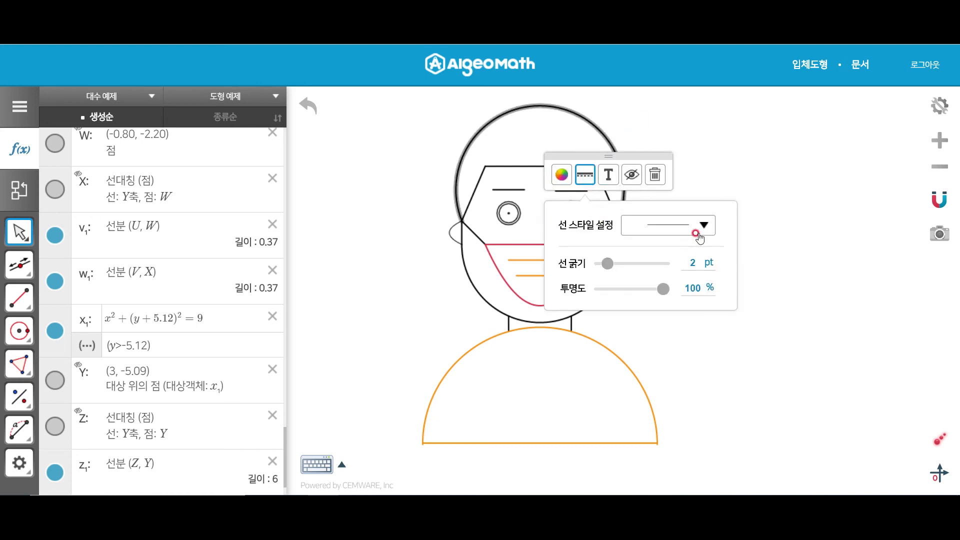
{"action": "left_click_drag", "start_coordinate": [607, 266], "coordinate": [632, 266]}
{"action": "left_click", "coordinate": [789, 195]}
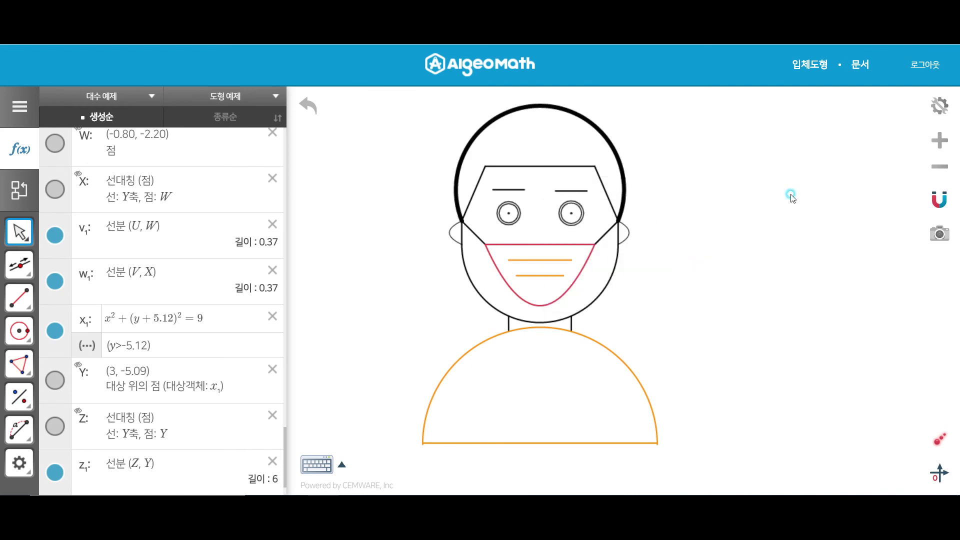
Set hairline segments FG and AF to a line thickness of 6 pt and thicken segment GB to match
{"action": "left_click", "coordinate": [554, 166]}
{"action": "left_click", "coordinate": [520, 197]}
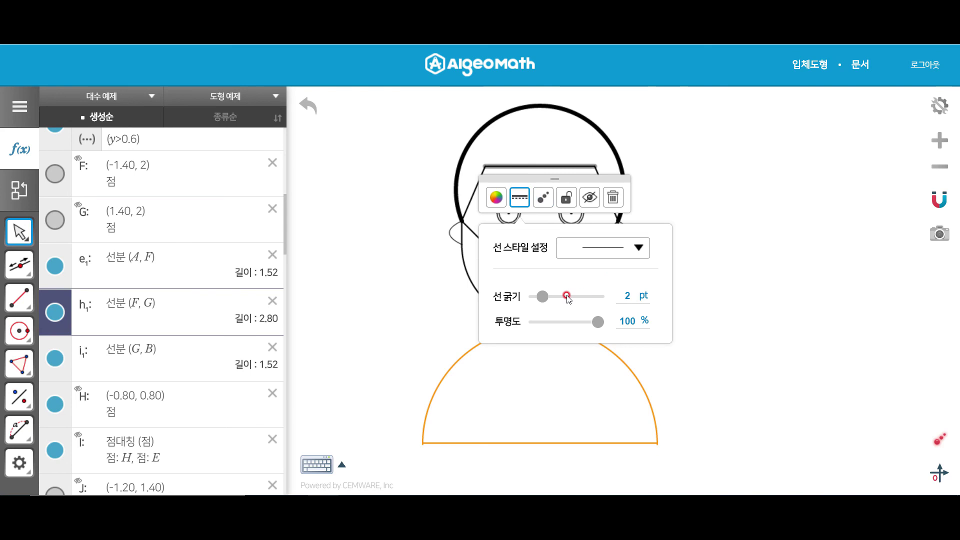
{"action": "left_click_drag", "start_coordinate": [546, 300], "coordinate": [573, 300]}
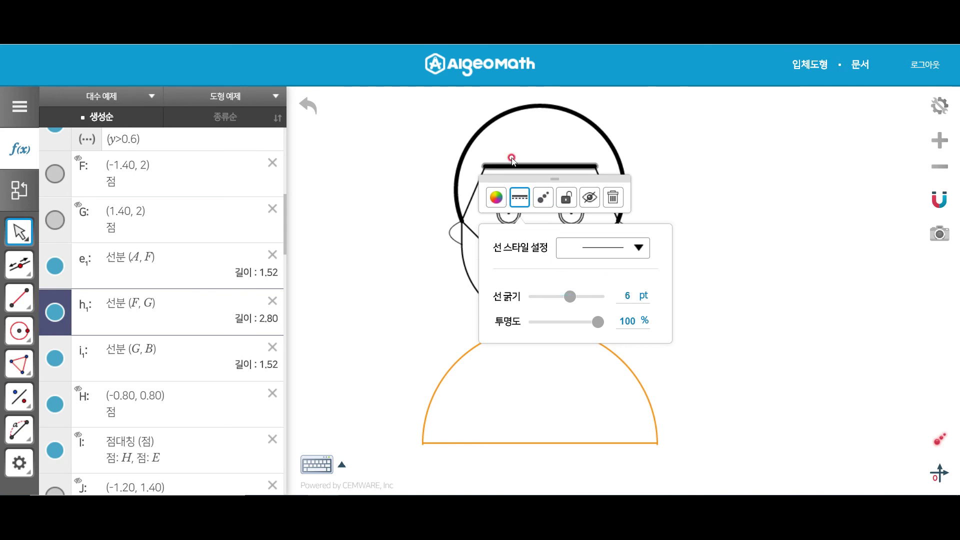
{"action": "left_click", "coordinate": [477, 205]}
{"action": "left_click", "coordinate": [438, 234]}
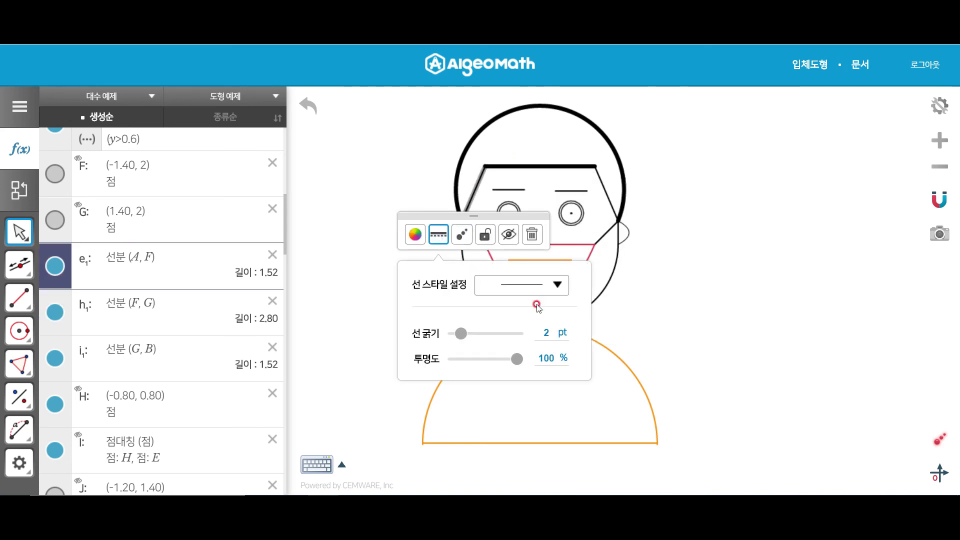
{"action": "left_click_drag", "start_coordinate": [463, 340], "coordinate": [493, 345]}
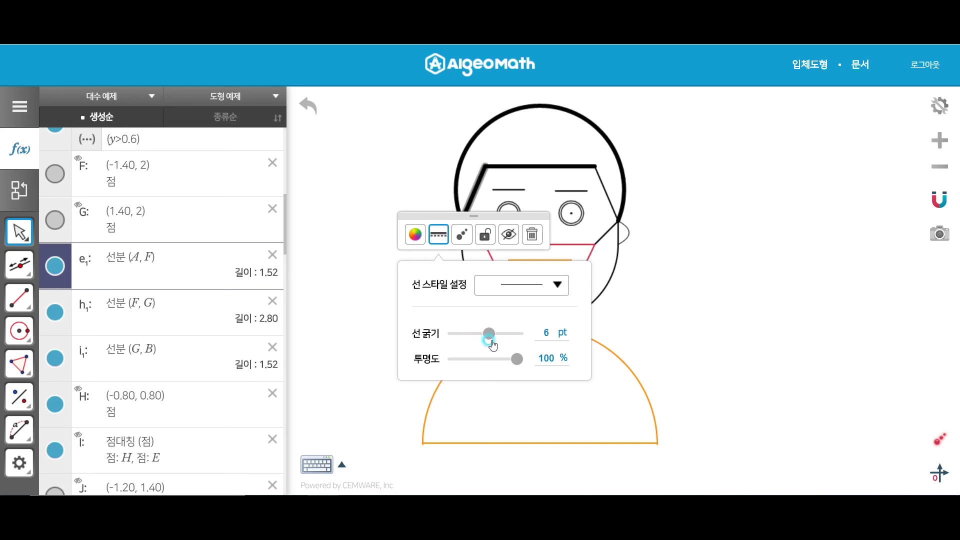
{"action": "left_click", "coordinate": [609, 196]}
{"action": "left_click", "coordinate": [571, 226]}
{"action": "left_click_drag", "start_coordinate": [596, 325], "coordinate": [622, 328]}
{"action": "left_click", "coordinate": [837, 182]}
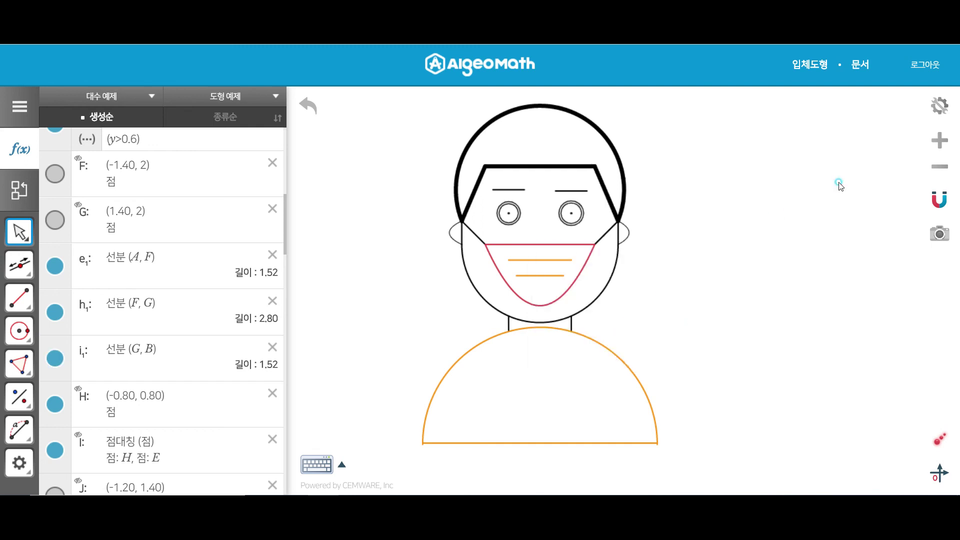
Thicken the two mask straps, segments AO and BP, keeping their solid line style
{"action": "left_click", "coordinate": [482, 234]}
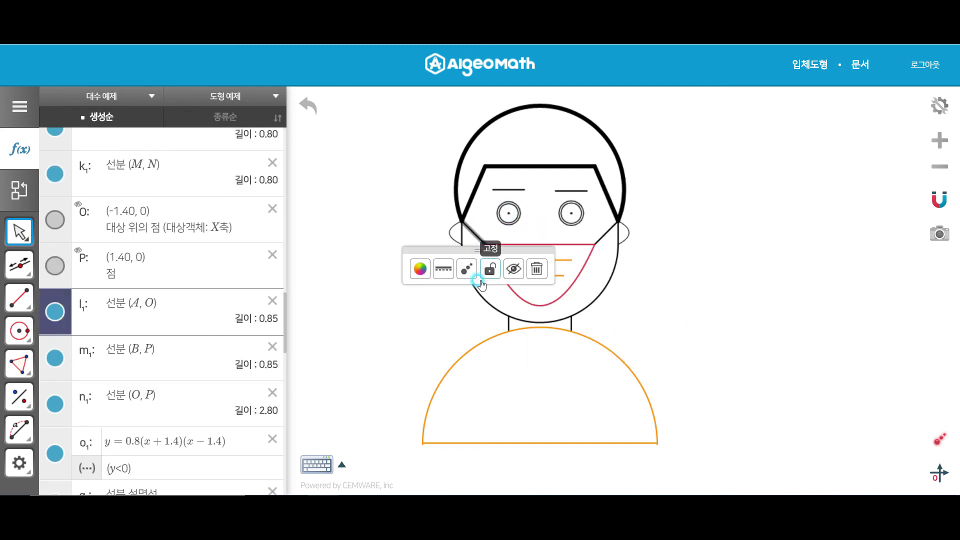
{"action": "left_click", "coordinate": [425, 274]}
{"action": "left_click", "coordinate": [443, 269]}
{"action": "left_click", "coordinate": [526, 320]}
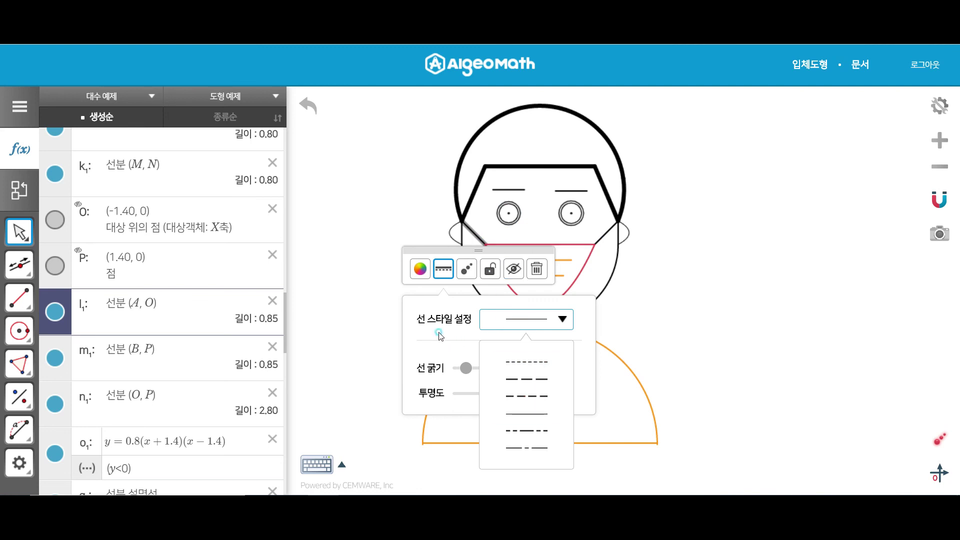
{"action": "left_click", "coordinate": [558, 320]}
{"action": "left_click_drag", "start_coordinate": [467, 373], "coordinate": [494, 375]}
{"action": "left_click", "coordinate": [722, 256]}
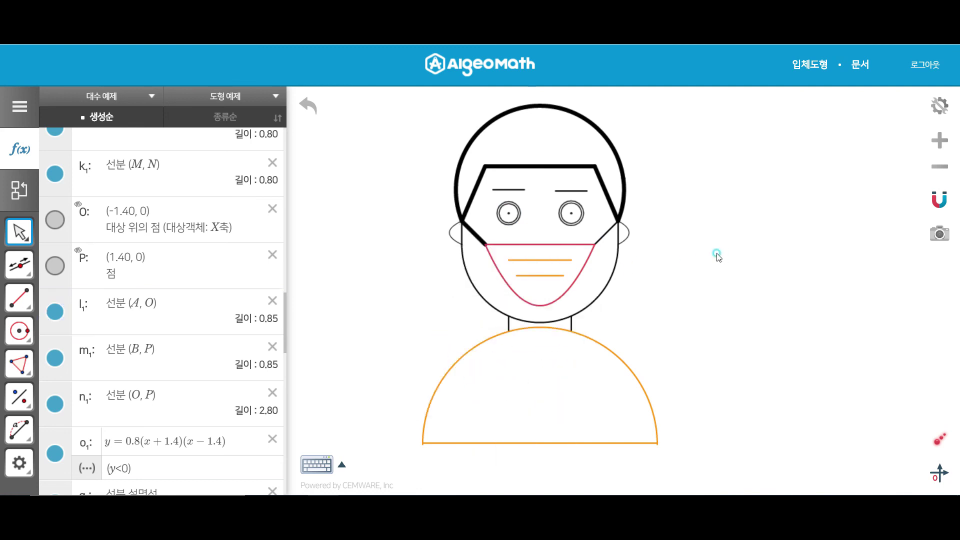
{"action": "left_click", "coordinate": [606, 234]}
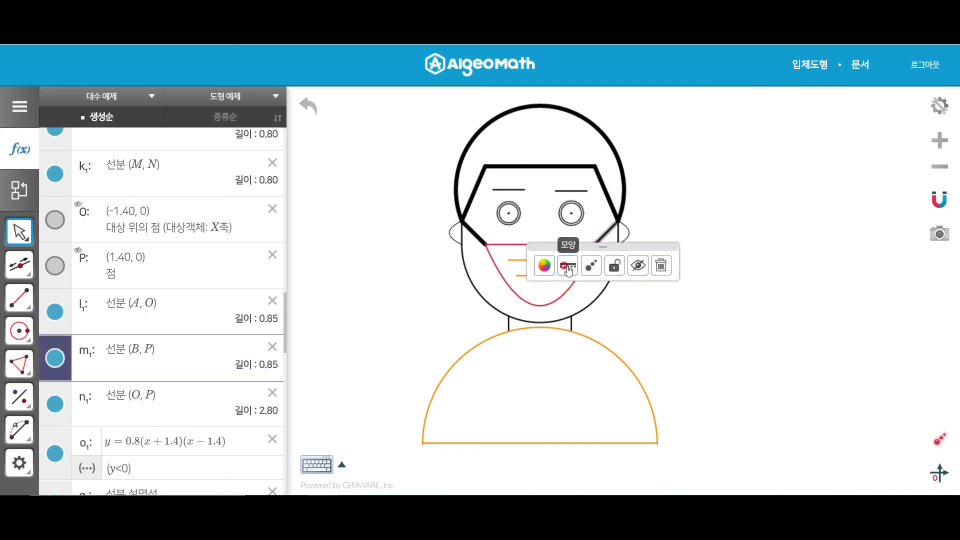
{"action": "left_click", "coordinate": [565, 268]}
{"action": "left_click_drag", "start_coordinate": [591, 373], "coordinate": [620, 370]}
{"action": "left_click", "coordinate": [706, 221]}
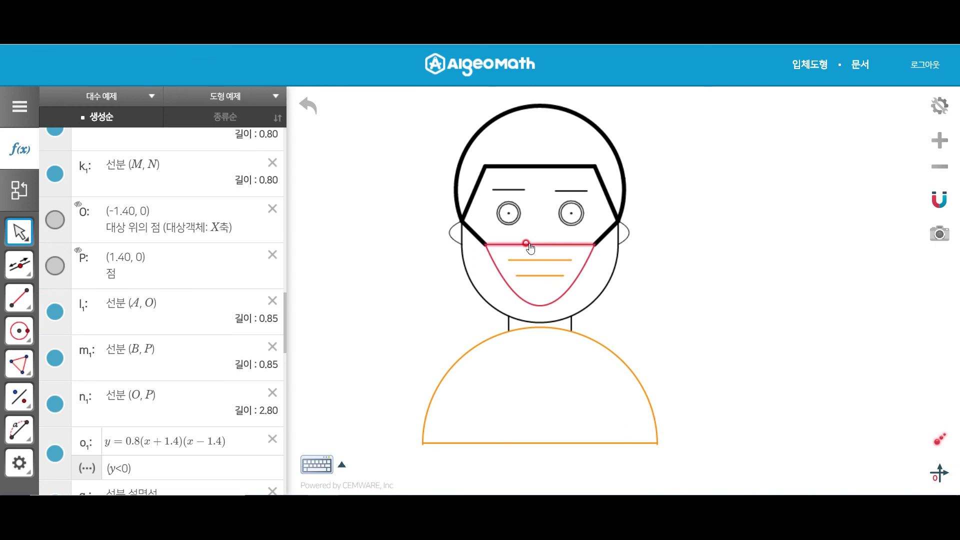
Change both eyebrow segments, JK and MN, to the long-dashed line style
{"action": "left_click", "coordinate": [512, 190]}
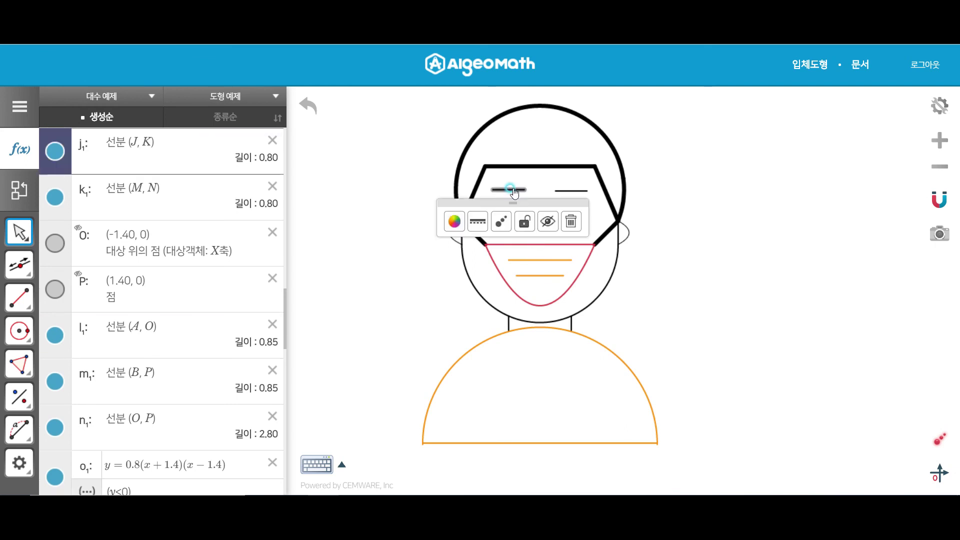
{"action": "left_click", "coordinate": [477, 221]}
{"action": "left_click", "coordinate": [572, 272]}
{"action": "left_click", "coordinate": [554, 333]}
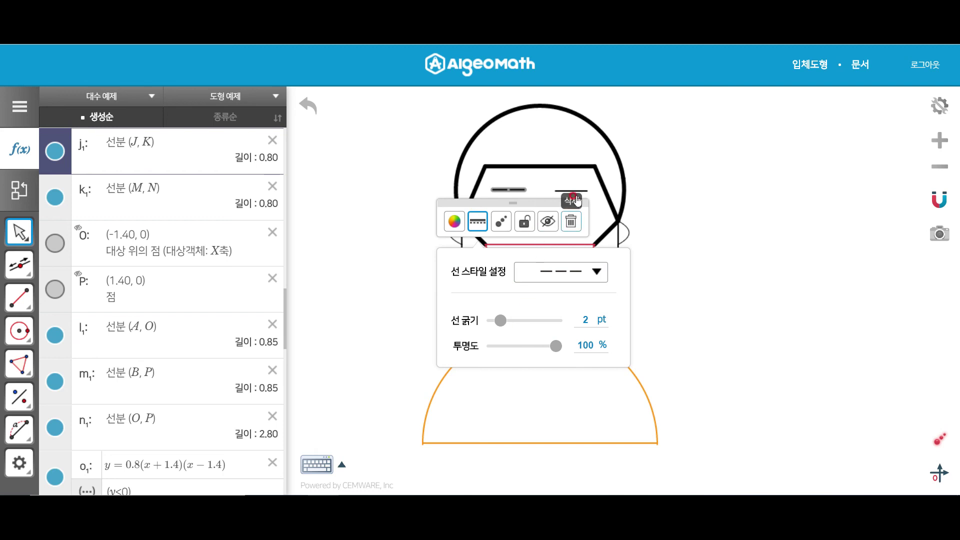
{"action": "left_click", "coordinate": [571, 211]}
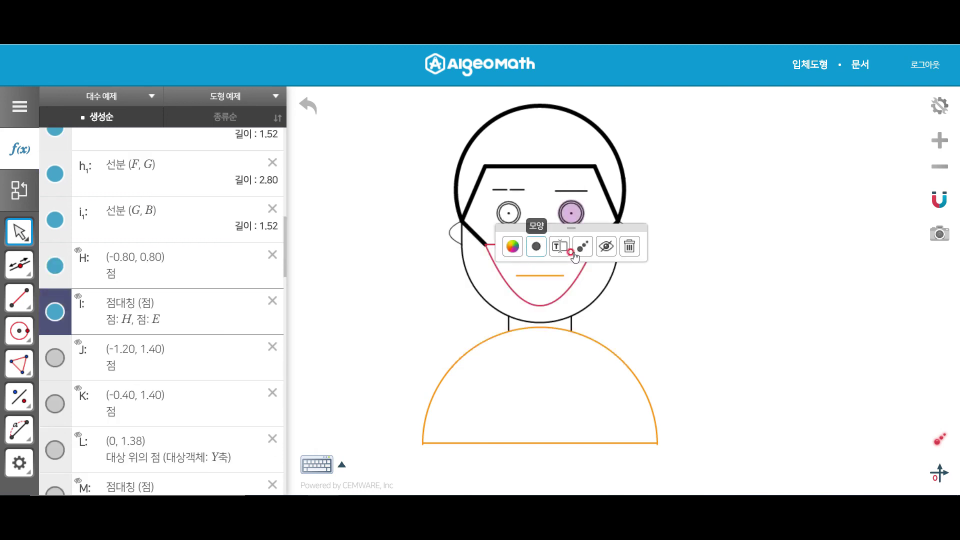
{"action": "left_click", "coordinate": [535, 245]}
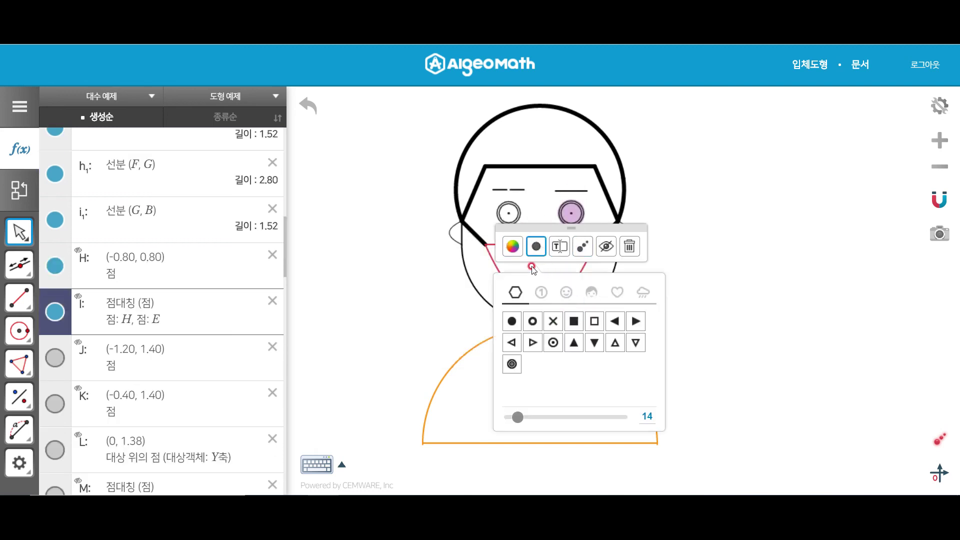
{"action": "left_click", "coordinate": [570, 189]}
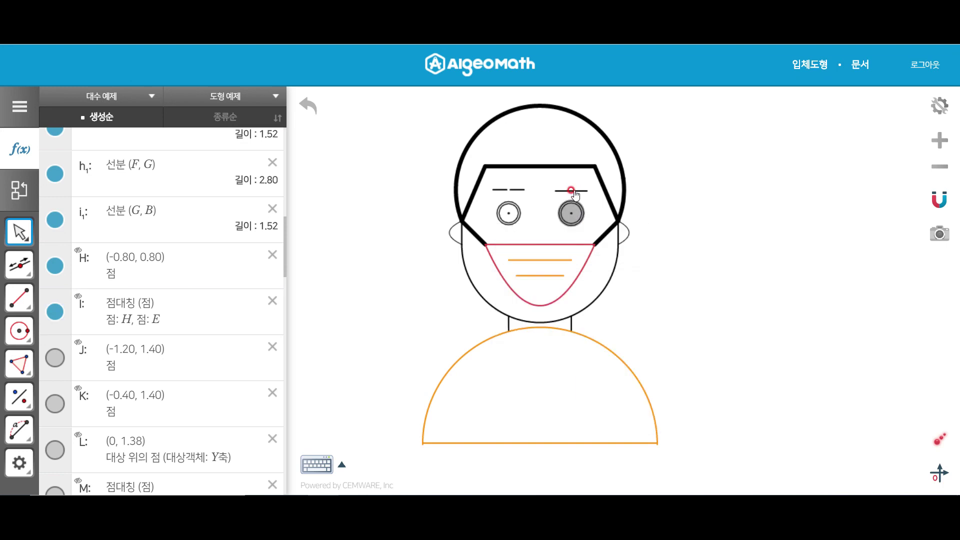
{"action": "left_click", "coordinate": [571, 191]}
{"action": "left_click", "coordinate": [549, 221]}
{"action": "left_click", "coordinate": [616, 272]}
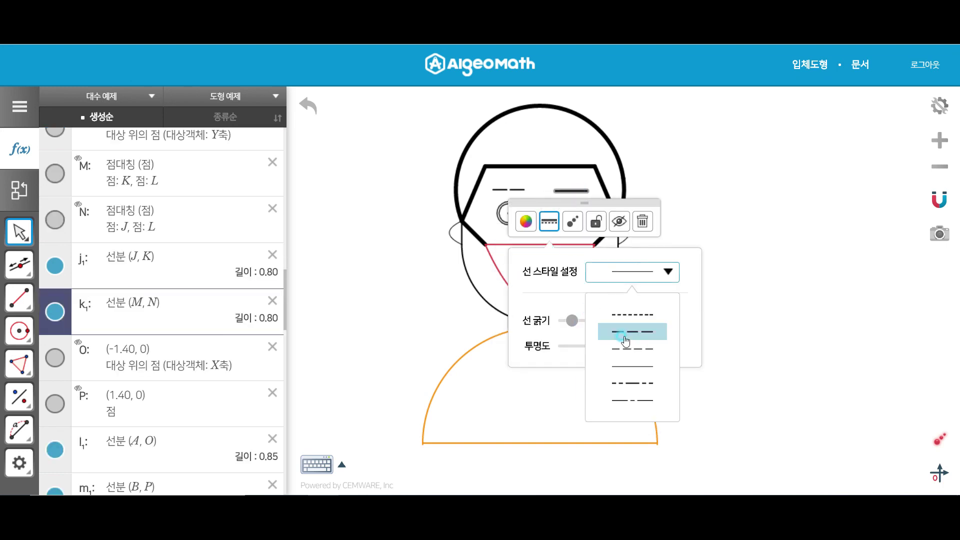
{"action": "left_click", "coordinate": [631, 331]}
{"action": "left_click", "coordinate": [736, 228]}
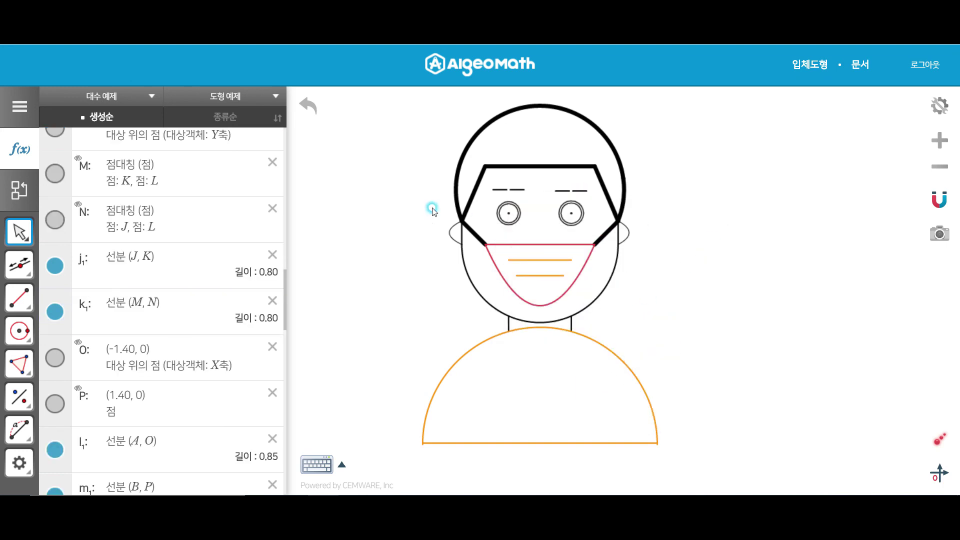
Set the line thickness of both eyebrow segments, JK and MN, to 4 pt
{"action": "left_click", "coordinate": [514, 189]}
{"action": "left_click", "coordinate": [479, 221]}
{"action": "mouse_move", "coordinate": [500, 323]}
{"action": "left_mouse_down"}
{"action": "mouse_move", "coordinate": [529, 328]}
{"action": "mouse_move", "coordinate": [519, 330]}
{"action": "left_mouse_up"}
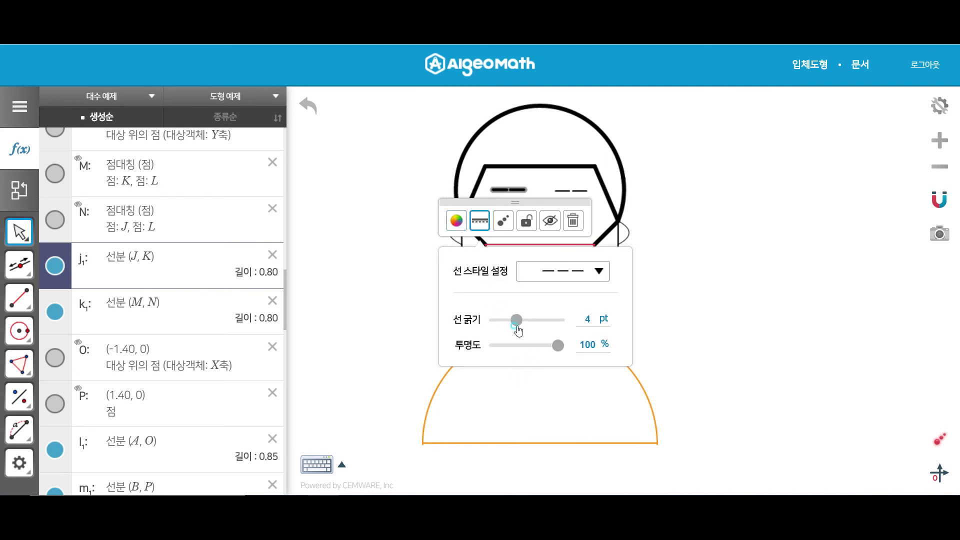
{"action": "left_click", "coordinate": [571, 193]}
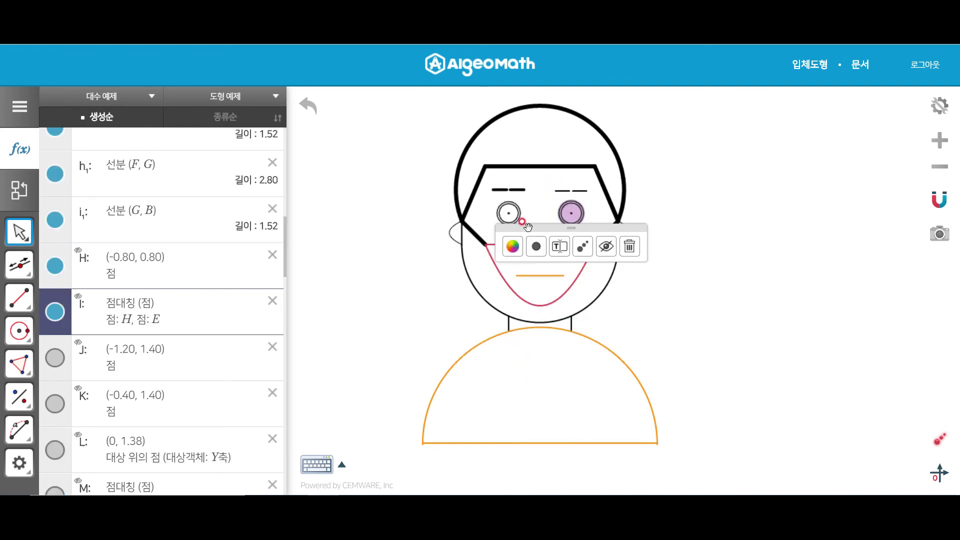
{"action": "left_click", "coordinate": [513, 246]}
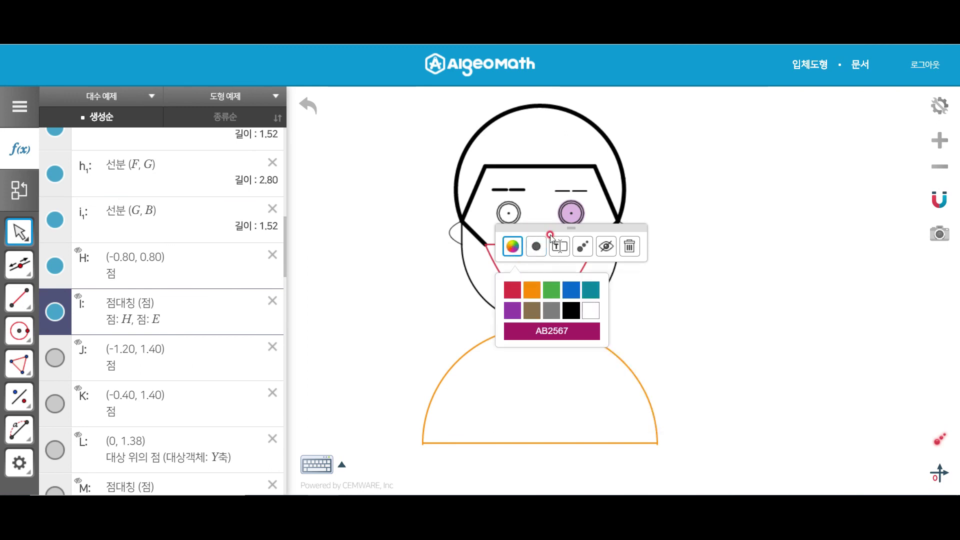
{"action": "left_click", "coordinate": [536, 246]}
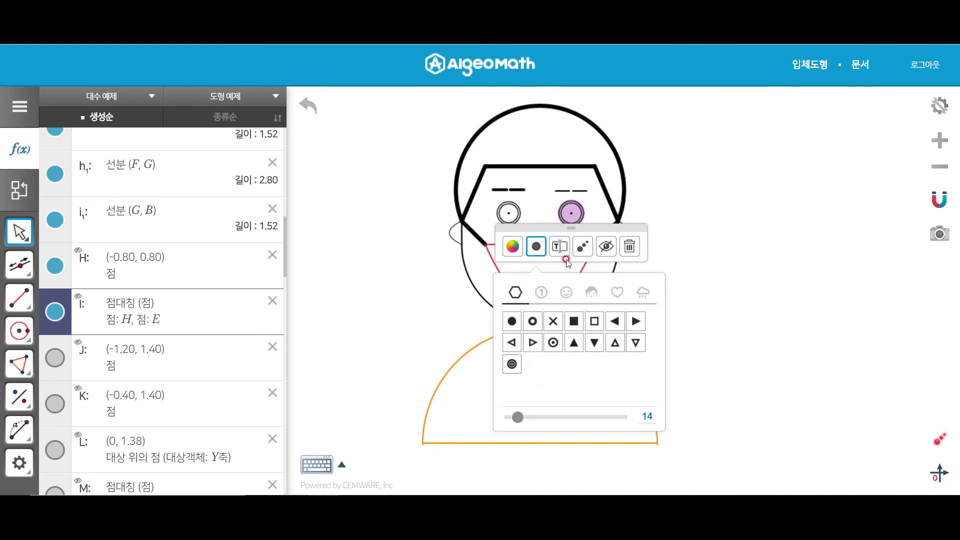
{"action": "left_click", "coordinate": [559, 191]}
{"action": "left_click", "coordinate": [527, 221]}
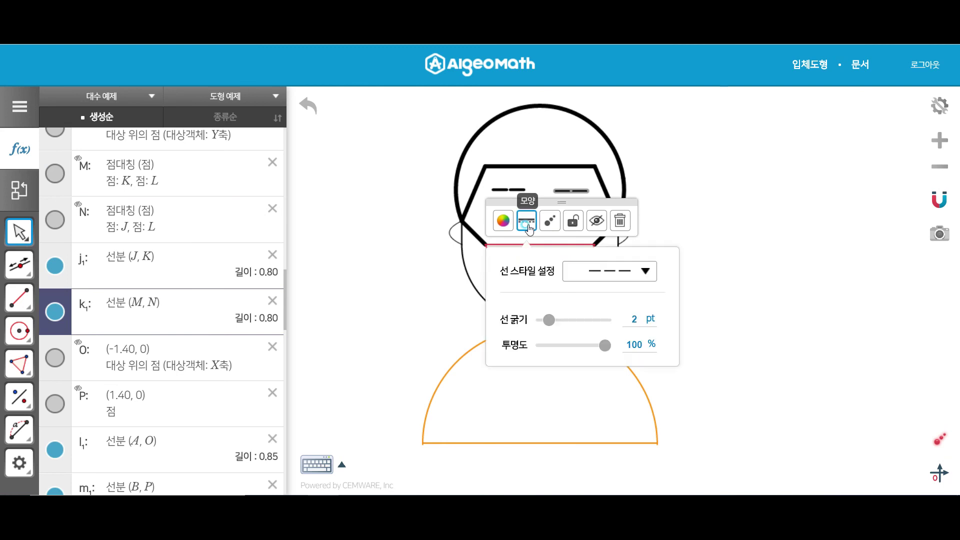
{"action": "left_click_drag", "start_coordinate": [552, 326], "coordinate": [560, 325]}
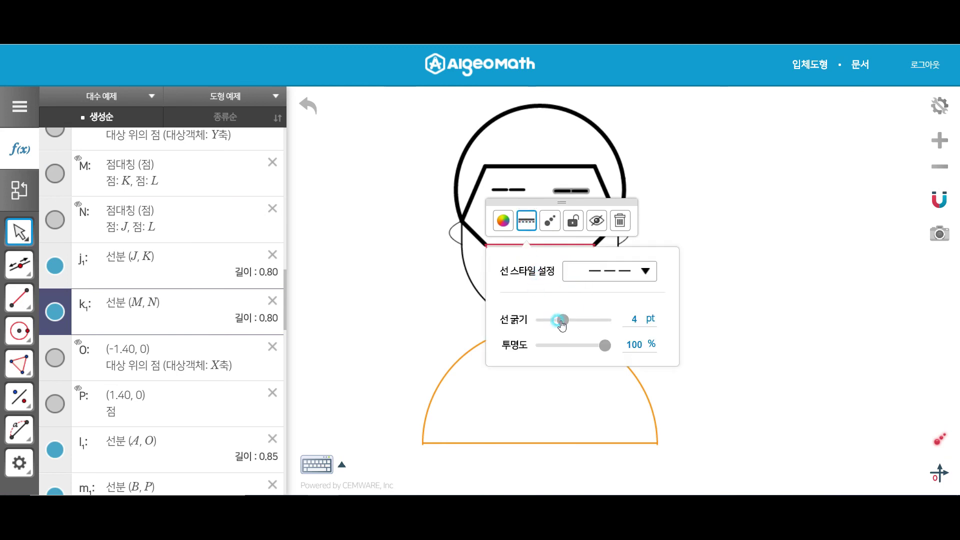
{"action": "left_click", "coordinate": [730, 190]}
Colour the eye at point H black
{"action": "left_click", "coordinate": [517, 220]}
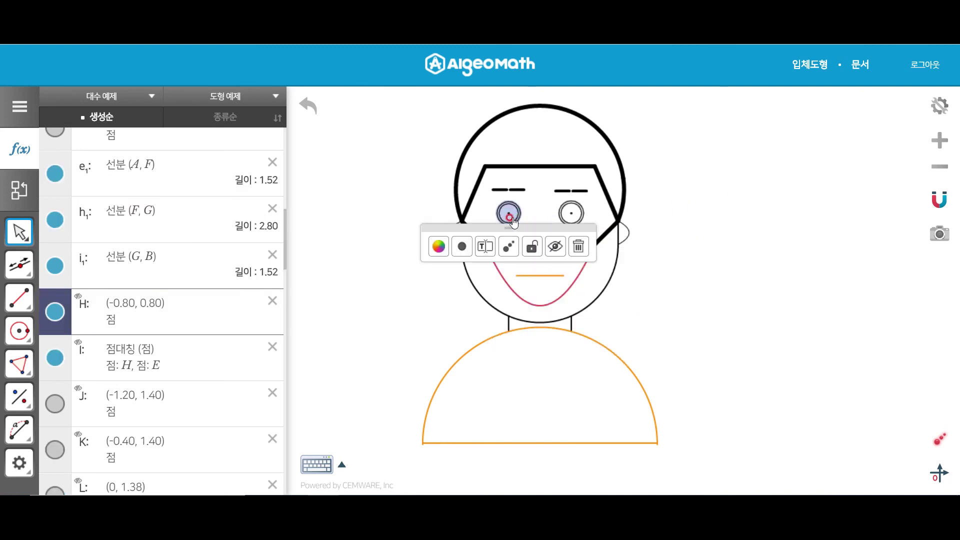
{"action": "left_click", "coordinate": [442, 250]}
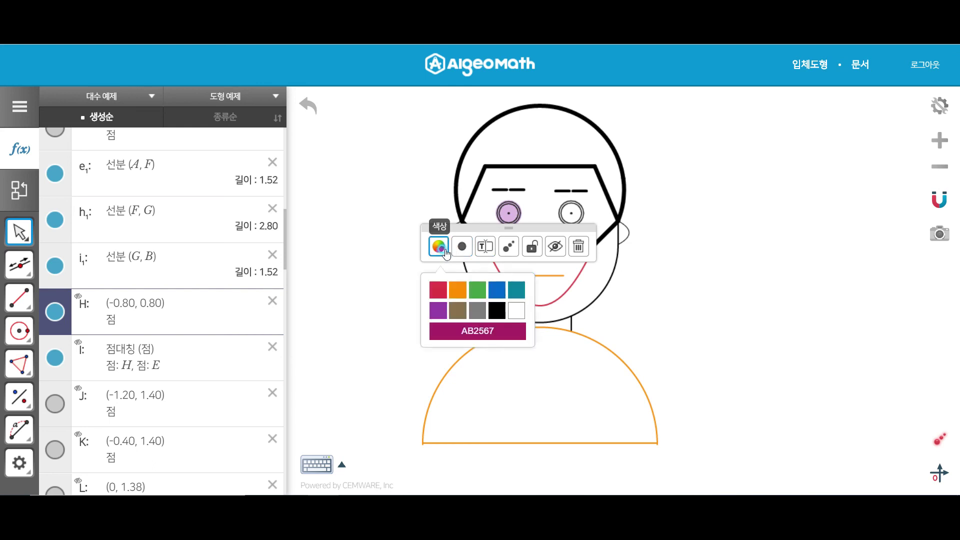
{"action": "left_click", "coordinate": [499, 298]}
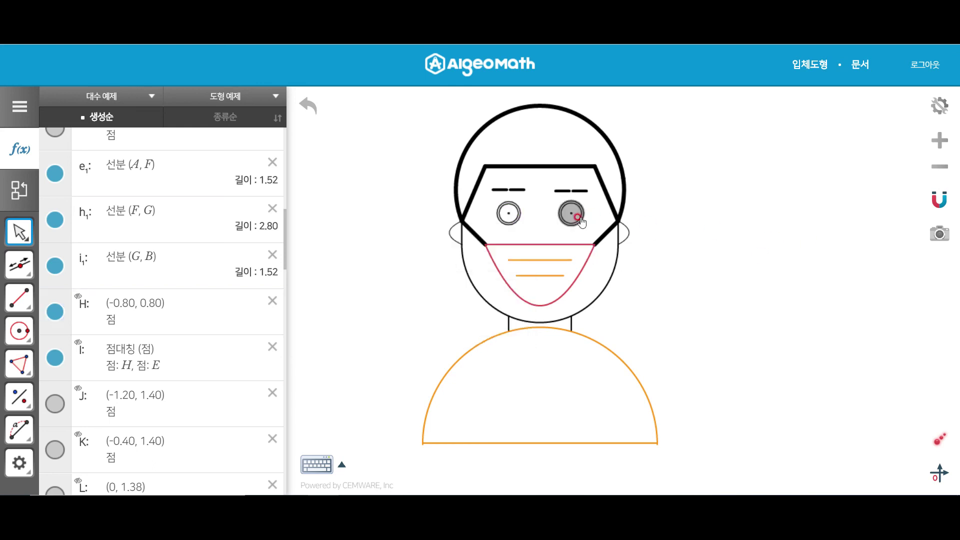
{"action": "left_click", "coordinate": [509, 213]}
{"action": "left_click", "coordinate": [461, 246]}
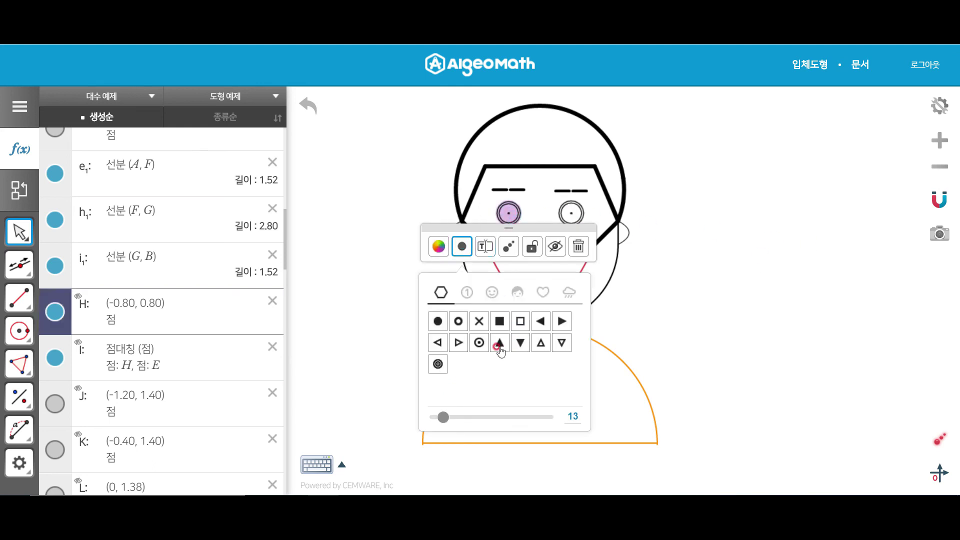
{"action": "left_click", "coordinate": [675, 282]}
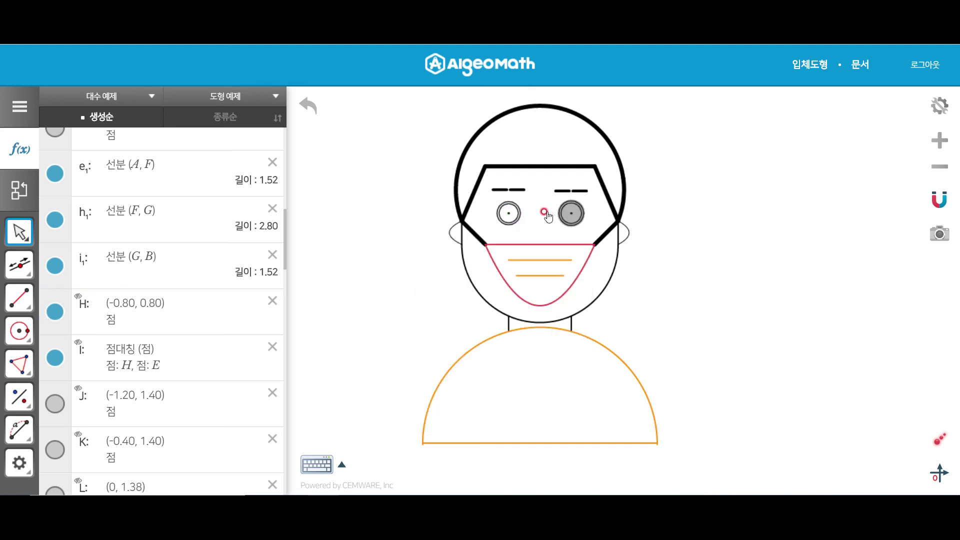
Set the mask's upper edge, segment OP, to a 6 pt line thickness and thicken the mask's lower parabola as well
{"action": "left_click", "coordinate": [539, 262]}
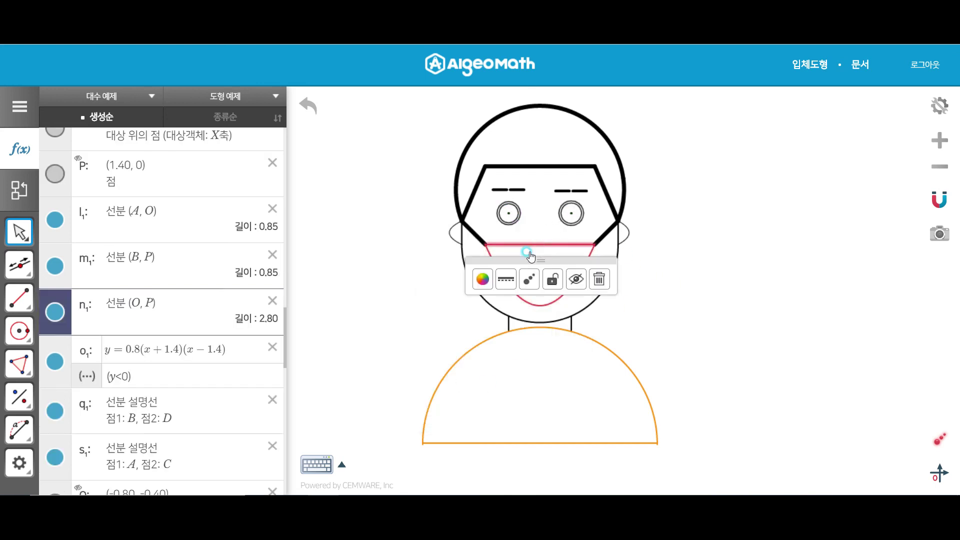
{"action": "left_click", "coordinate": [513, 285]}
{"action": "left_click_drag", "start_coordinate": [529, 380], "coordinate": [556, 380]}
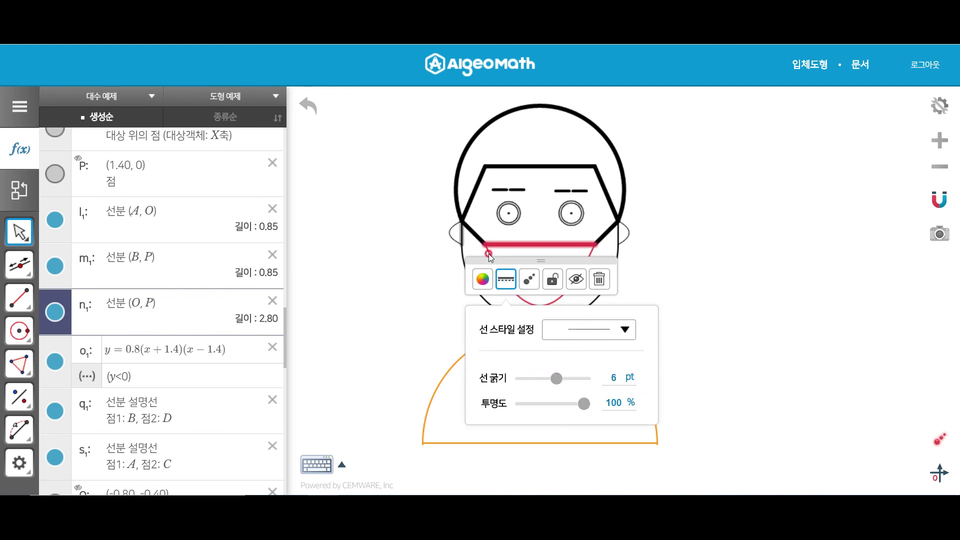
{"action": "left_click", "coordinate": [488, 254]}
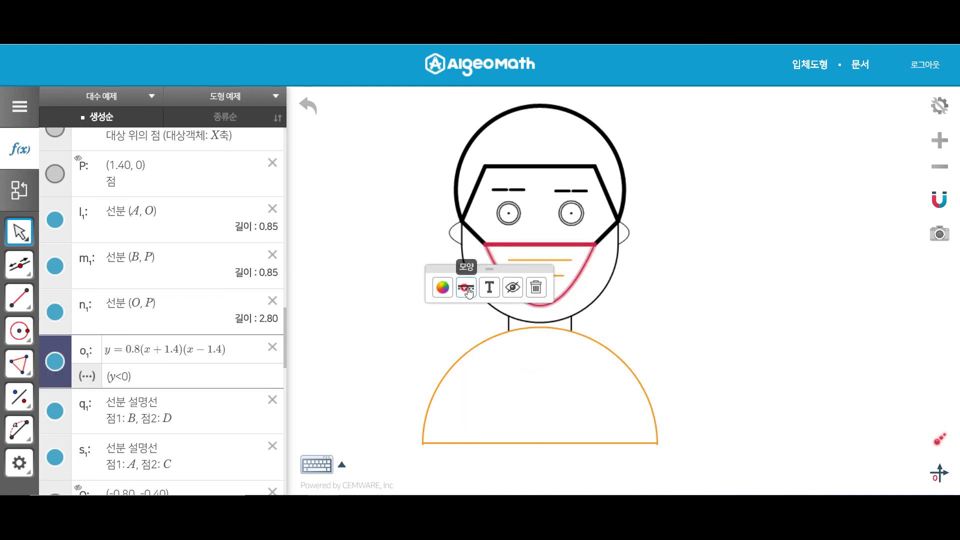
{"action": "left_click", "coordinate": [468, 289]}
{"action": "left_click_drag", "start_coordinate": [492, 381], "coordinate": [517, 381]}
{"action": "left_click", "coordinate": [690, 237]}
Set the upper mask pleat, segment QS, to a 6 pt line thickness and thicken the lower pleat RT to match
{"action": "left_click", "coordinate": [550, 279]}
{"action": "left_click", "coordinate": [518, 290]}
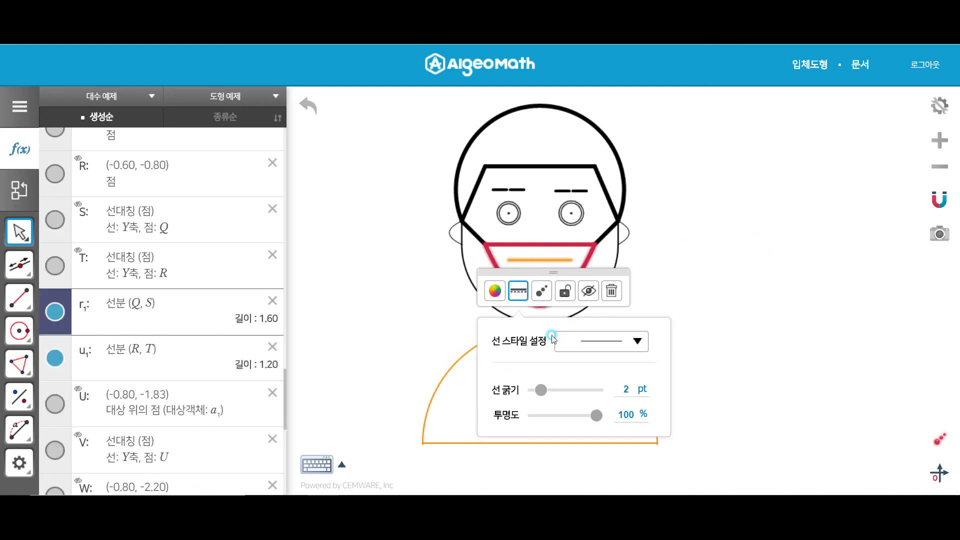
{"action": "left_click_drag", "start_coordinate": [544, 394], "coordinate": [570, 393]}
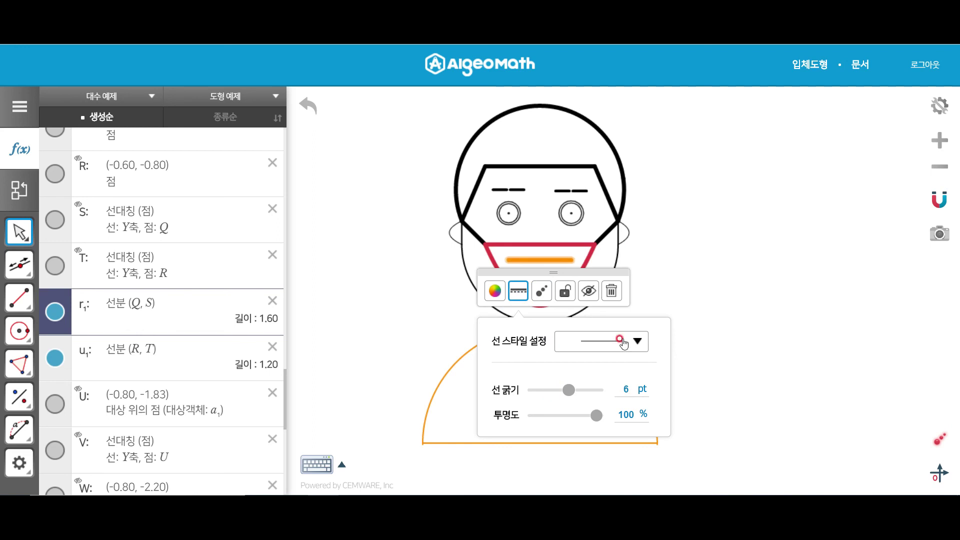
{"action": "left_click", "coordinate": [561, 275]}
{"action": "left_click", "coordinate": [518, 306]}
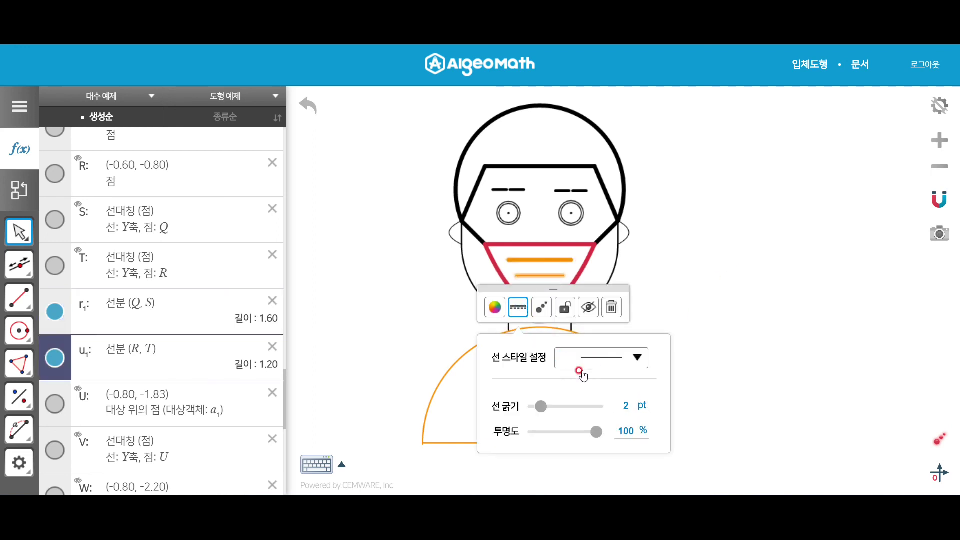
{"action": "left_click_drag", "start_coordinate": [544, 410], "coordinate": [570, 410]}
{"action": "left_click", "coordinate": [747, 226]}
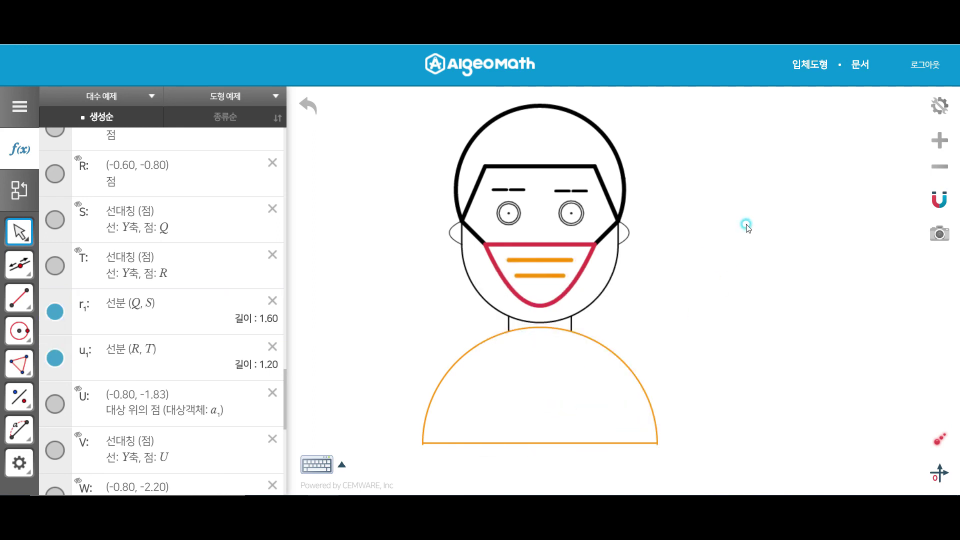
Thicken the black curve that outlines the lower face and chin
{"action": "left_click", "coordinate": [618, 248]}
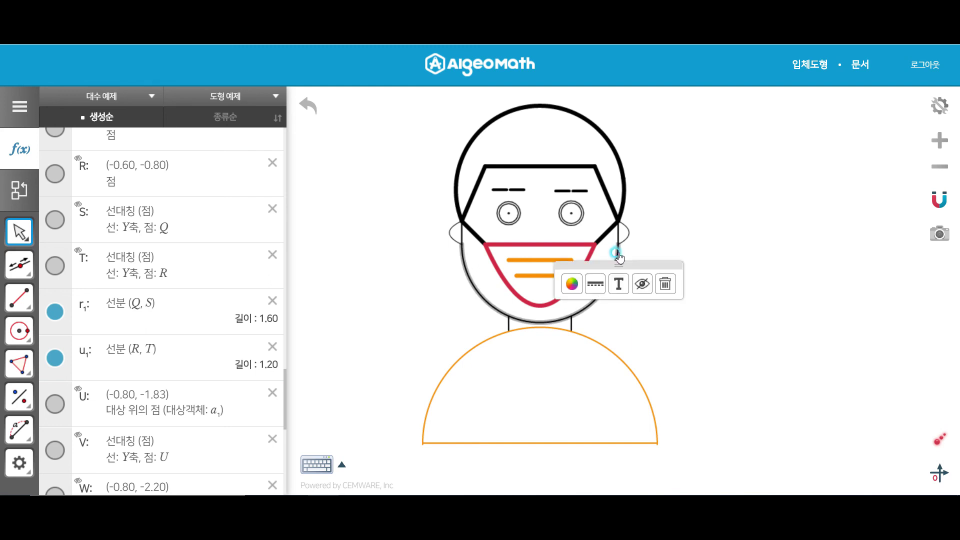
{"action": "left_click", "coordinate": [594, 284]}
{"action": "left_click_drag", "start_coordinate": [620, 372], "coordinate": [642, 373]}
Thicken the two short vertical sides of the face, segments BD and AC, to match the chin outline
{"action": "left_click", "coordinate": [623, 229]}
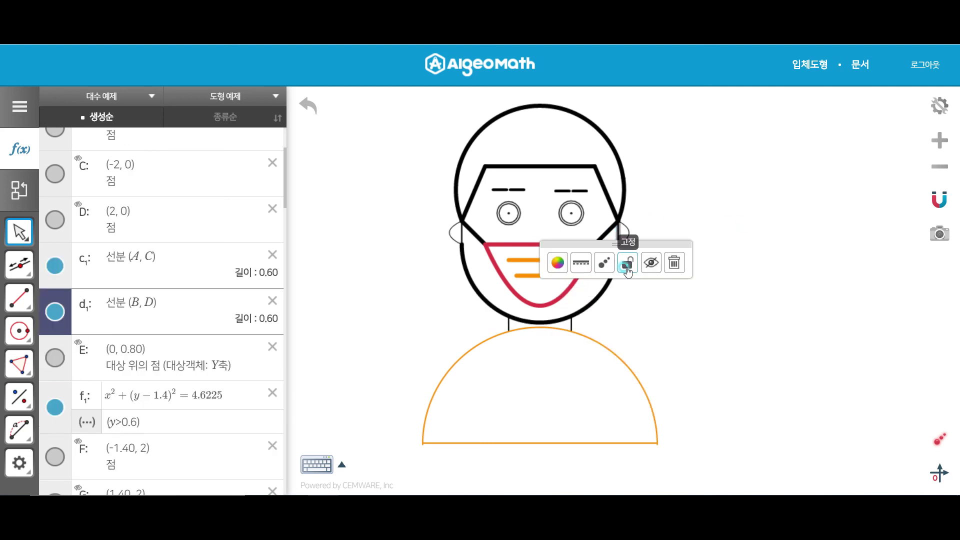
{"action": "left_click", "coordinate": [580, 262]}
{"action": "left_click_drag", "start_coordinate": [610, 365], "coordinate": [629, 368]}
{"action": "left_click", "coordinate": [473, 248]}
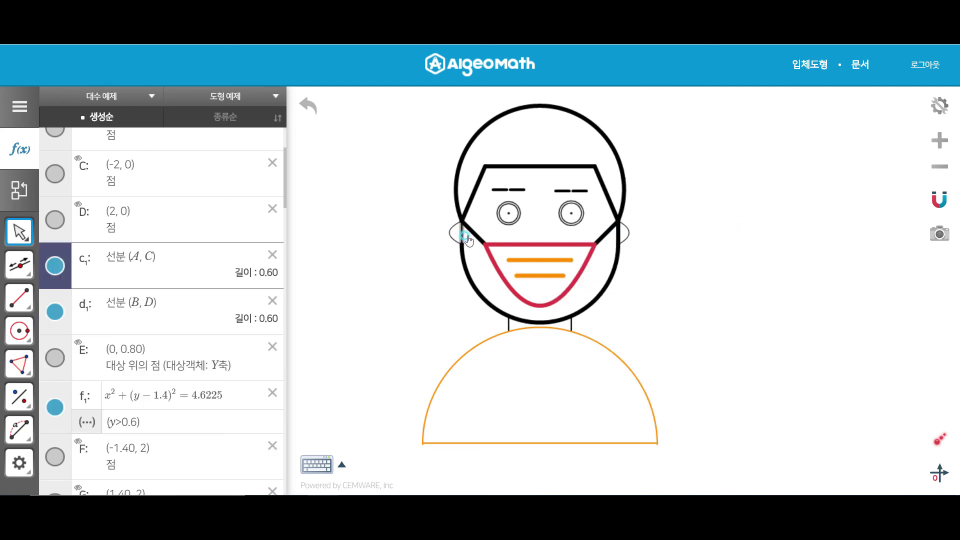
{"action": "left_click", "coordinate": [428, 267]}
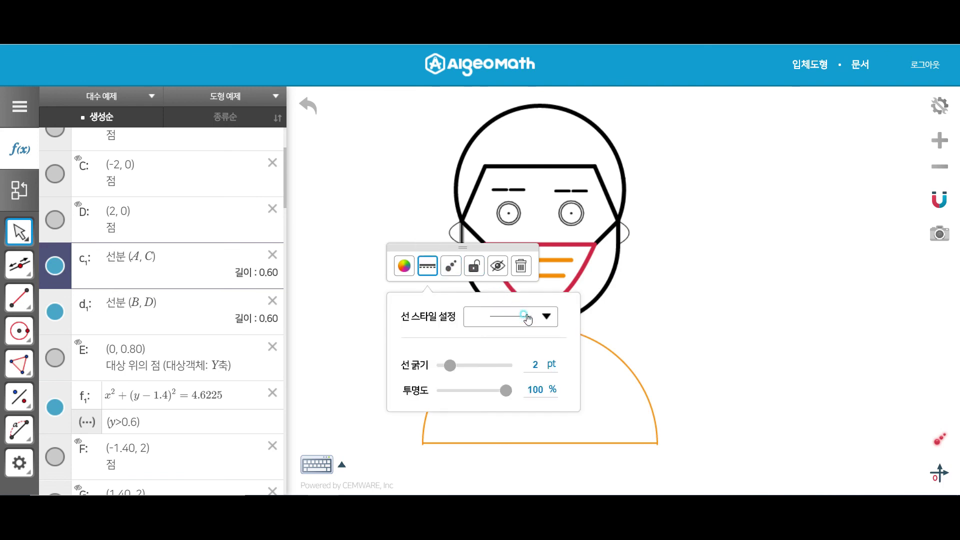
{"action": "left_click_drag", "start_coordinate": [453, 369], "coordinate": [477, 369]}
{"action": "left_click", "coordinate": [878, 241]}
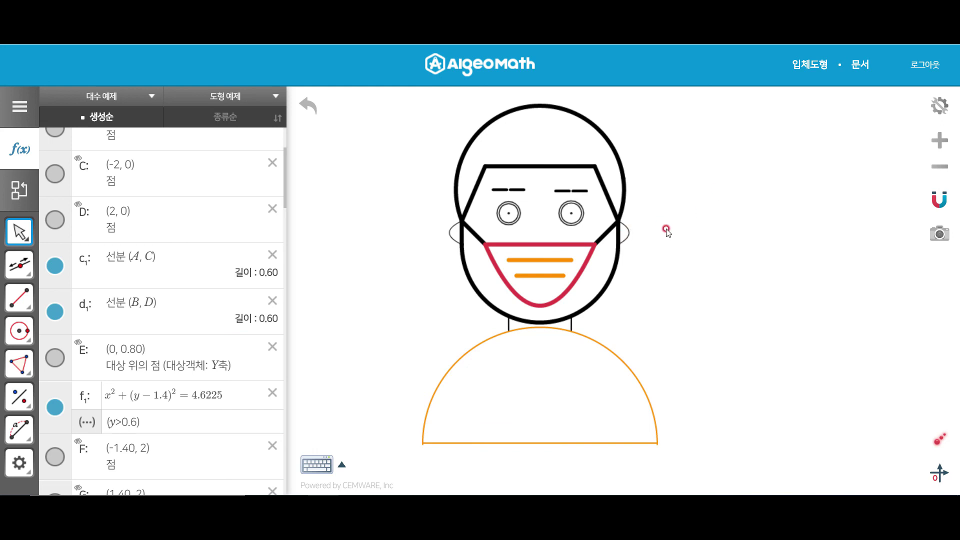
Set both ear curves, B to D and A to C, to a 4 pt line thickness
{"action": "left_click", "coordinate": [625, 235]}
{"action": "left_click_drag", "start_coordinate": [623, 309], "coordinate": [670, 309]}
{"action": "left_click", "coordinate": [436, 225]}
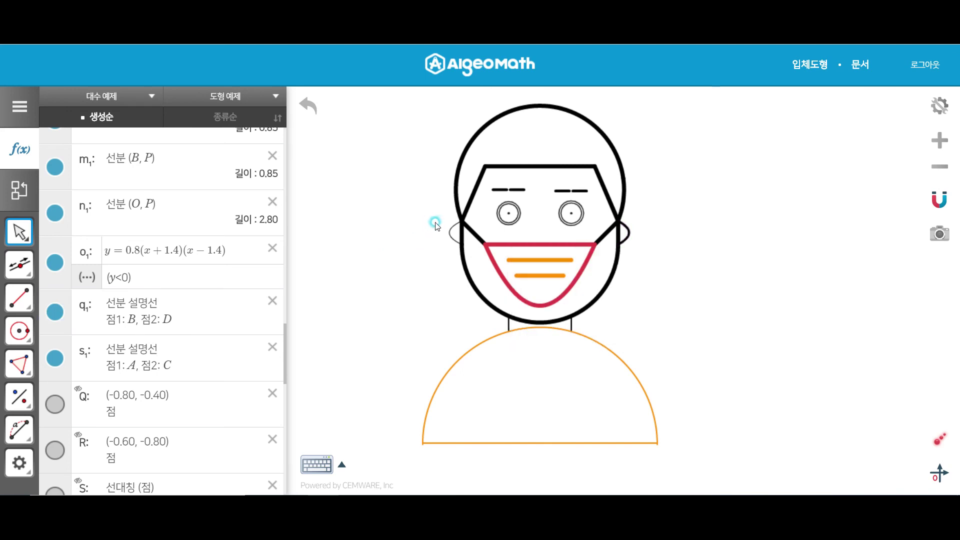
{"action": "left_click", "coordinate": [450, 236]}
{"action": "left_click_drag", "start_coordinate": [428, 301], "coordinate": [498, 301]}
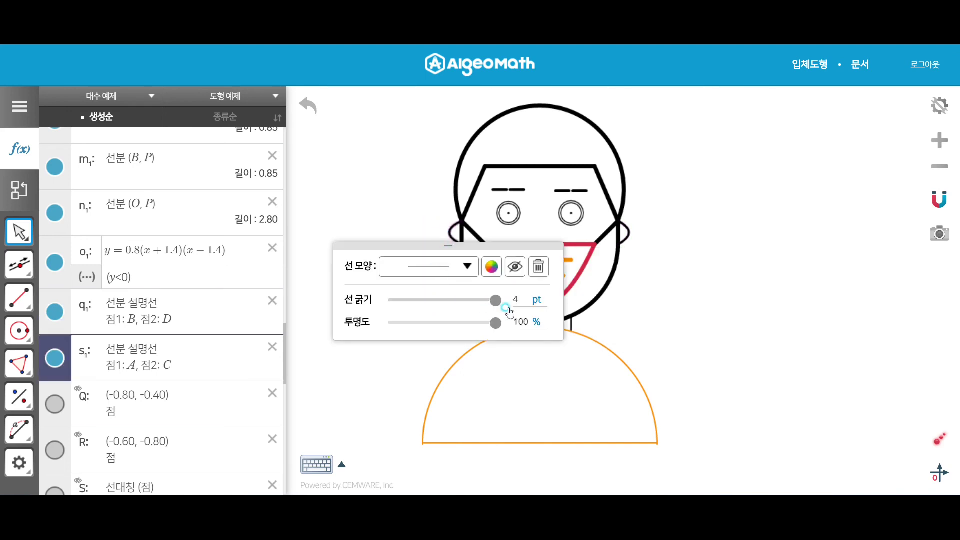
{"action": "left_click", "coordinate": [775, 258]}
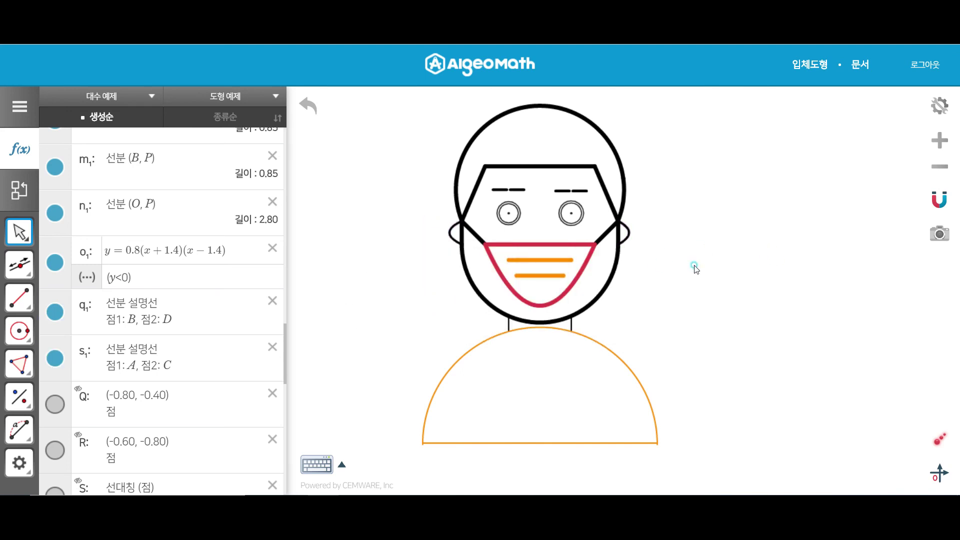
Thicken the orange body outline, both the shoulder arc and its base segment ZY, keeping the orange colour
{"action": "left_click", "coordinate": [610, 349]}
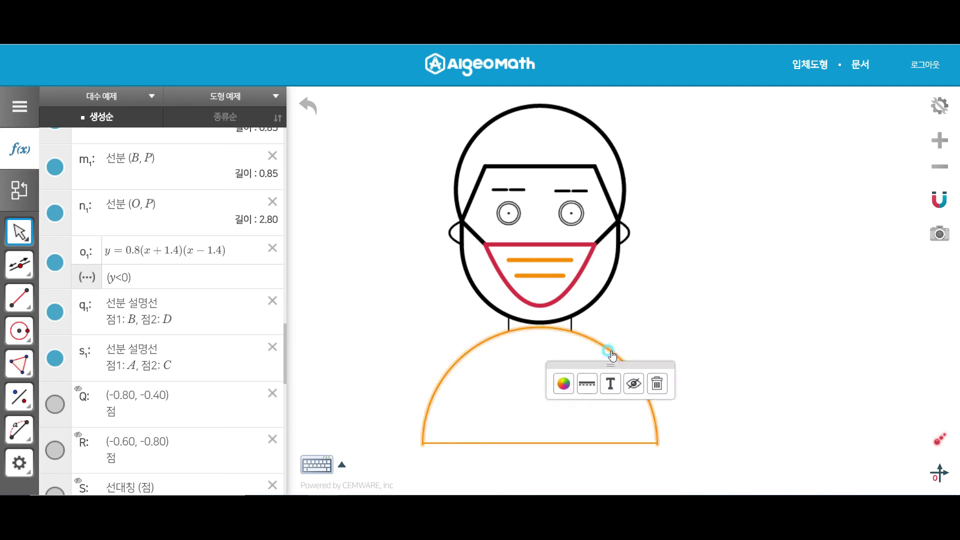
{"action": "left_click", "coordinate": [563, 383]}
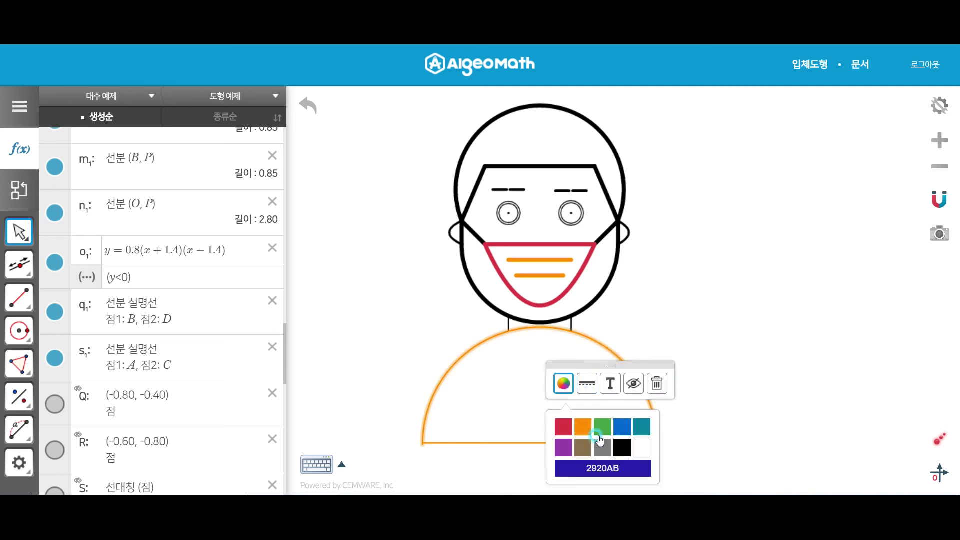
{"action": "left_click", "coordinate": [587, 384]}
{"action": "left_click_drag", "start_coordinate": [609, 293], "coordinate": [636, 292]}
{"action": "left_click", "coordinate": [515, 436]}
{"action": "left_click", "coordinate": [515, 444]}
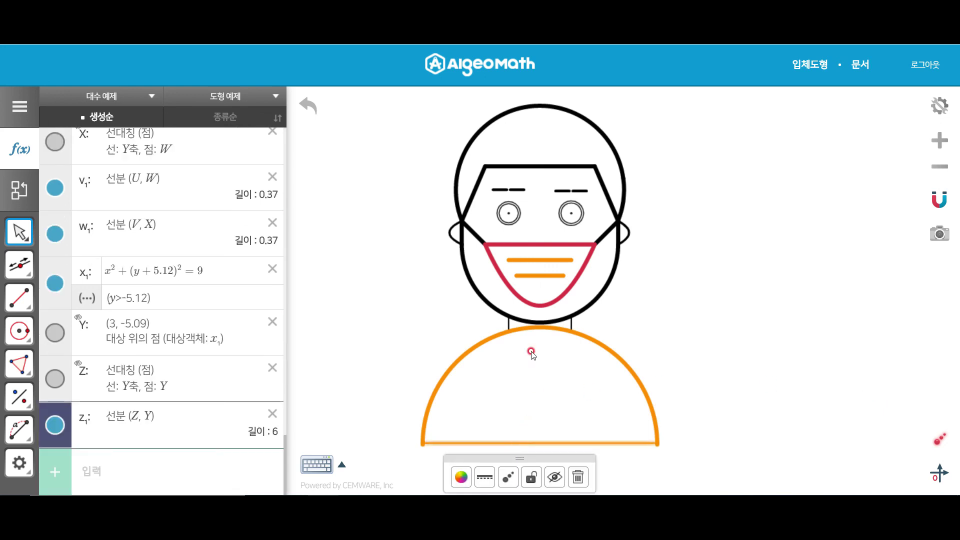
{"action": "left_click", "coordinate": [482, 481]}
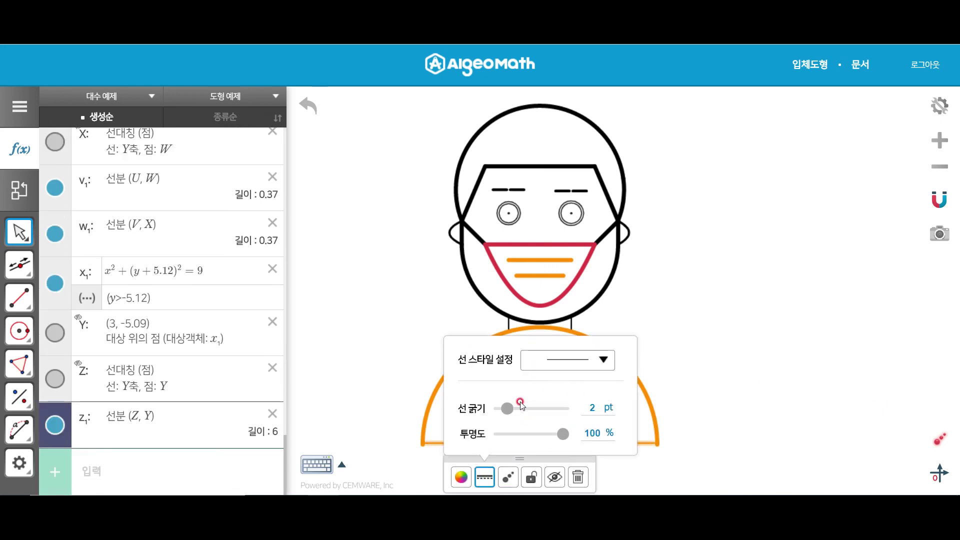
{"action": "left_click_drag", "start_coordinate": [506, 410], "coordinate": [528, 413]}
{"action": "left_click", "coordinate": [754, 297]}
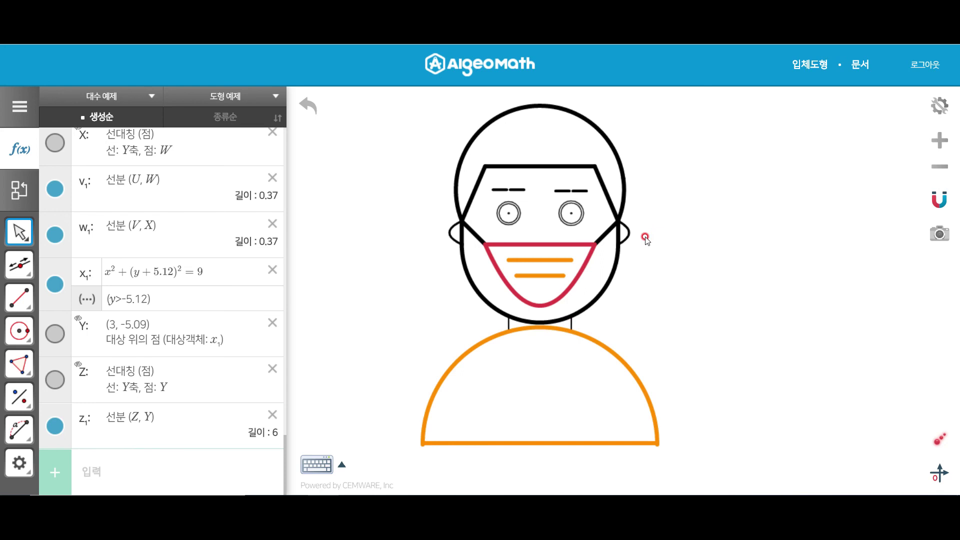
{"action": "left_click_drag", "start_coordinate": [761, 212], "coordinate": [828, 219]}
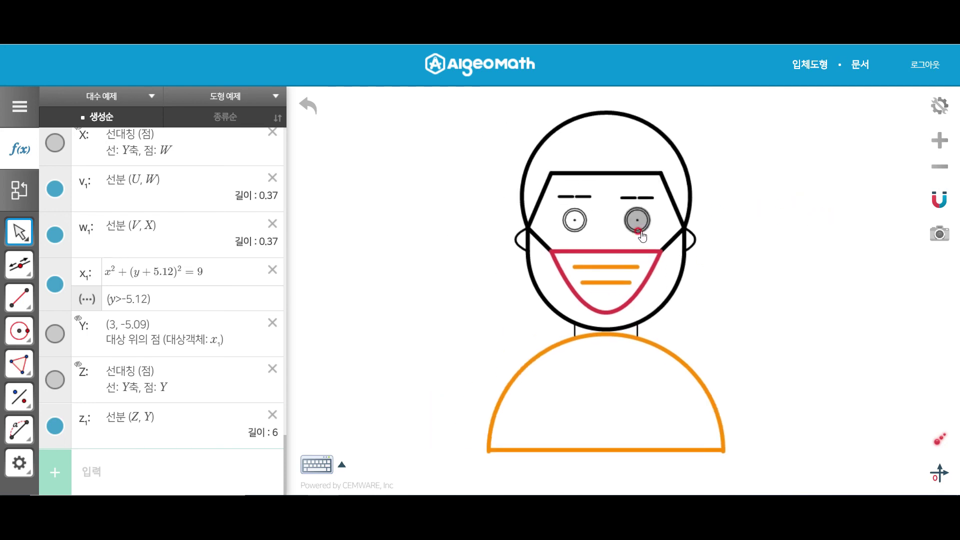